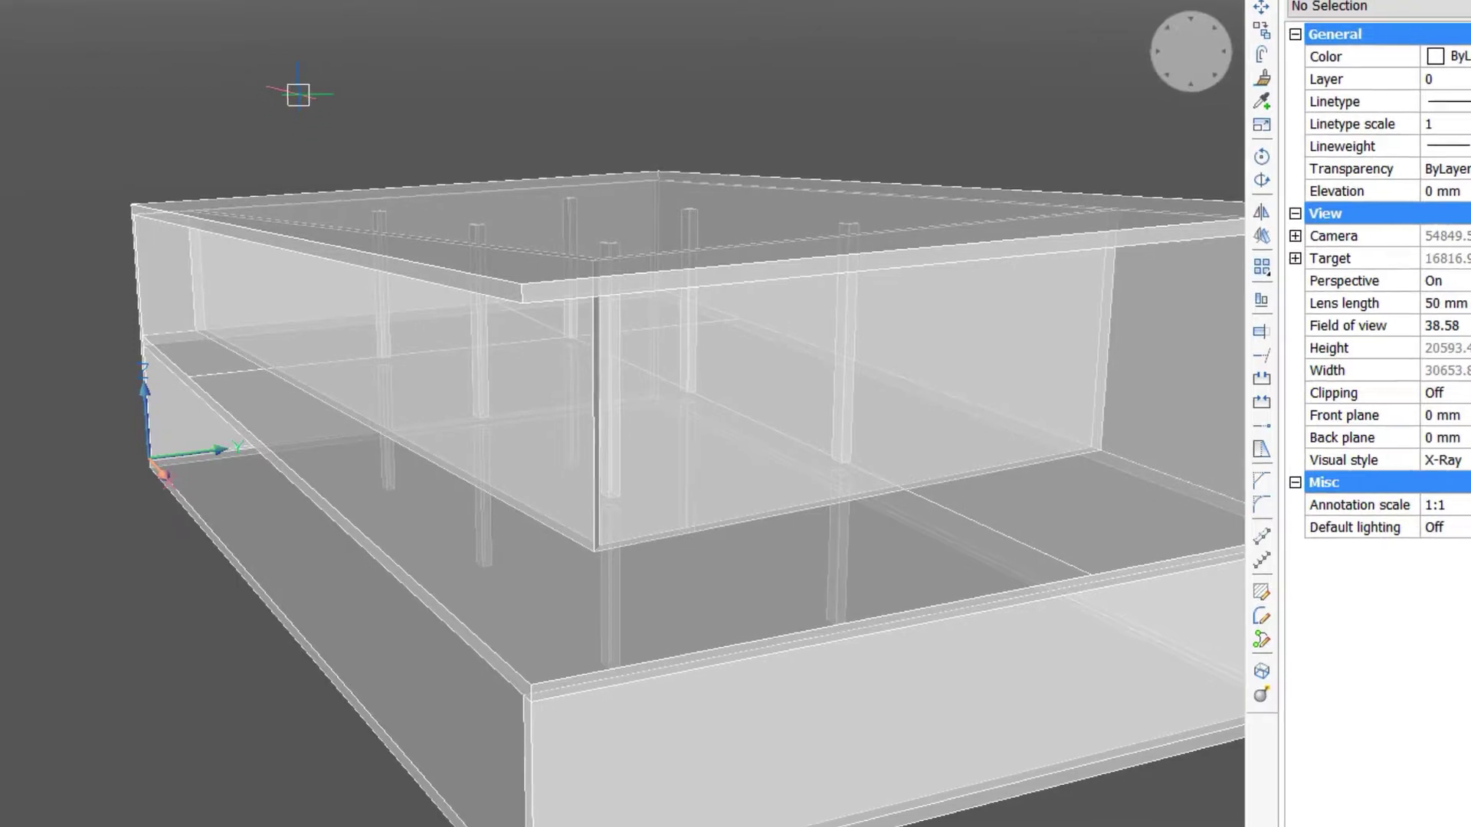
{"action": "scroll", "coordinate": [347, 99], "scroll_direction": "down", "scroll_amount": 1}
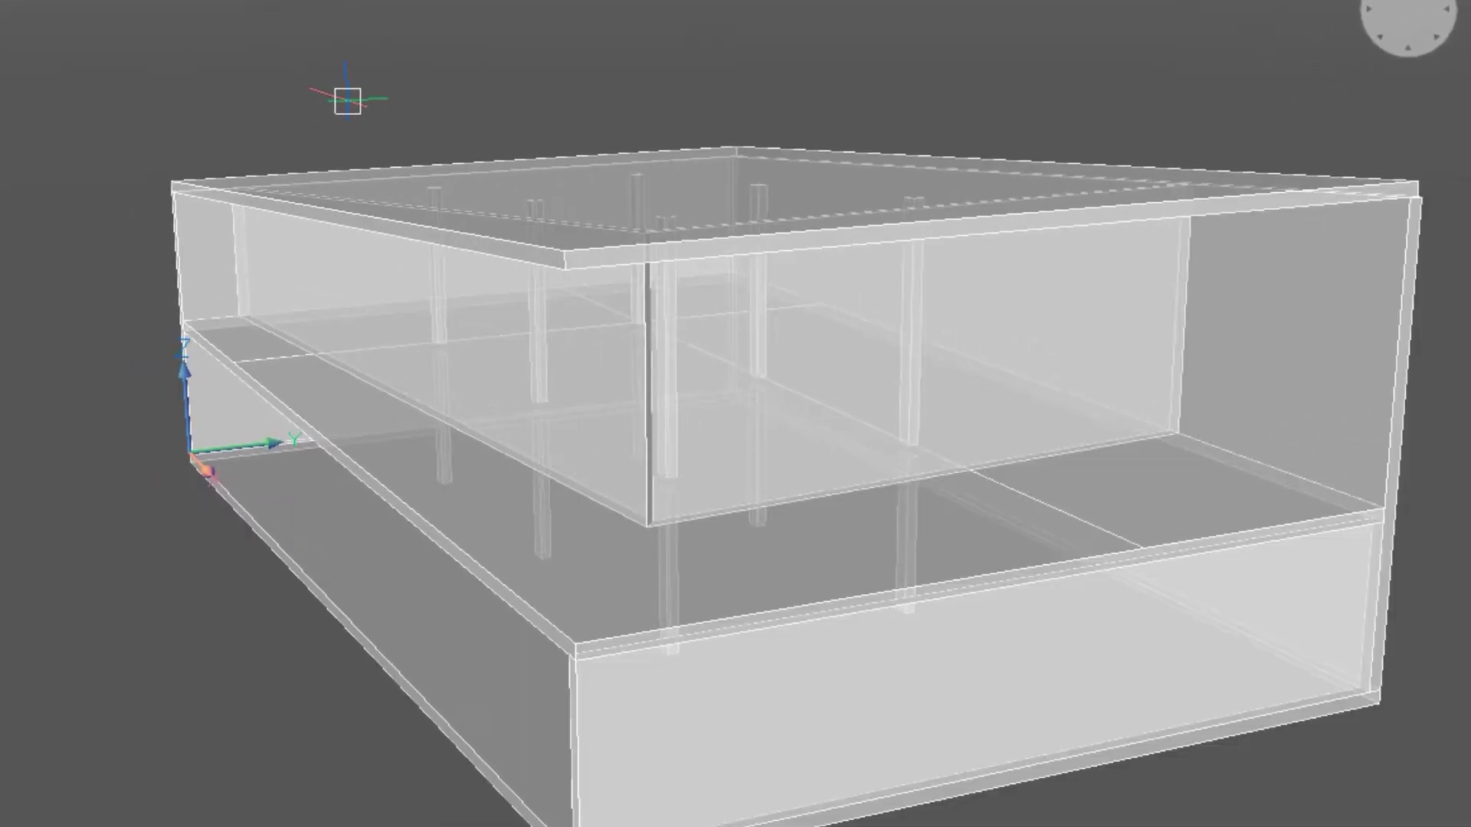
{"action": "middle_click_drag", "start_coordinate": [86, 511], "coordinate": [163, 532], "text": "shift"}
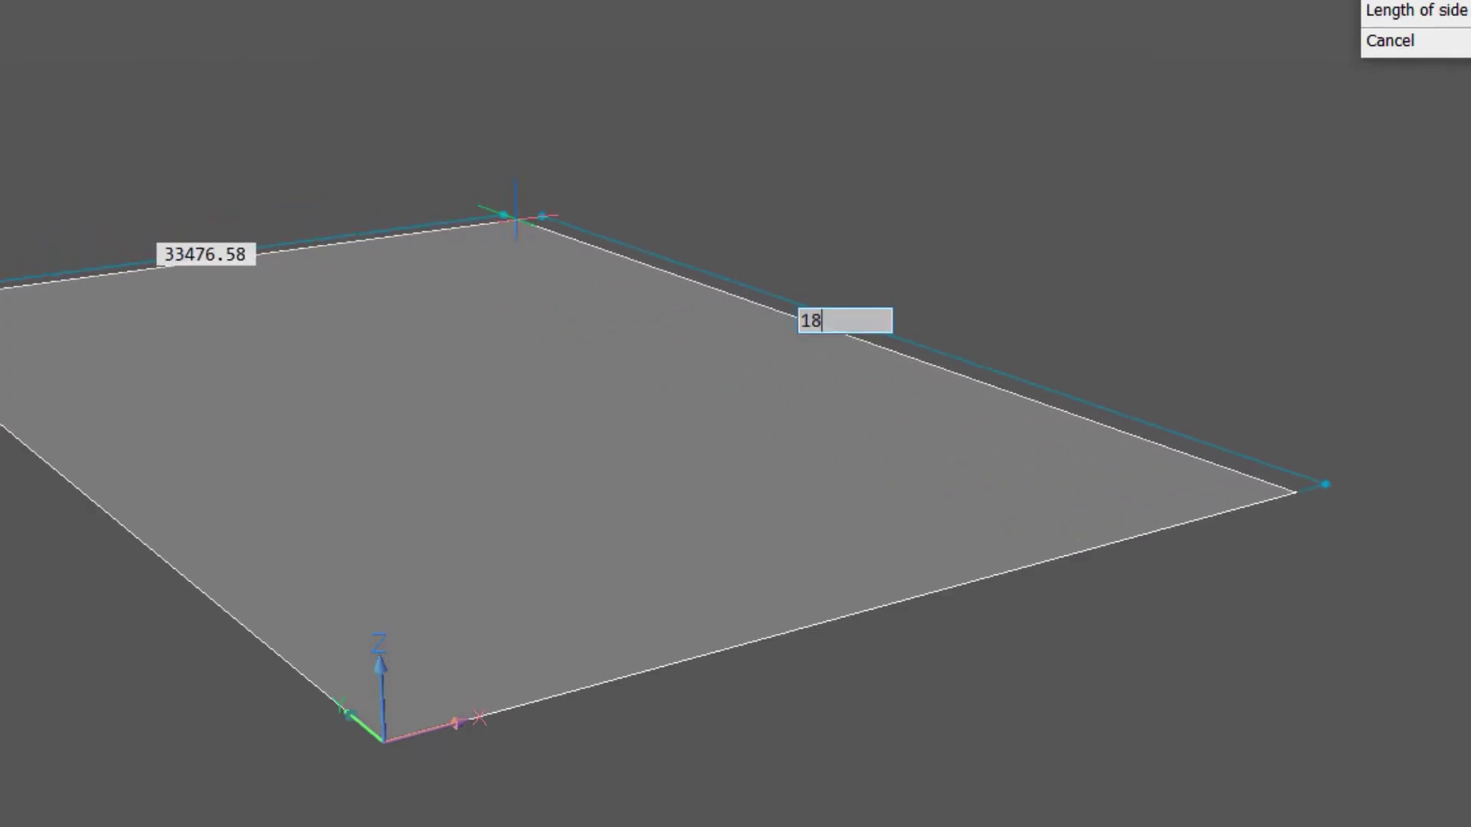
Draw the ground slab as a box 30000 mm long and 18000 mm wide, extending 300 mm downward.
{"action": "key", "text": "Tab"}
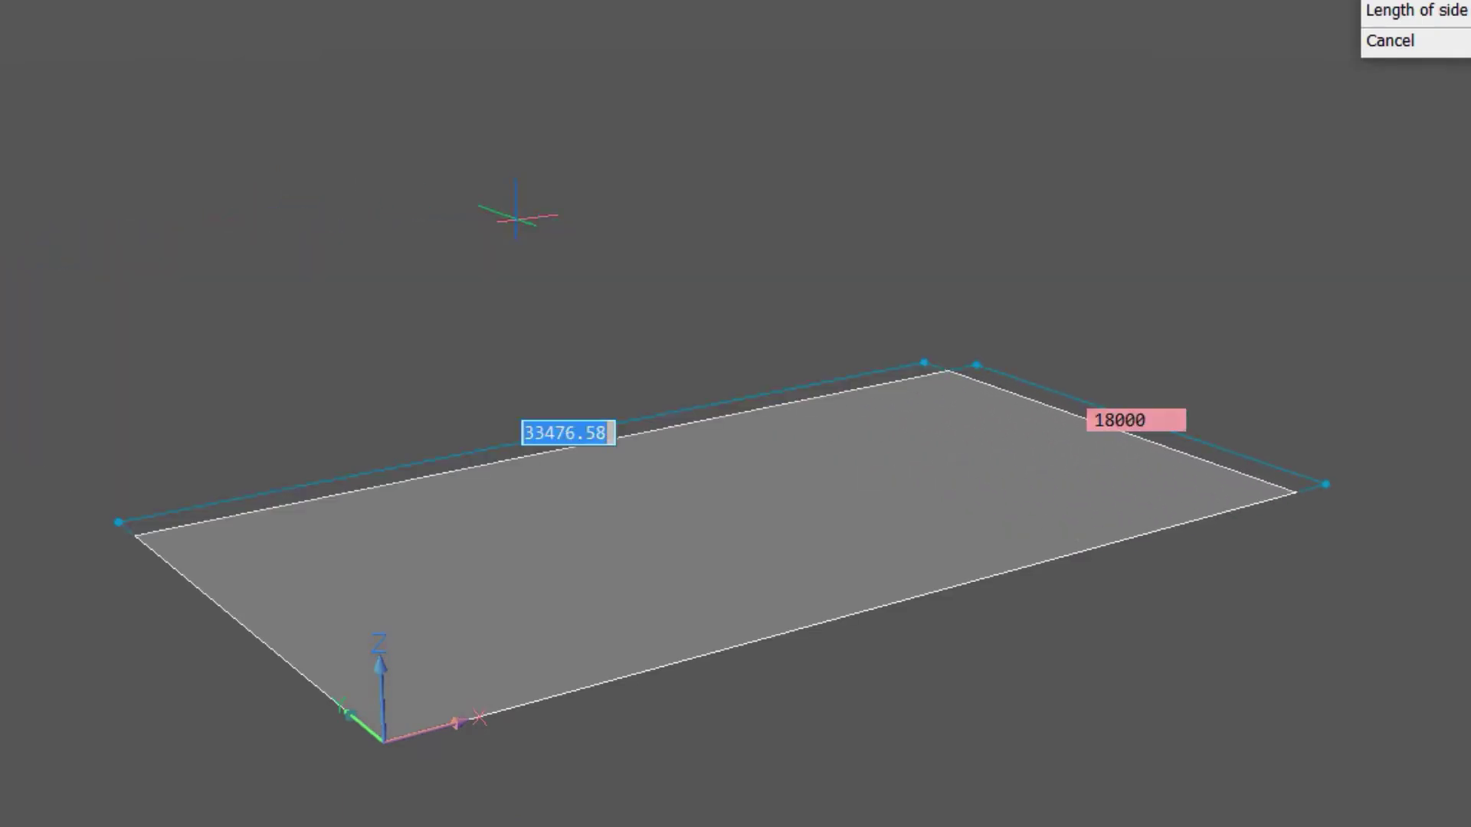
{"action": "type", "text": "30000"}
{"action": "key", "text": "Return"}
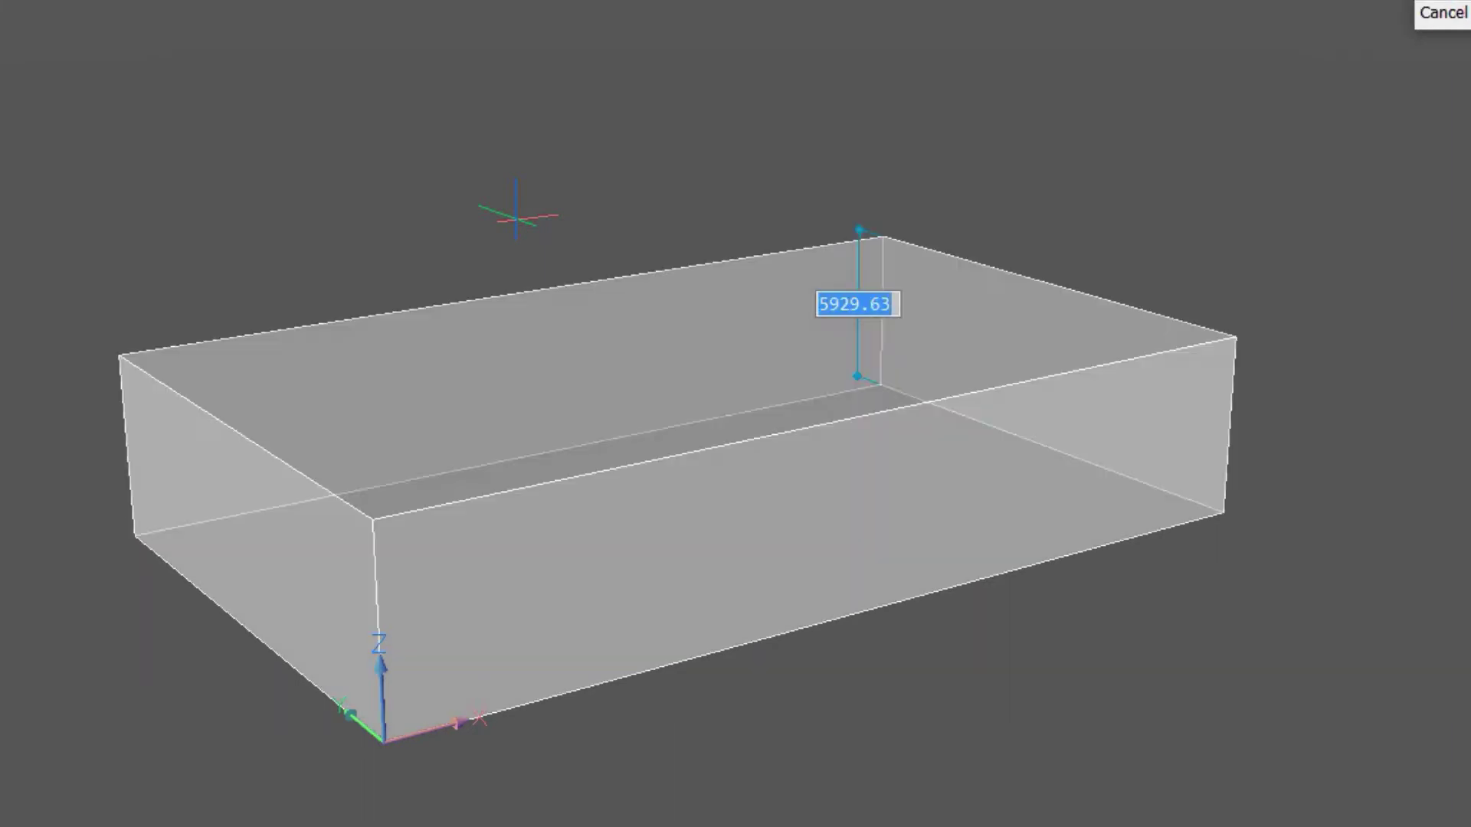
{"action": "type", "text": "300"}
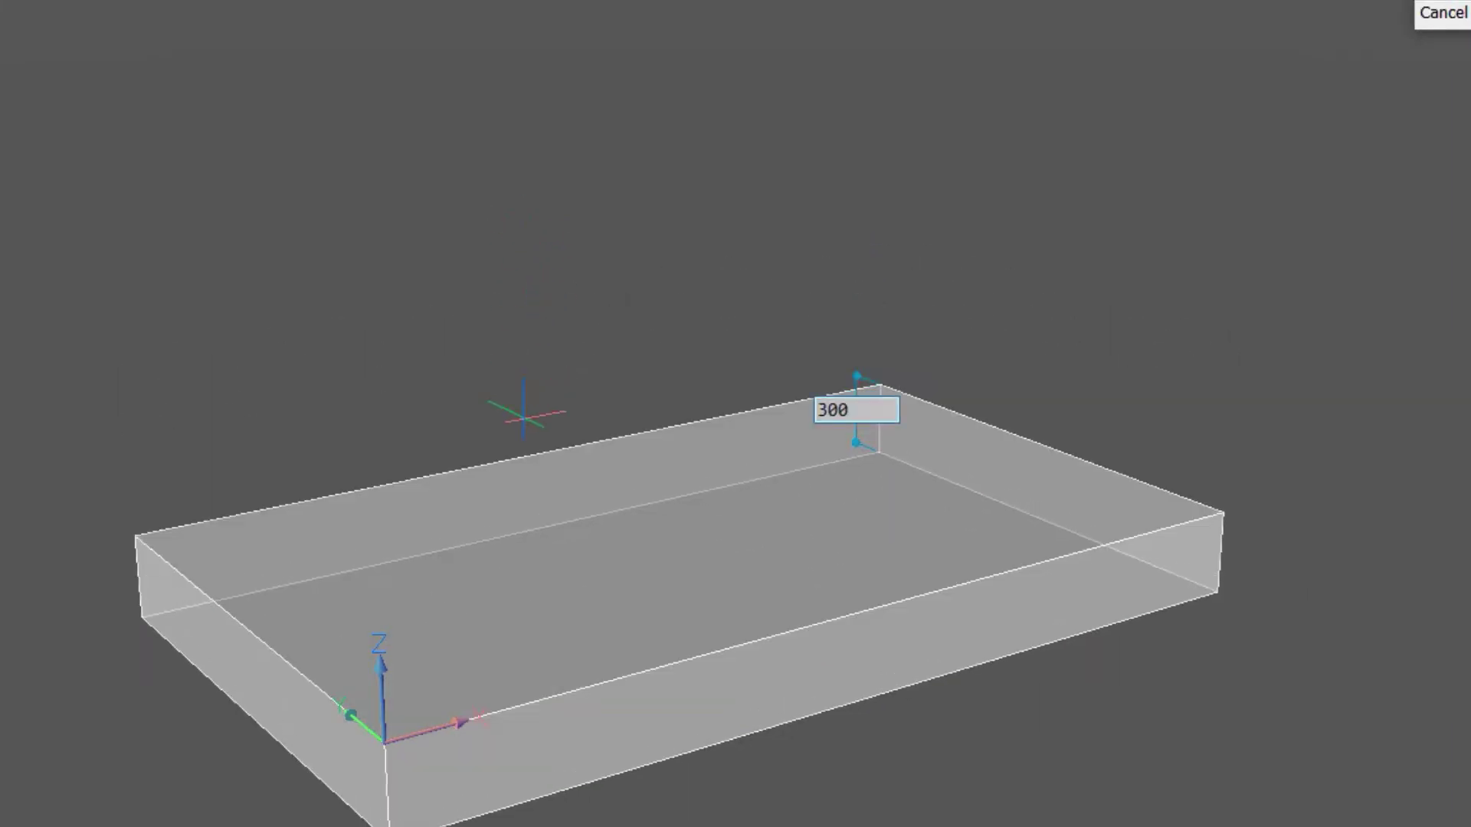
{"action": "key", "text": "Return"}
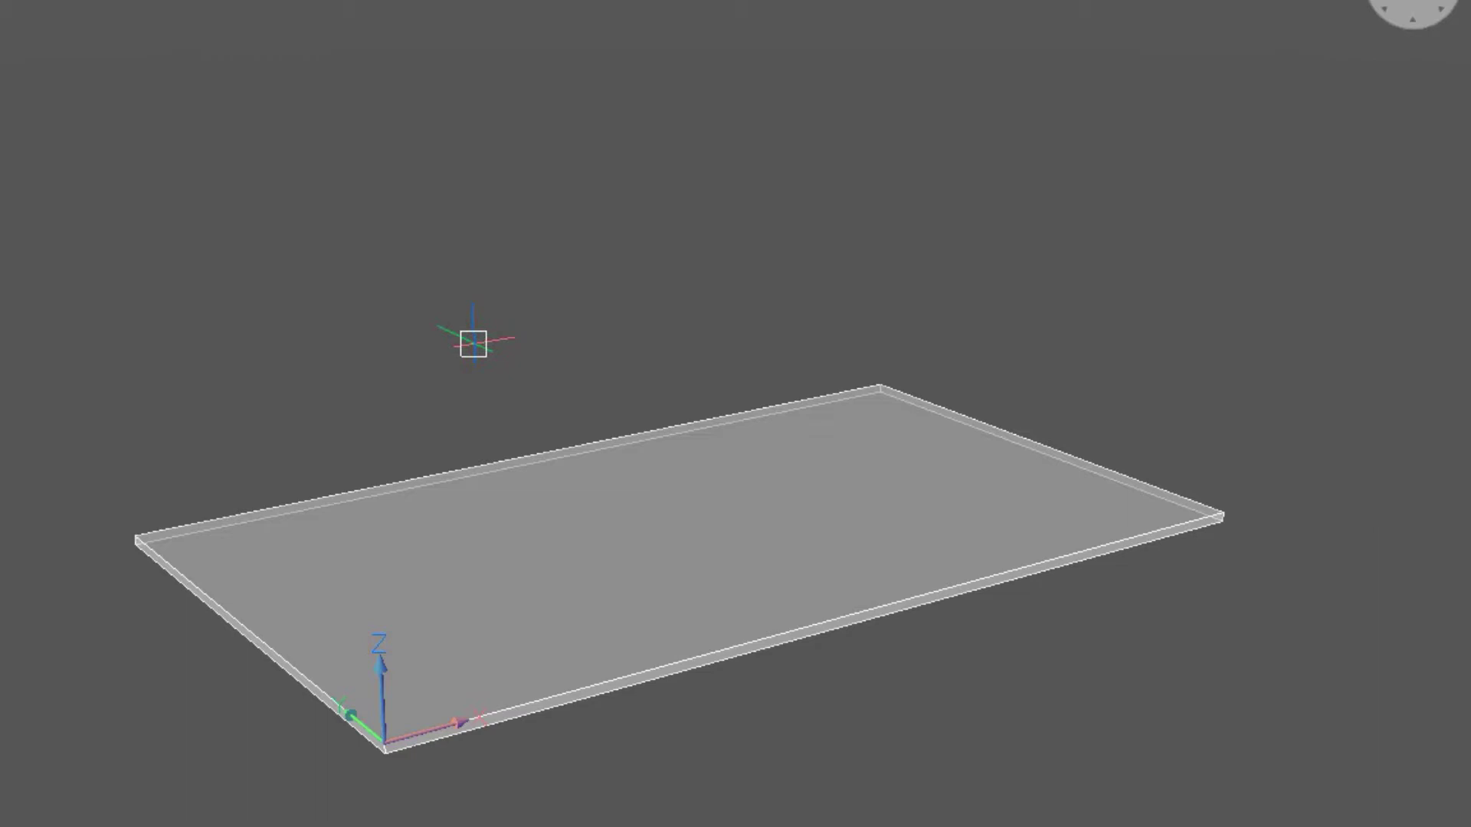
Offset the far 30000 mm edge of the slab's top face 300 mm inward to outline a wall strip.
{"action": "middle_click_drag", "start_coordinate": [473, 343], "coordinate": [482, 402], "text": "shift"}
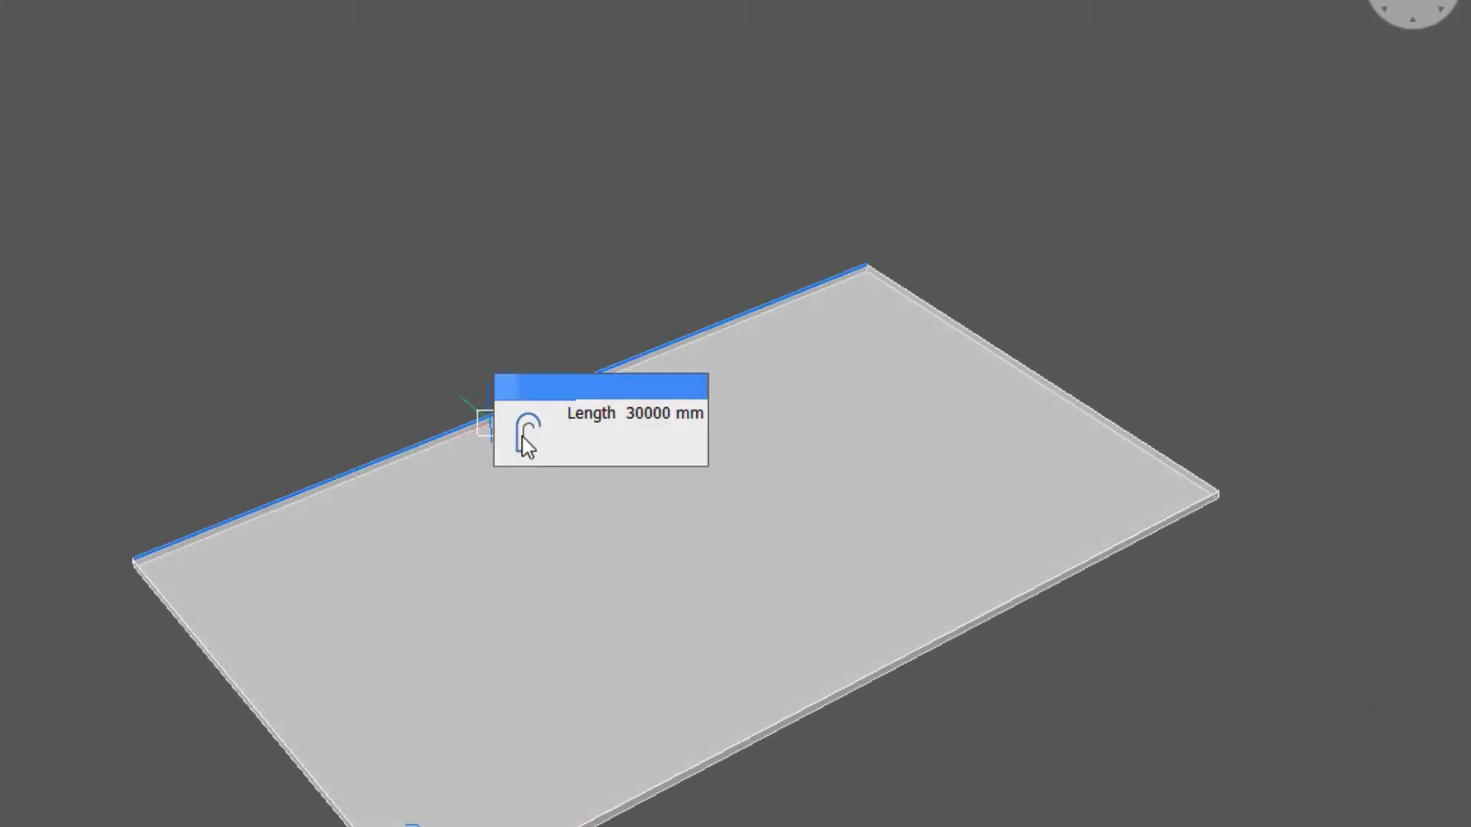
{"action": "left_click", "coordinate": [554, 473]}
{"action": "type", "text": "3000"}
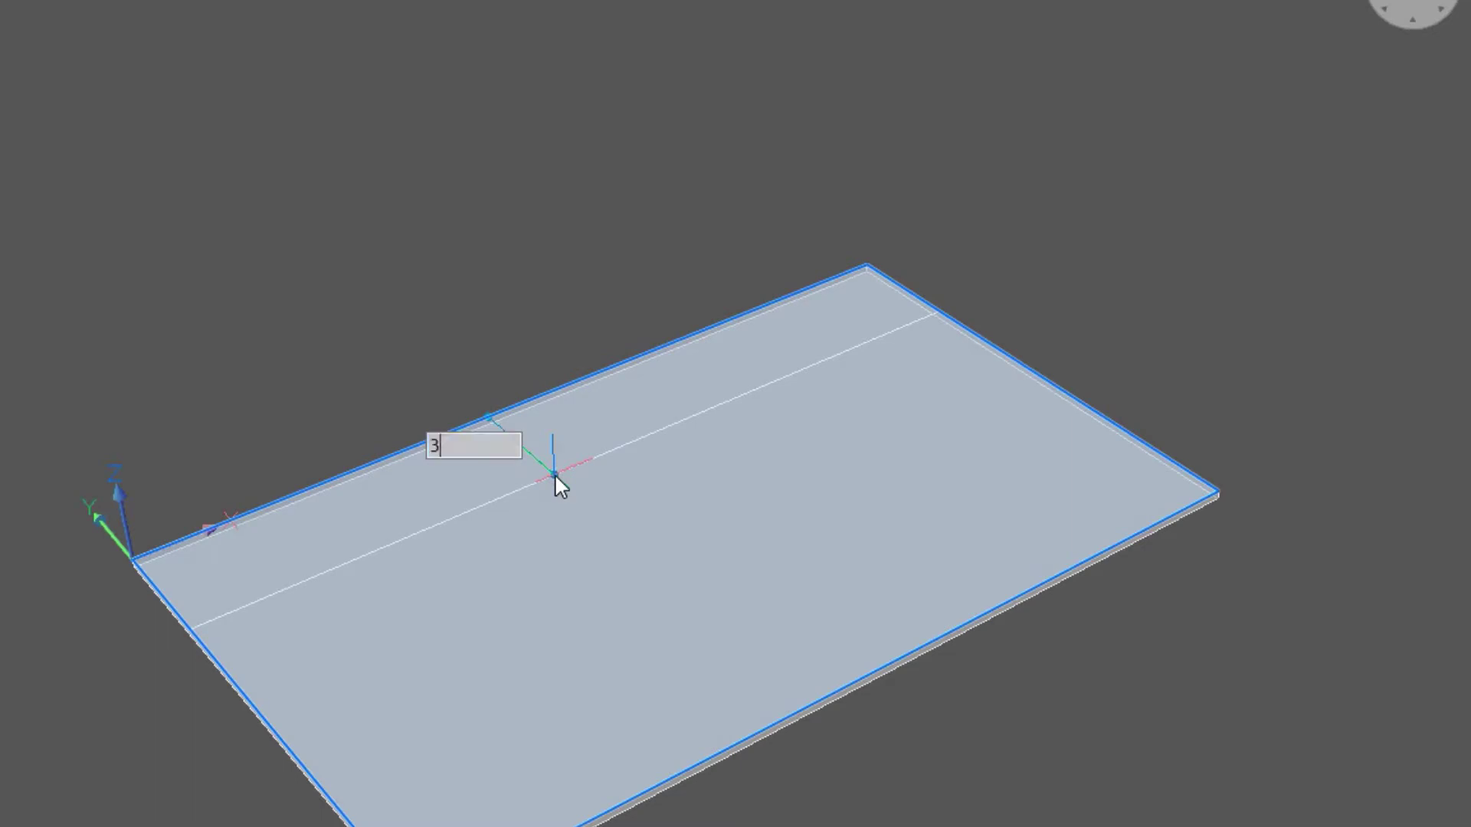
{"action": "key", "text": "Return"}
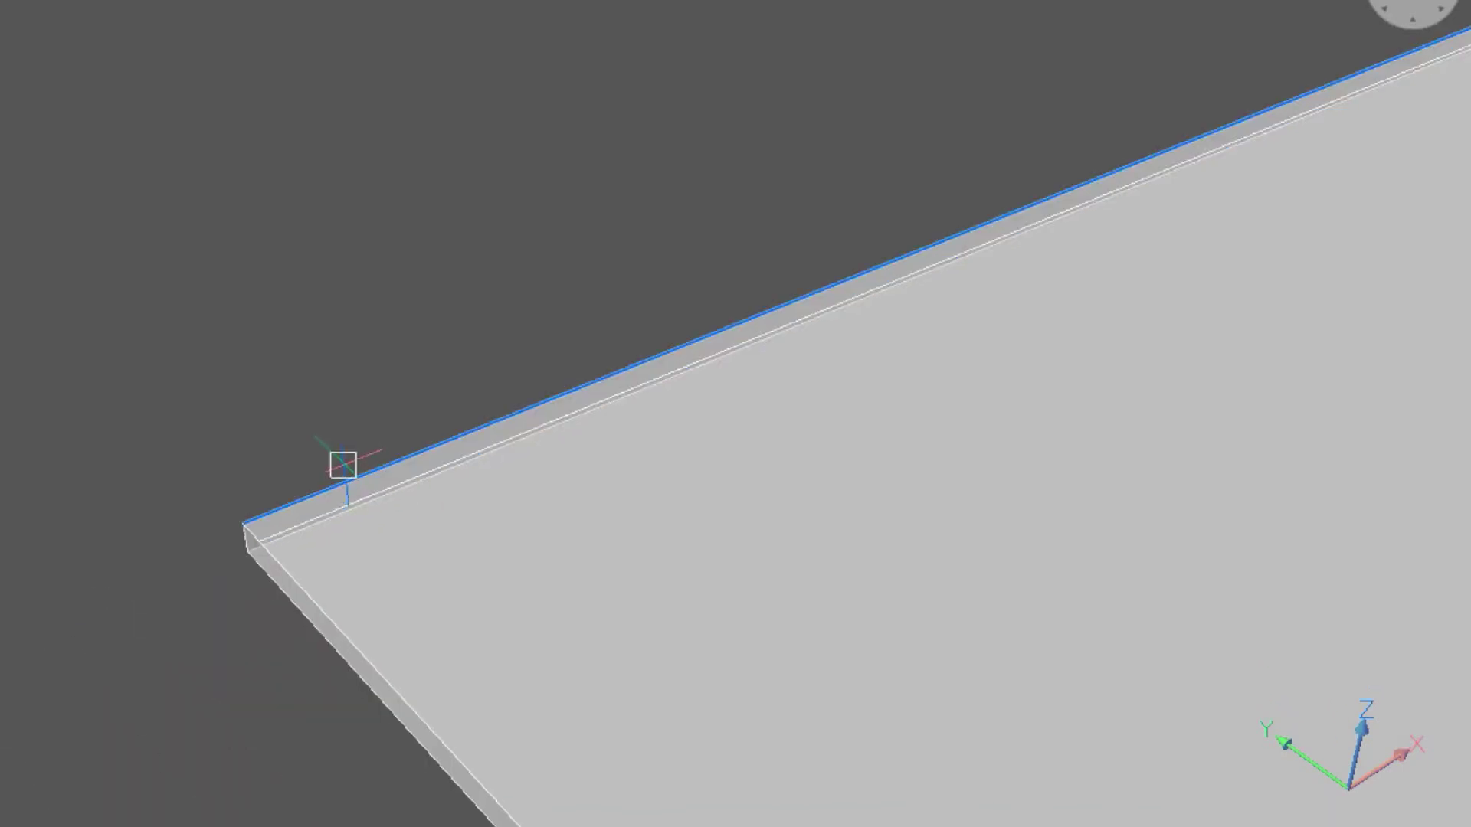
{"action": "scroll", "coordinate": [341, 527], "scroll_direction": "up", "scroll_amount": 3}
Extrude the strip along the slab's long rear edge 7700 mm upward to form the rear wall.
{"action": "mouse_move", "coordinate": [395, 550]}
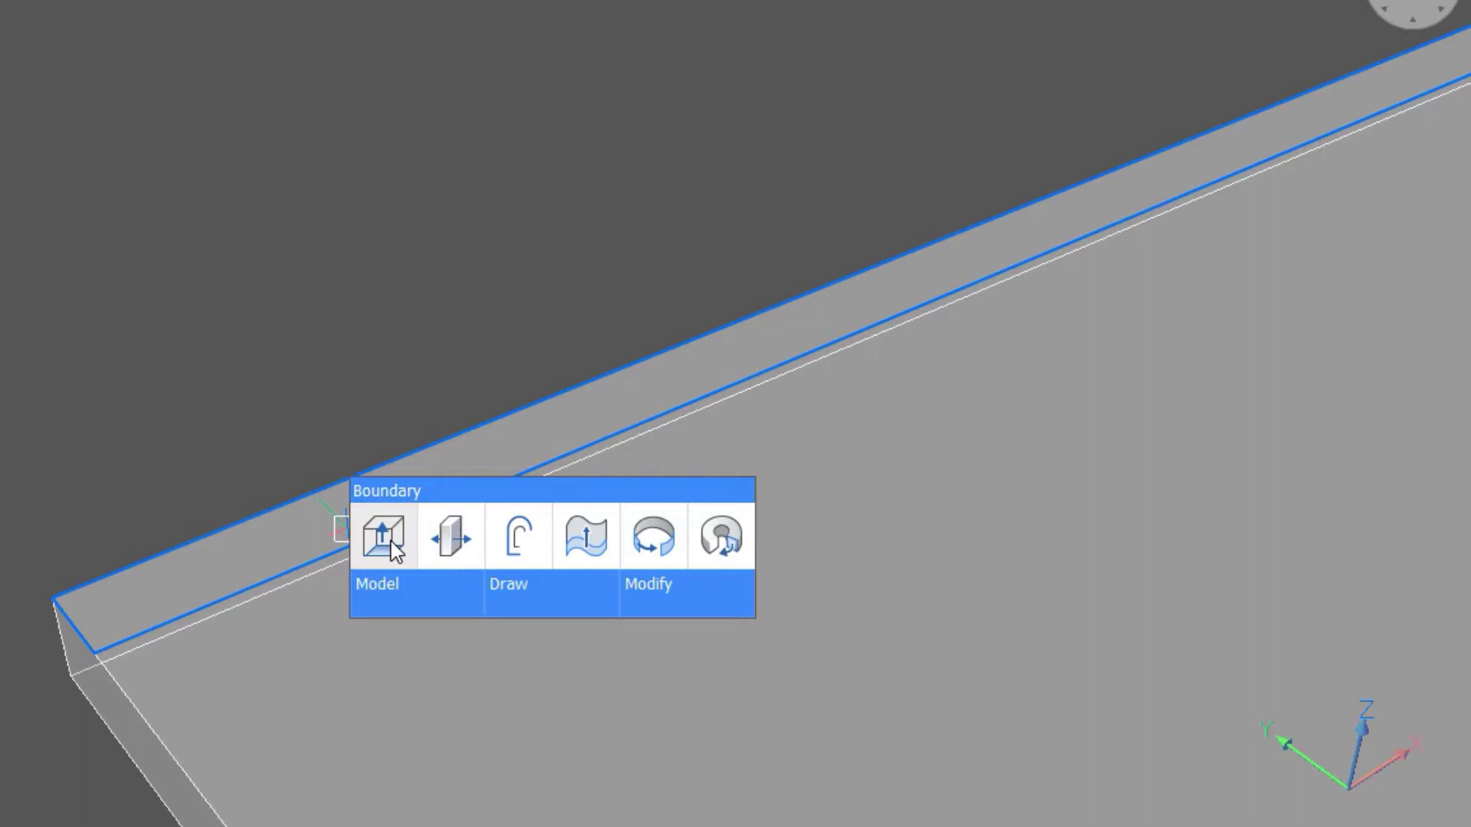
{"action": "left_click", "coordinate": [396, 550]}
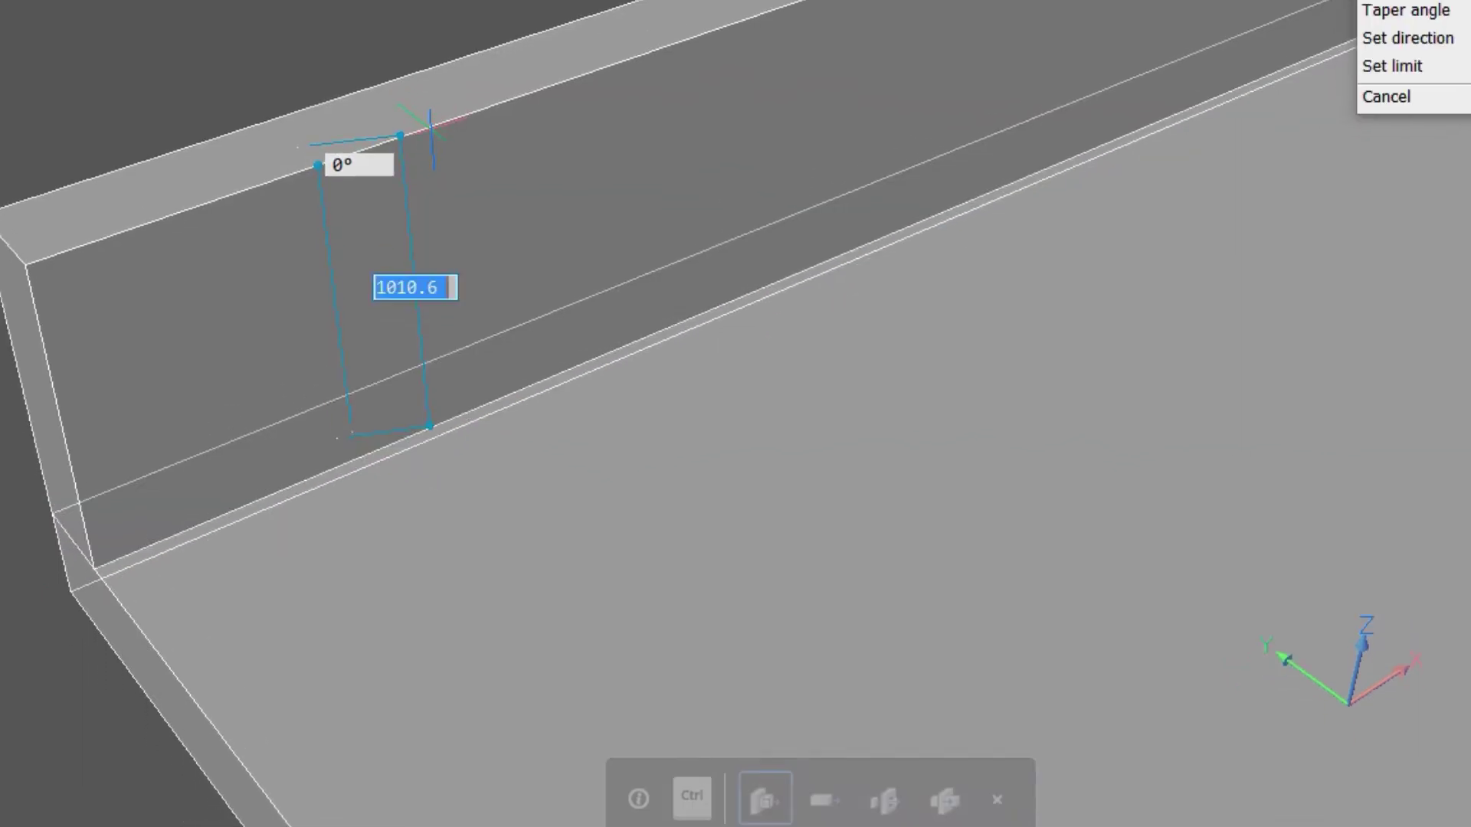
{"action": "type", "text": "7700"}
{"action": "key", "text": "Return"}
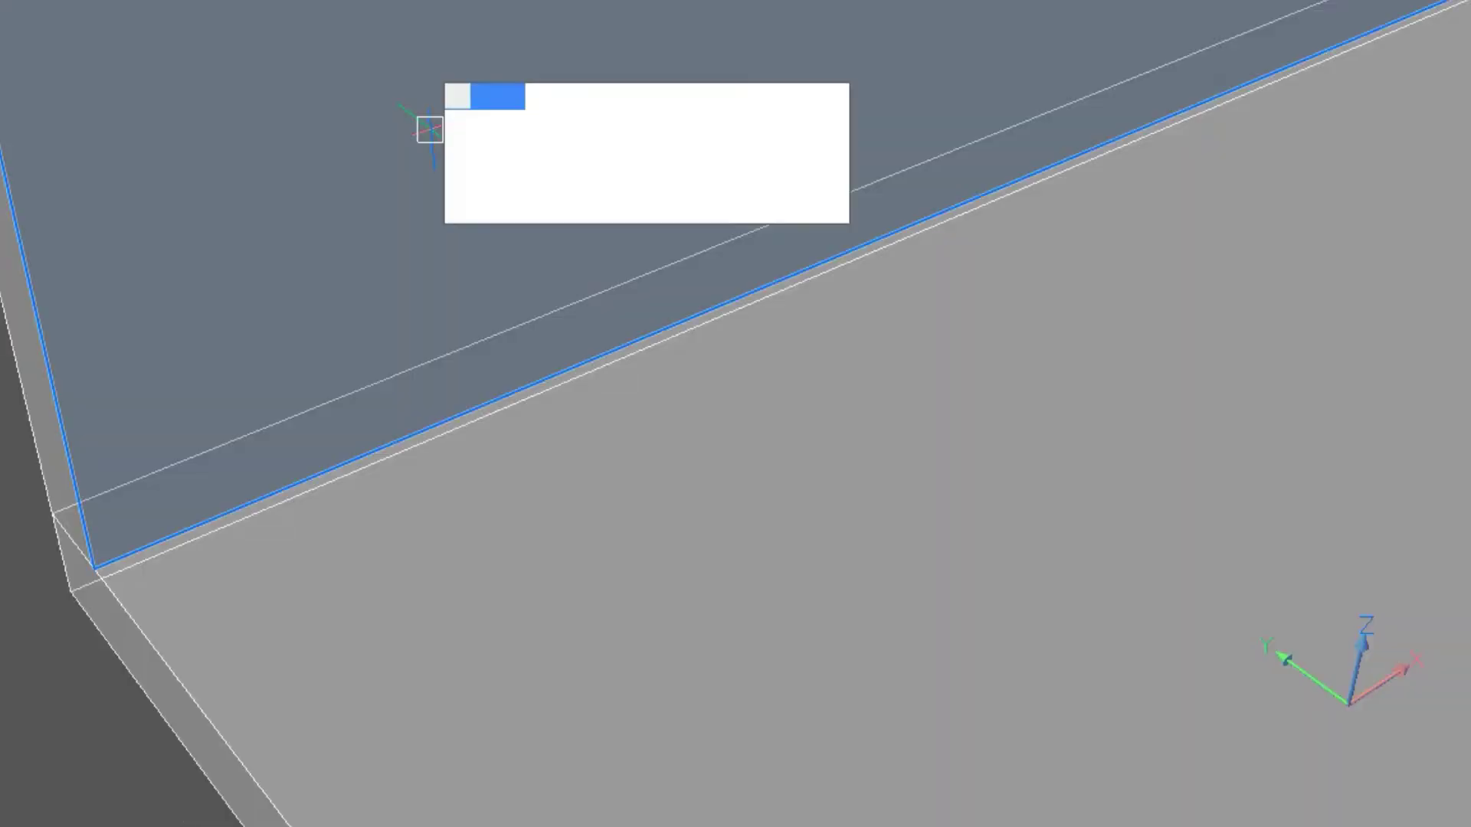
{"action": "middle_click", "coordinate": [430, 130]}
{"action": "middle_click", "coordinate": [430, 129]}
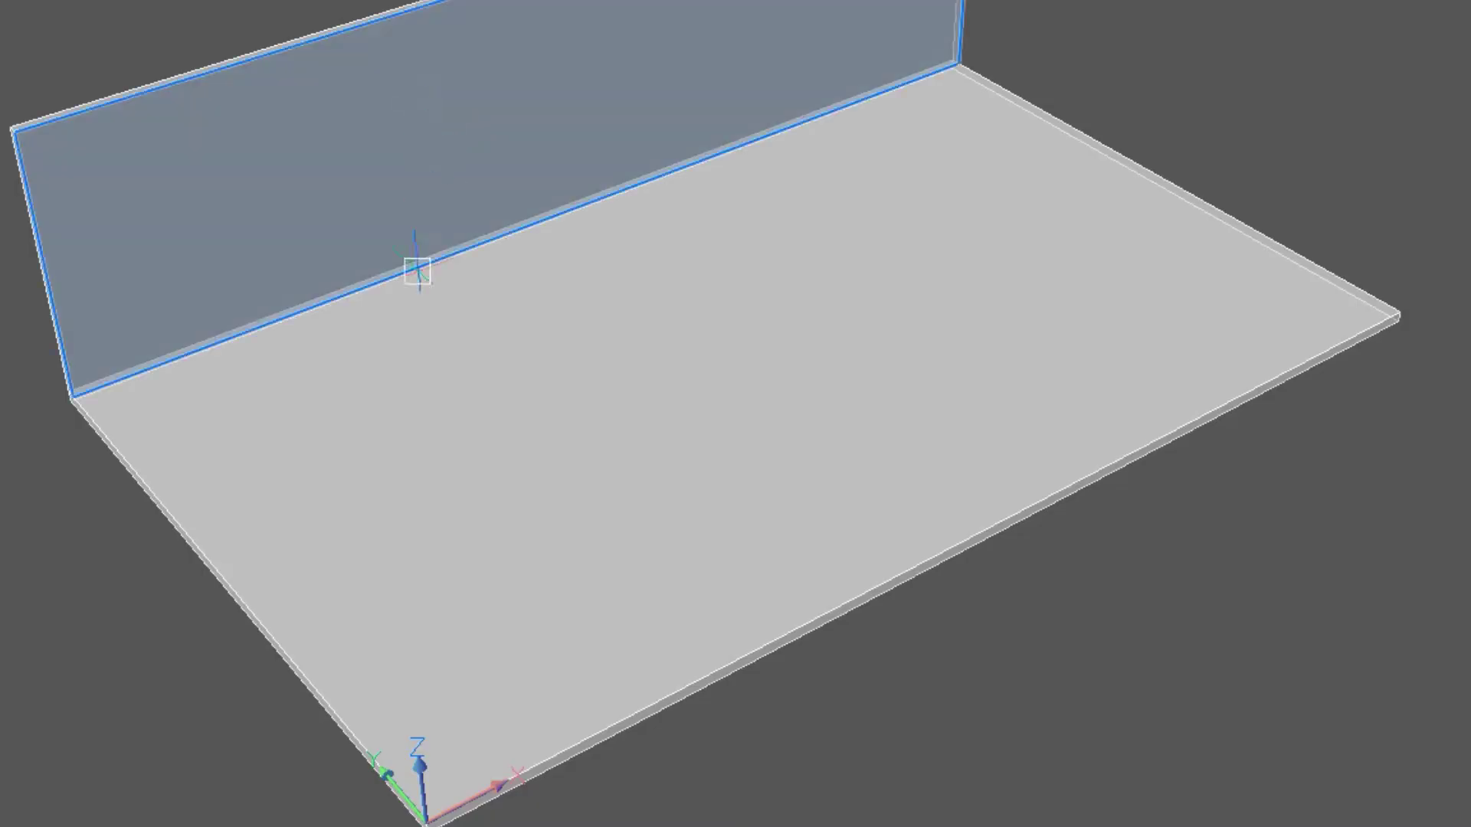
Offset the slab's short edge beside the origin 300 mm inward to outline the side wall strip.
{"action": "mouse_move", "coordinate": [199, 535]}
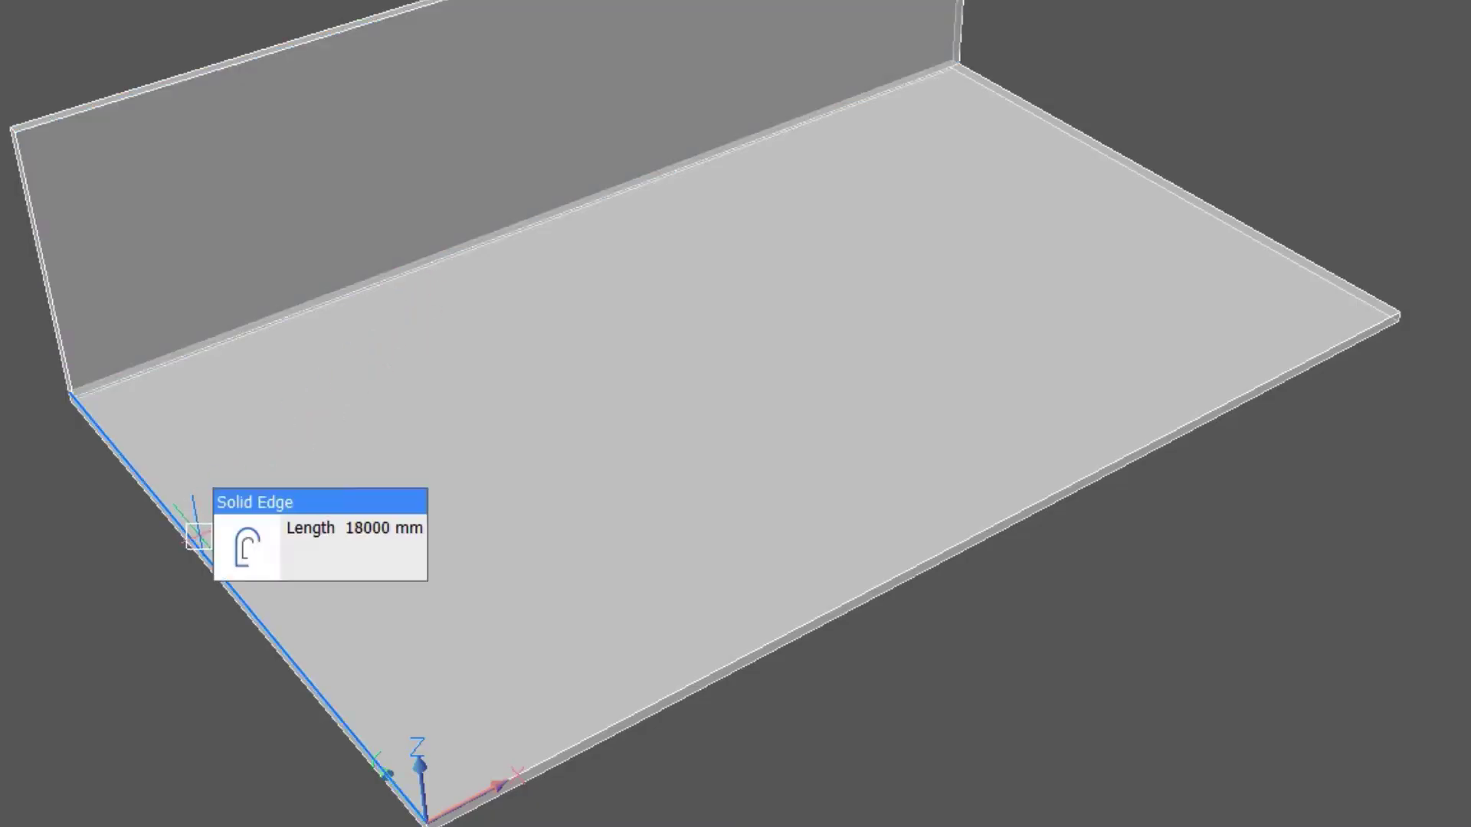
{"action": "left_click", "coordinate": [243, 551]}
{"action": "type", "text": "300"}
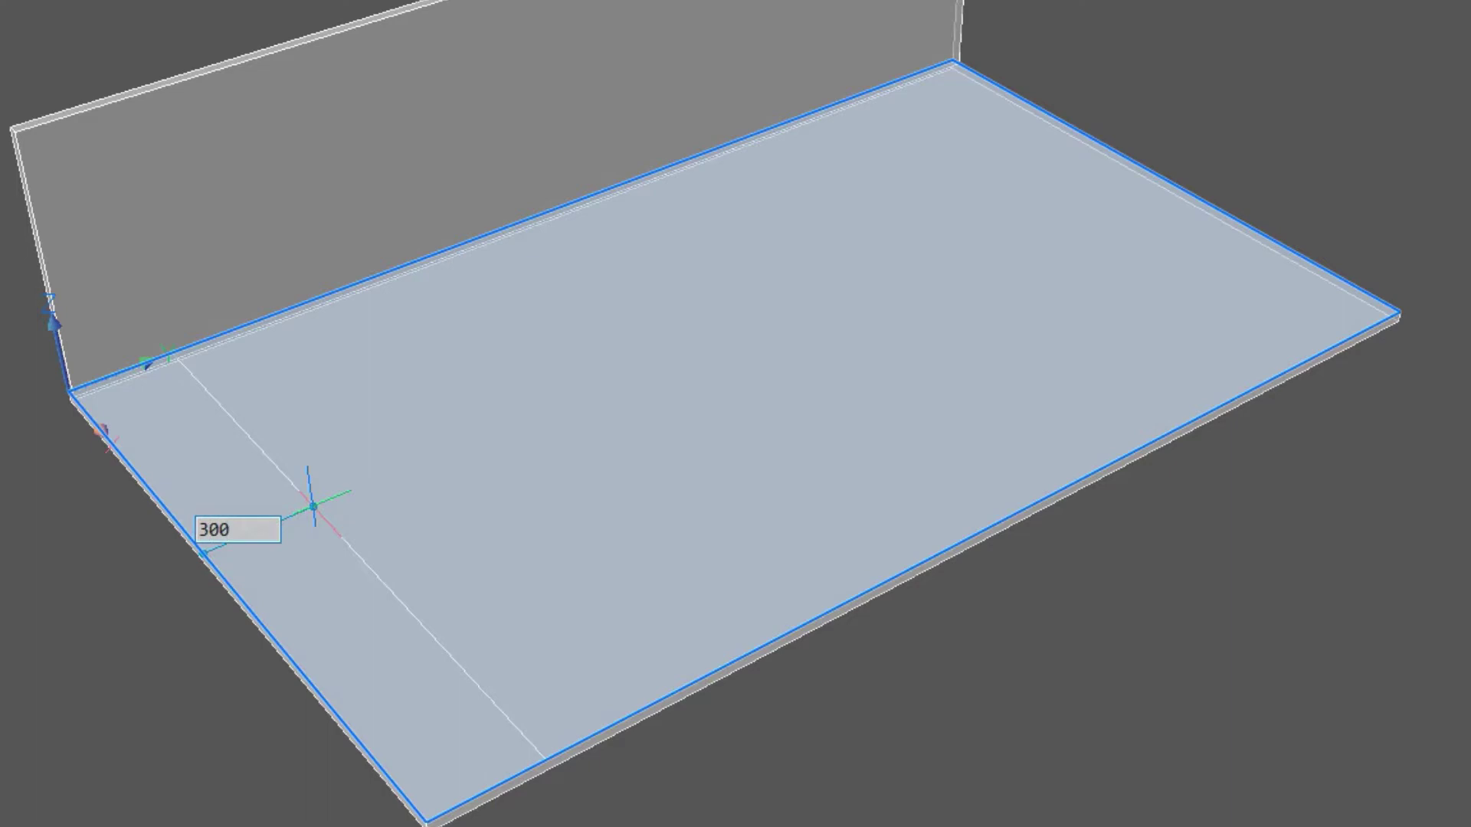
{"action": "key", "text": "Return"}
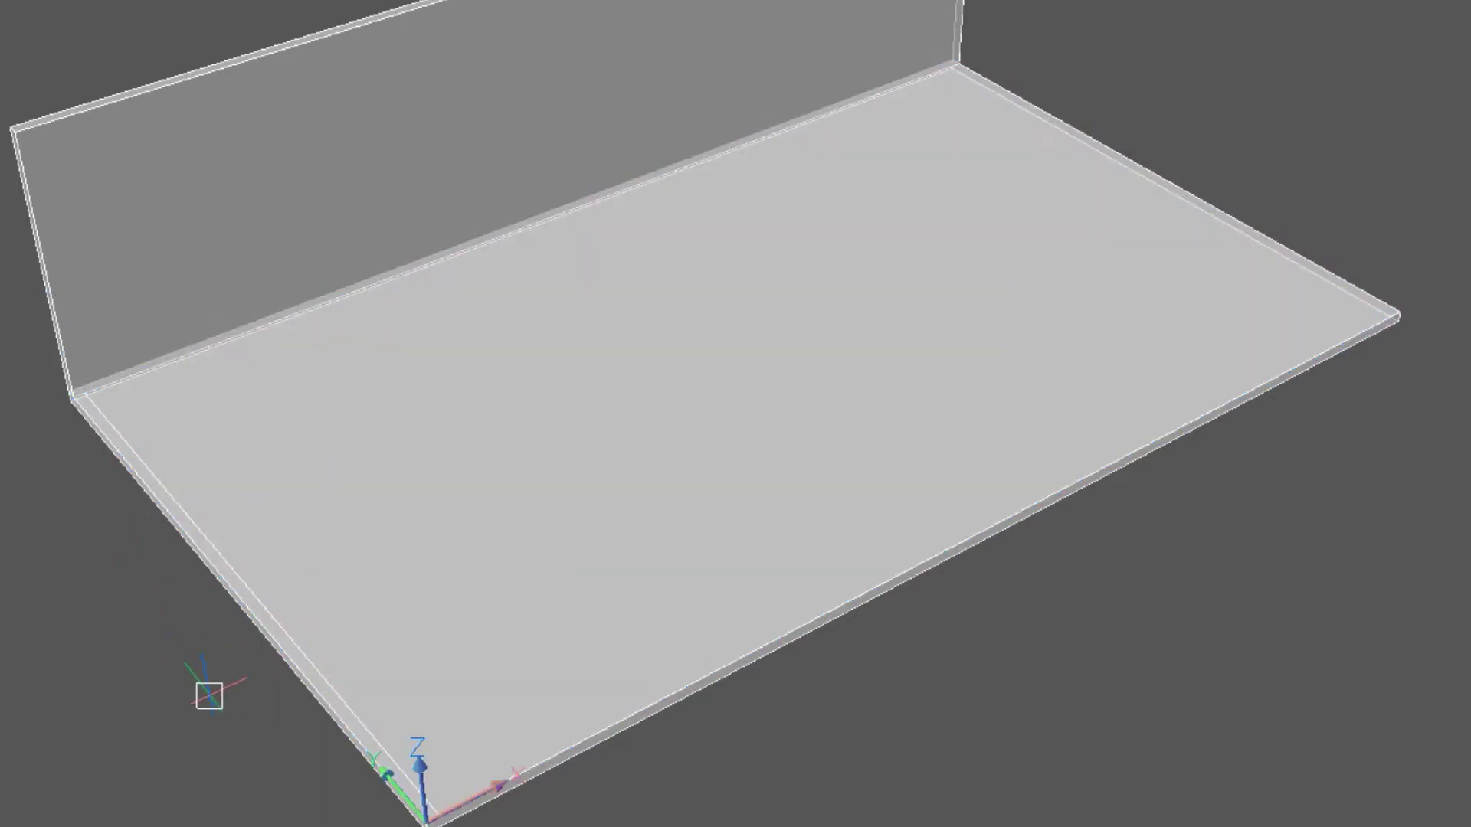
Extrude the strip along the short edge at the origin 3700 mm upward to form the side wall.
{"action": "middle_click_drag", "start_coordinate": [209, 695], "coordinate": [372, 515]}
{"action": "scroll", "coordinate": [493, 600], "scroll_direction": "up", "scroll_amount": 5}
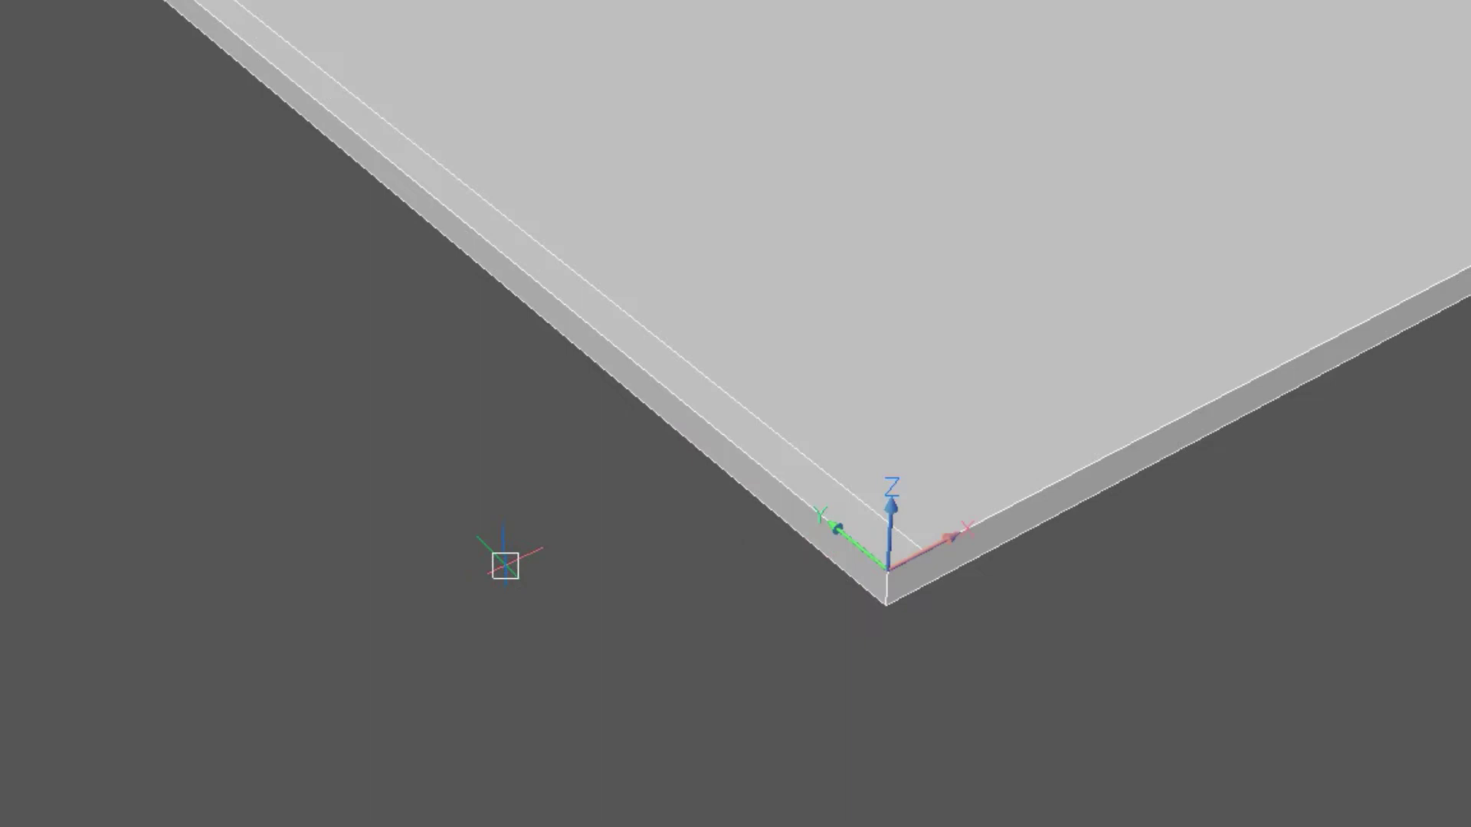
{"action": "mouse_move", "coordinate": [894, 395]}
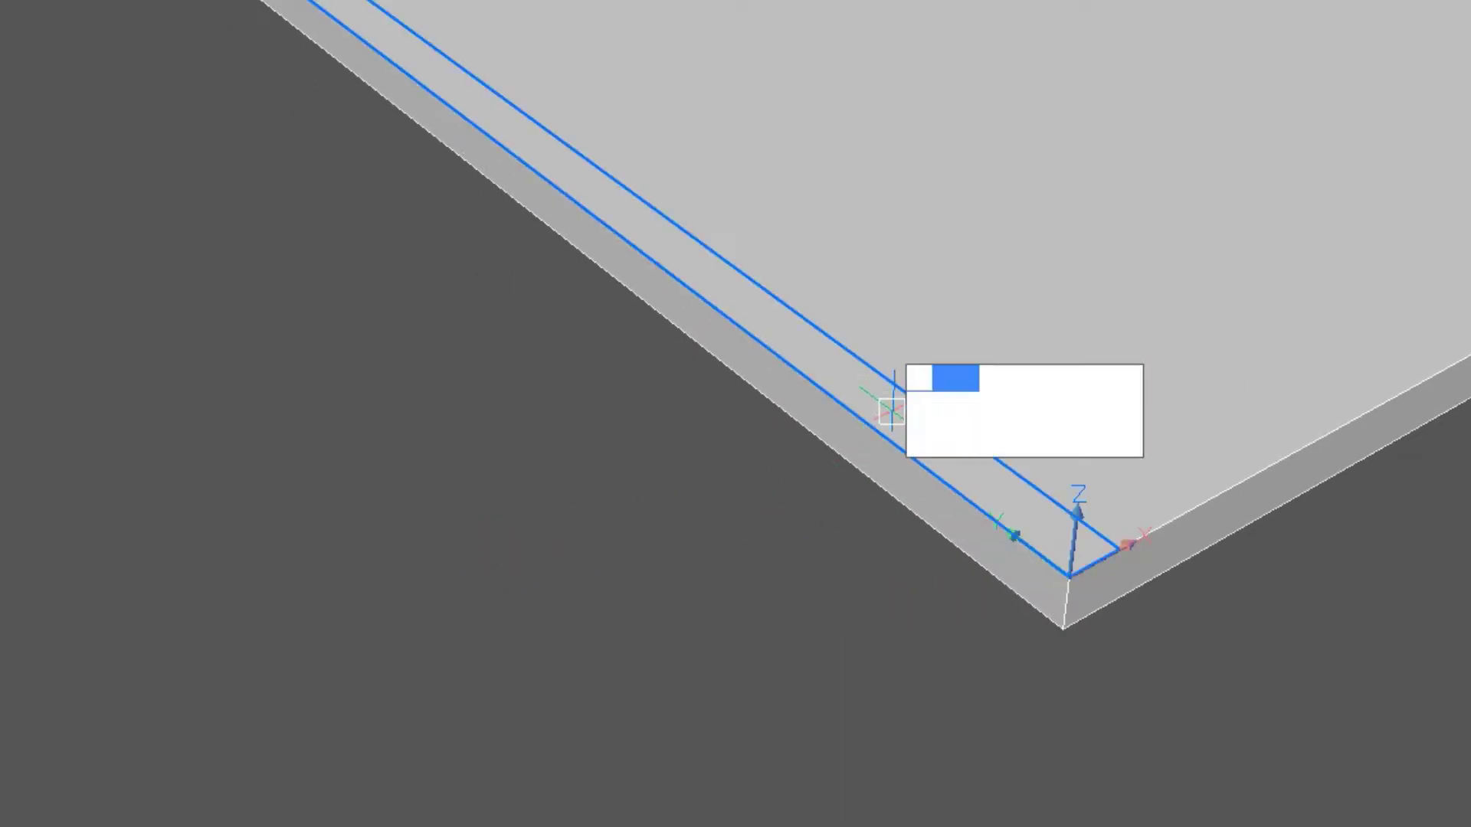
{"action": "left_click", "coordinate": [939, 425]}
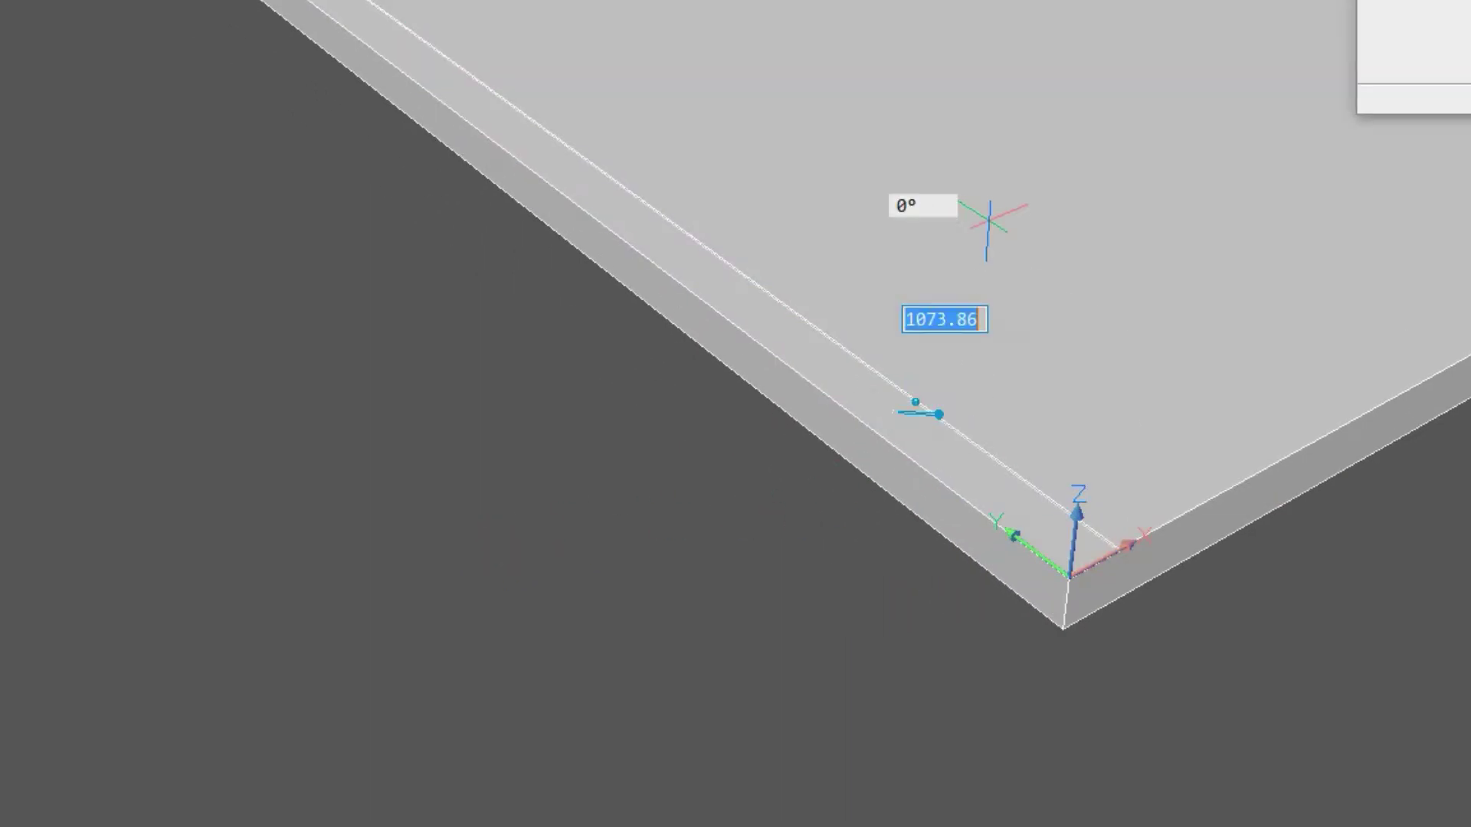
{"action": "type", "text": "37"}
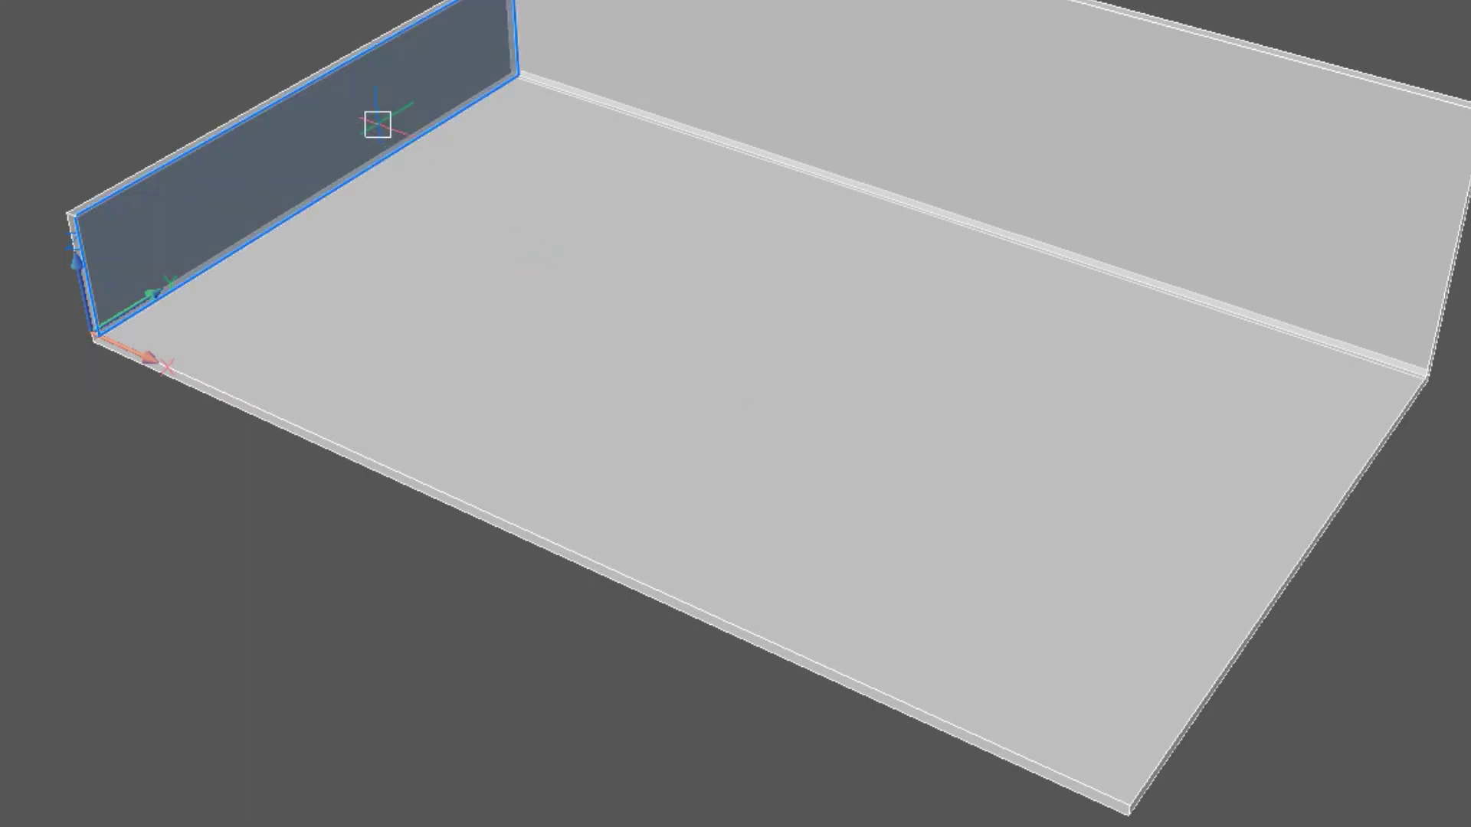
Copy the side wall from its inner face to the opposite short edge, snapping to the slab's front corner.
{"action": "mouse_move", "coordinate": [389, 112]}
{"action": "mouse_move", "coordinate": [437, 123]}
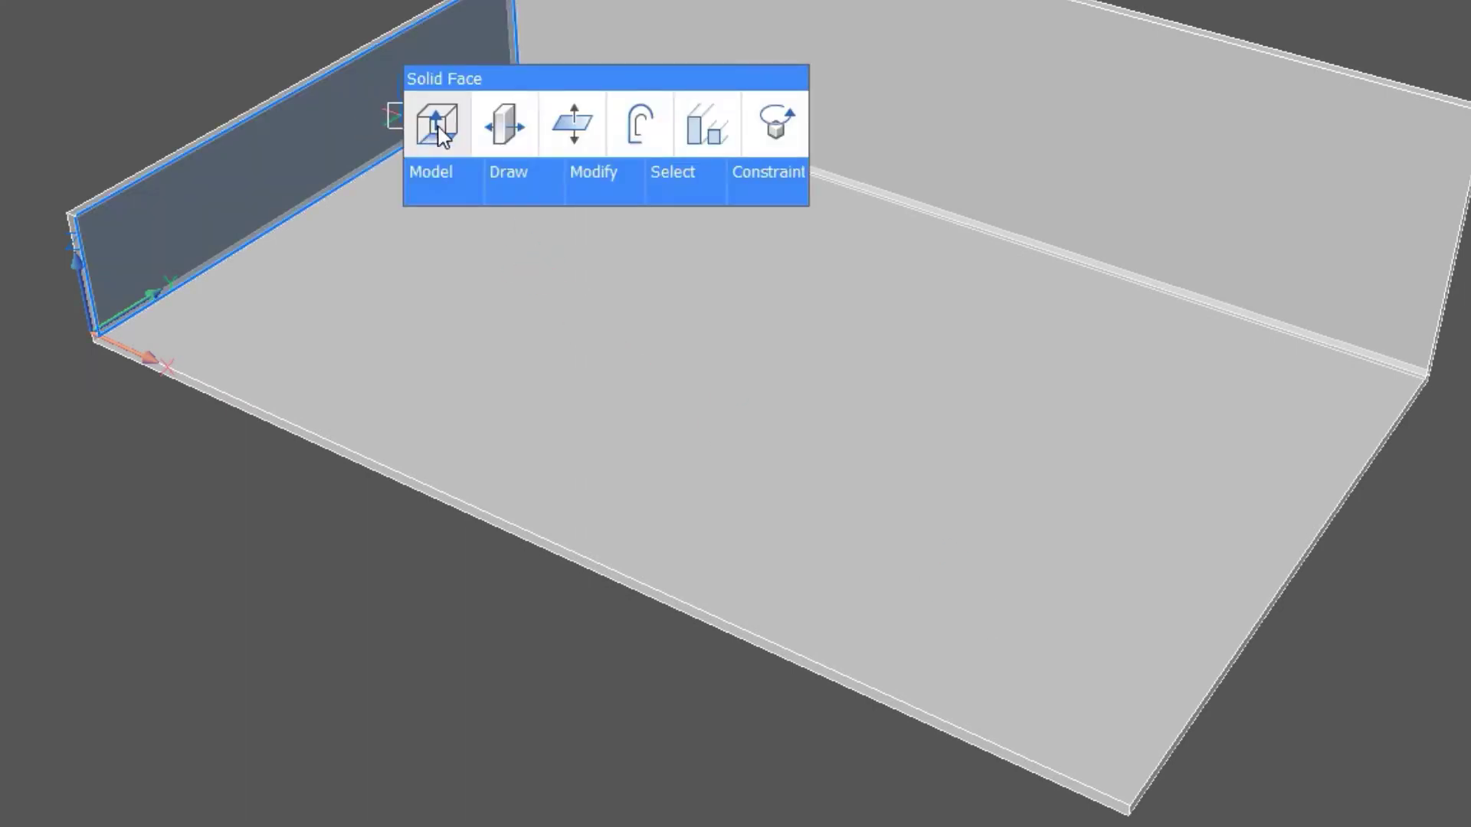
{"action": "left_click", "coordinate": [501, 129]}
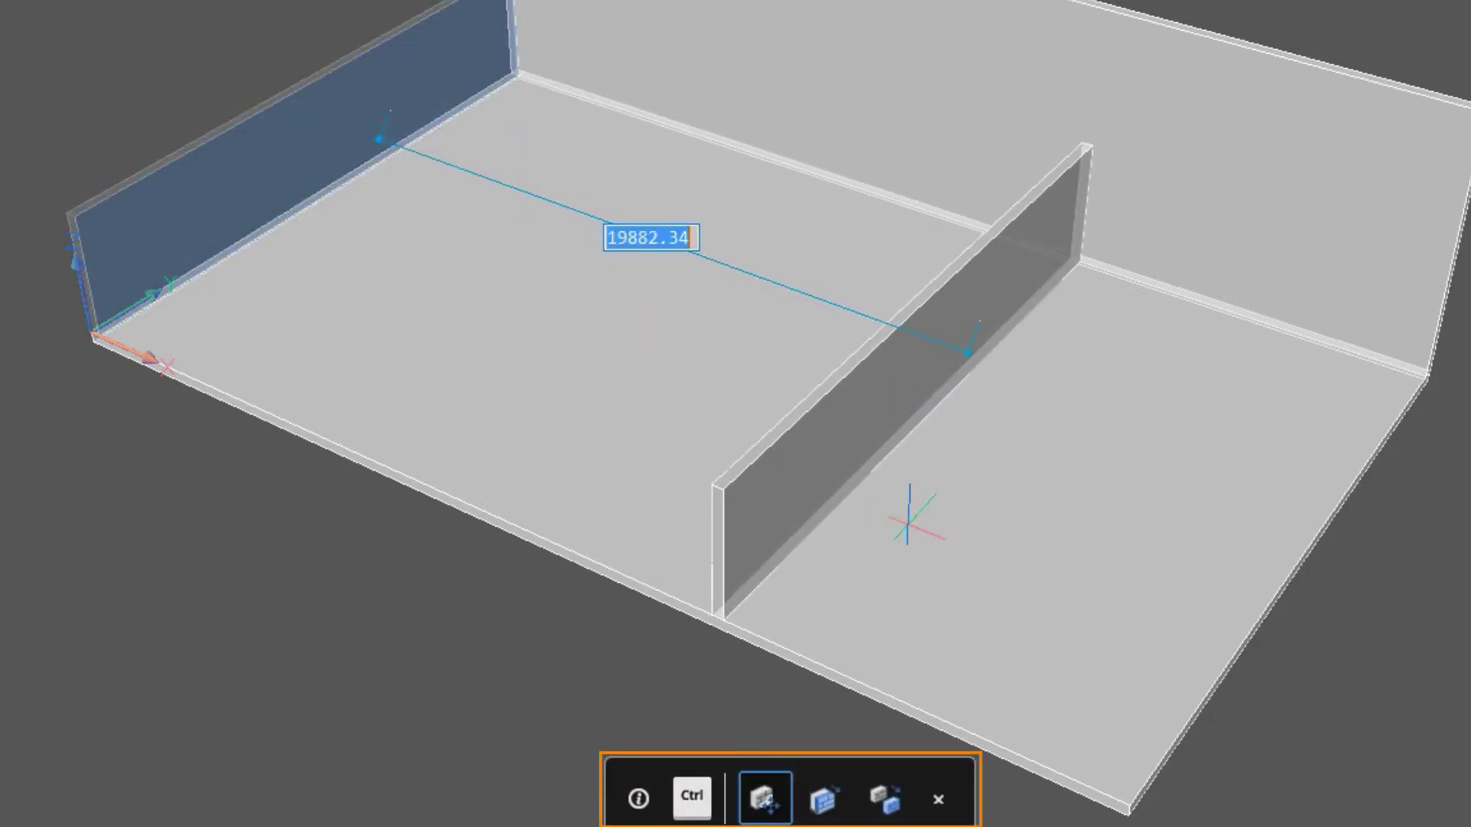
{"action": "key", "text": "ctrl"}
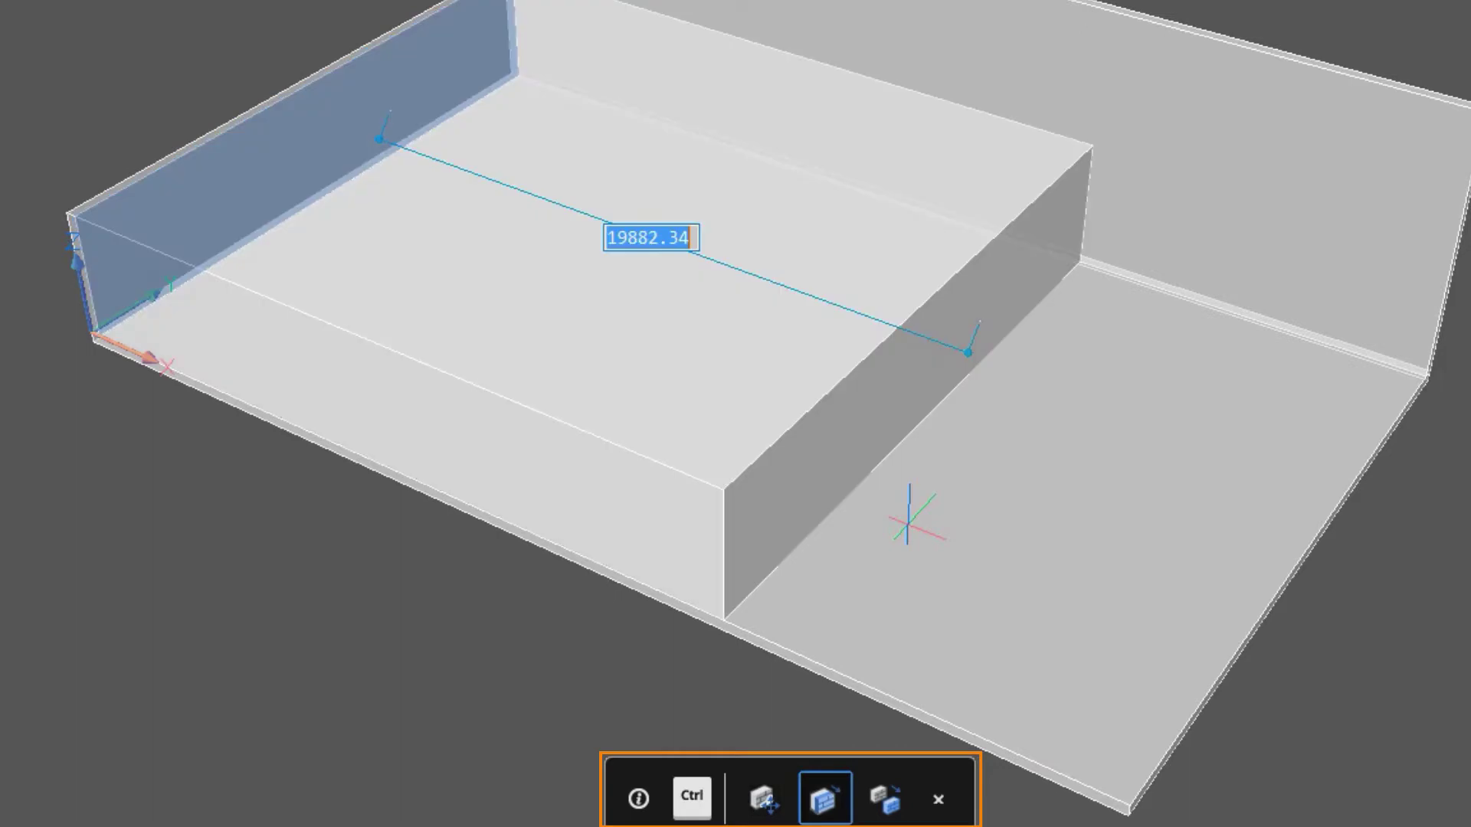
{"action": "key", "text": "ctrl"}
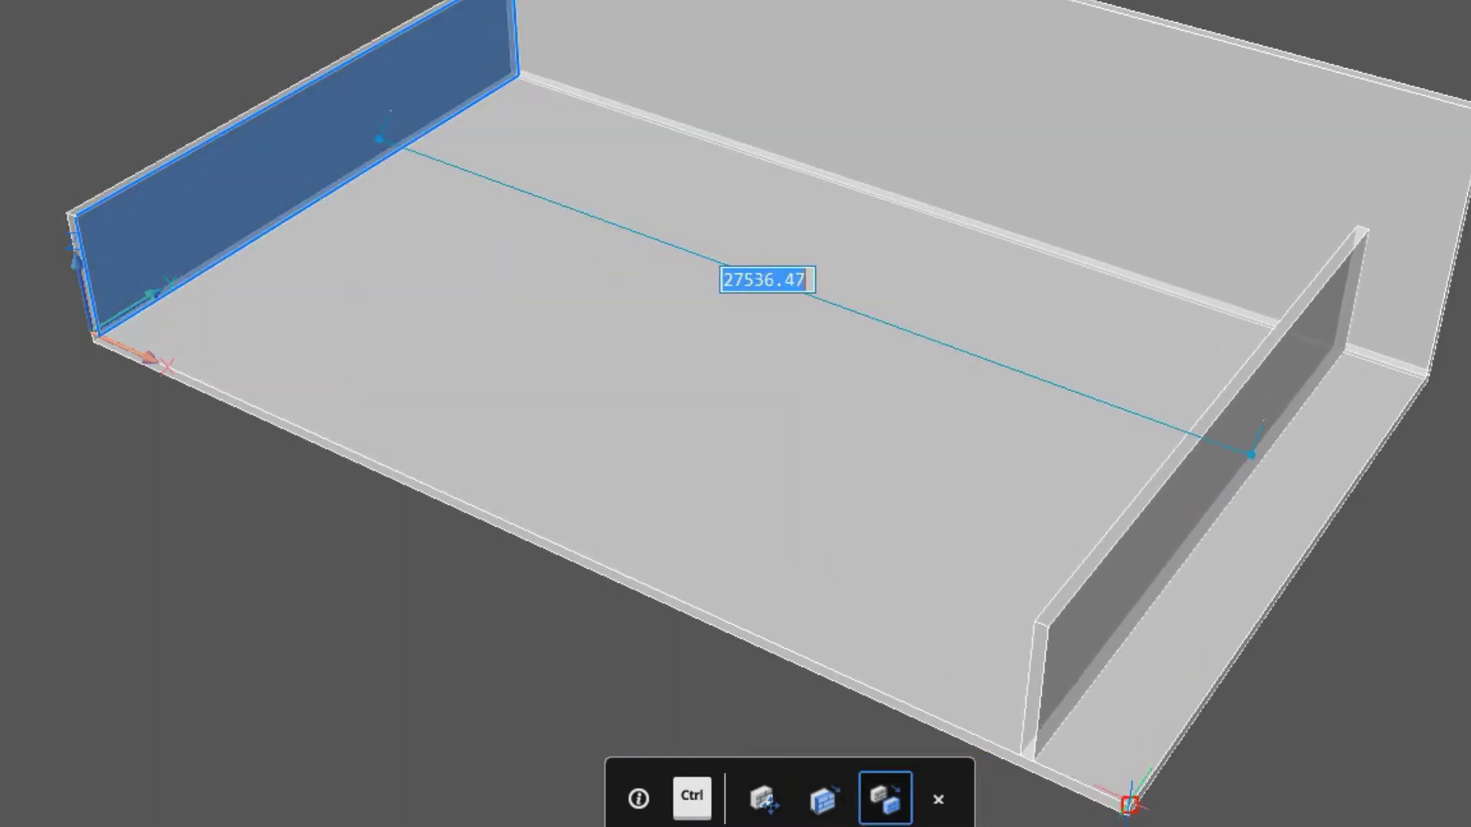
{"action": "left_click", "coordinate": [1130, 804]}
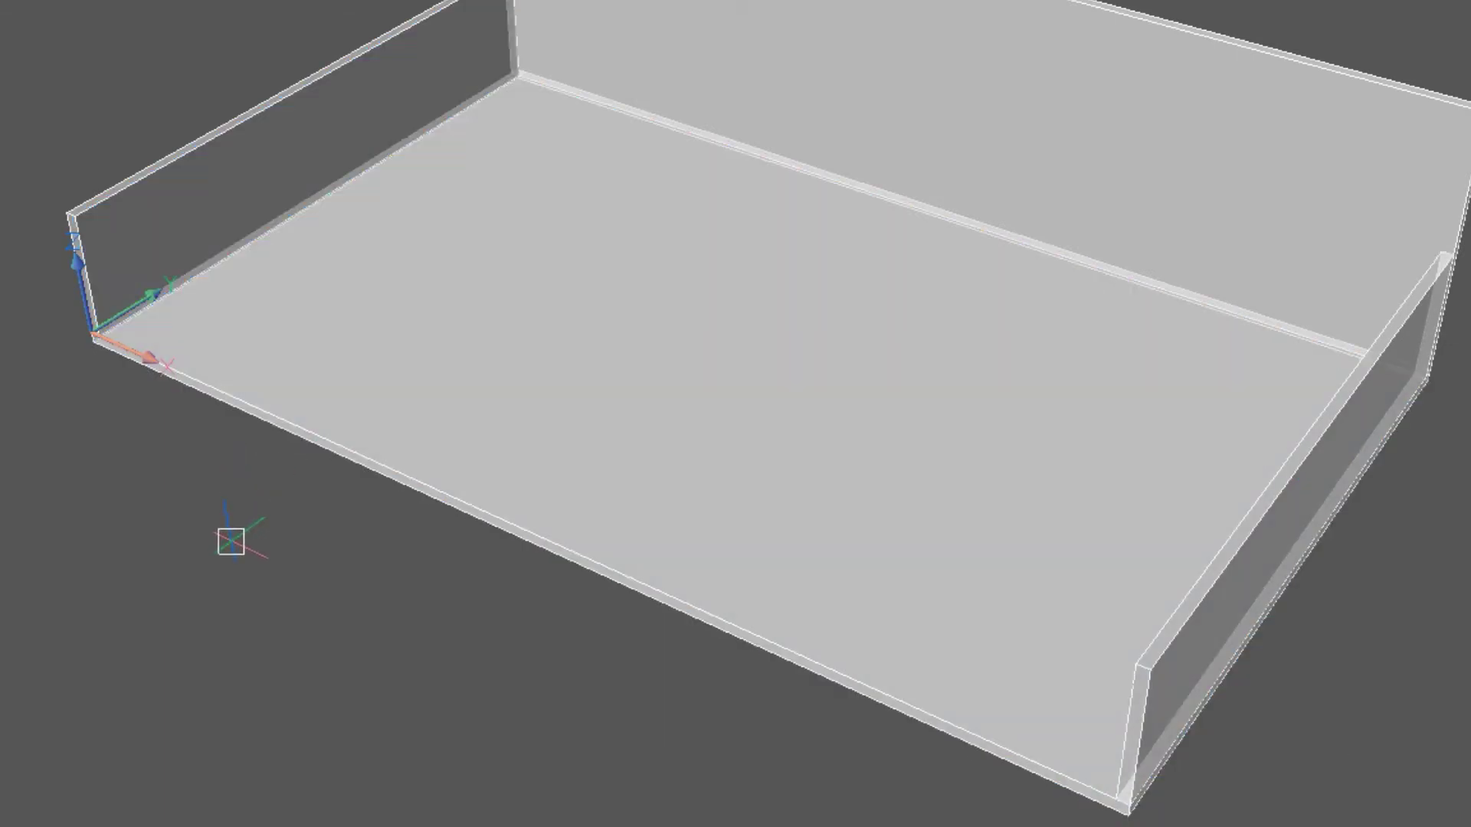
Raise the top face of the side wall at the origin to the rear wall's top endpoint.
{"action": "middle_click_drag", "start_coordinate": [353, 45], "coordinate": [337, 212]}
{"action": "scroll", "coordinate": [351, 324], "scroll_direction": "up", "scroll_amount": 3}
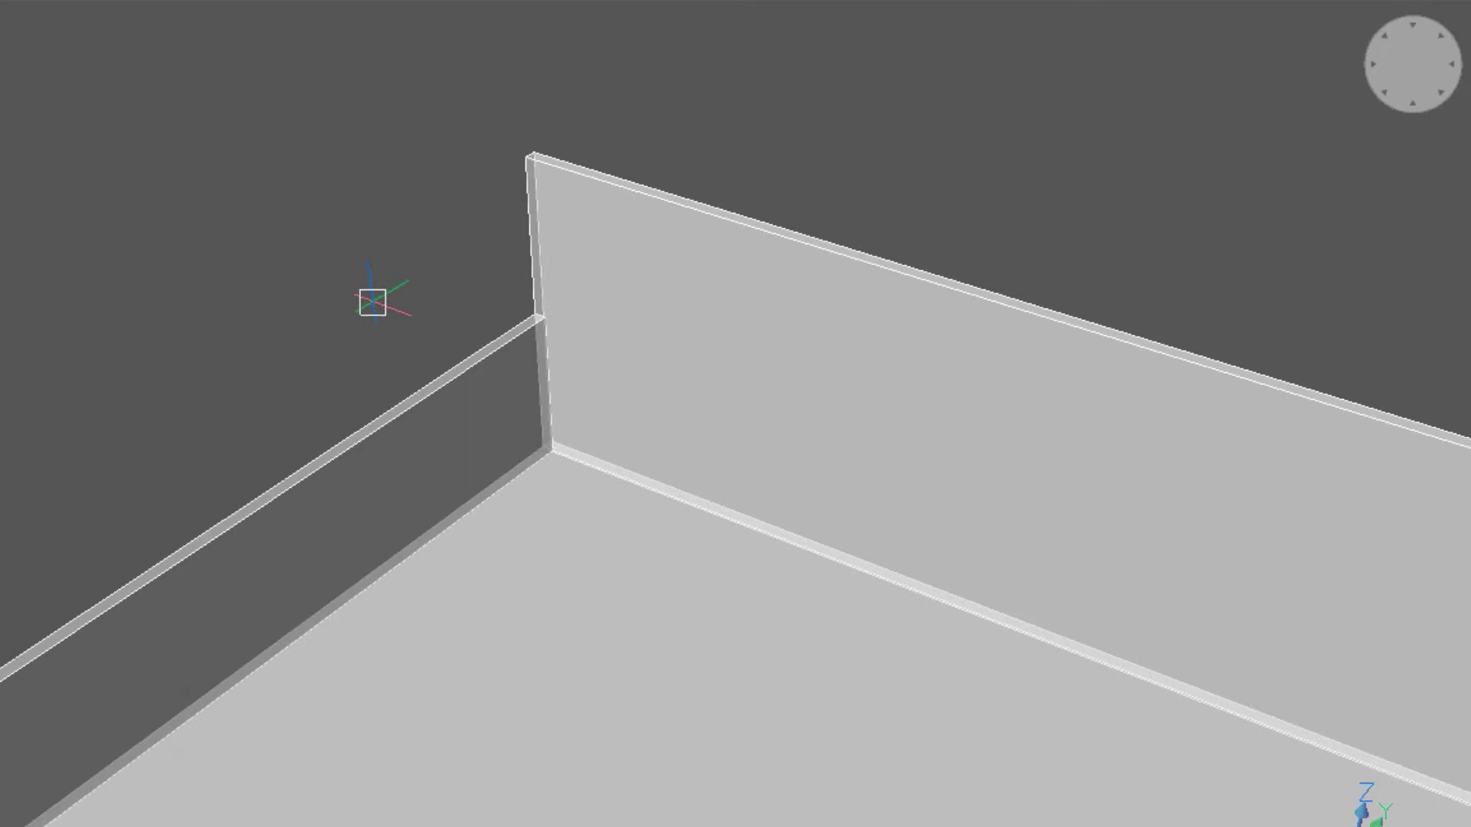
{"action": "mouse_move", "coordinate": [435, 385]}
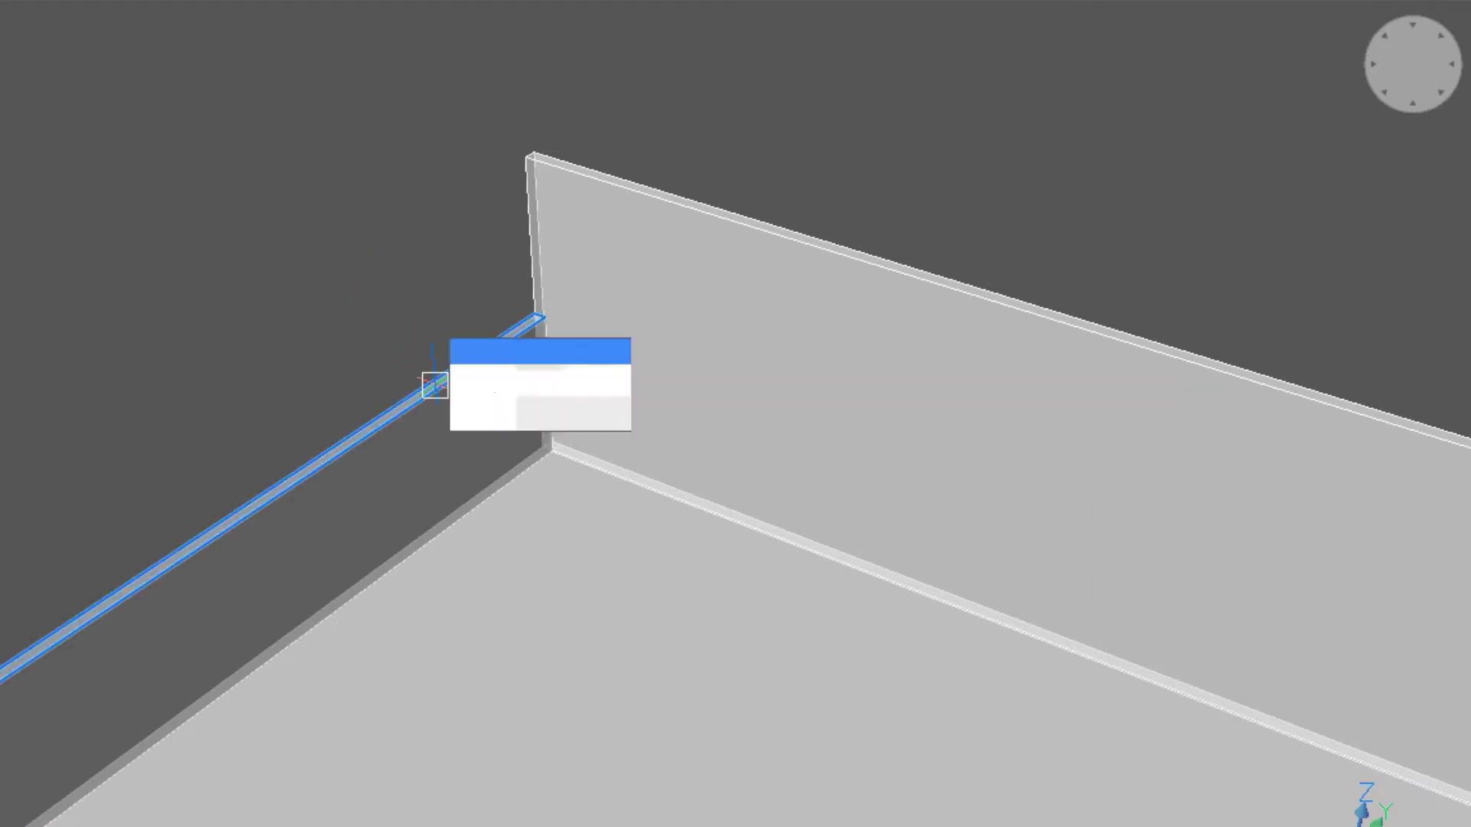
{"action": "left_click", "coordinate": [485, 398]}
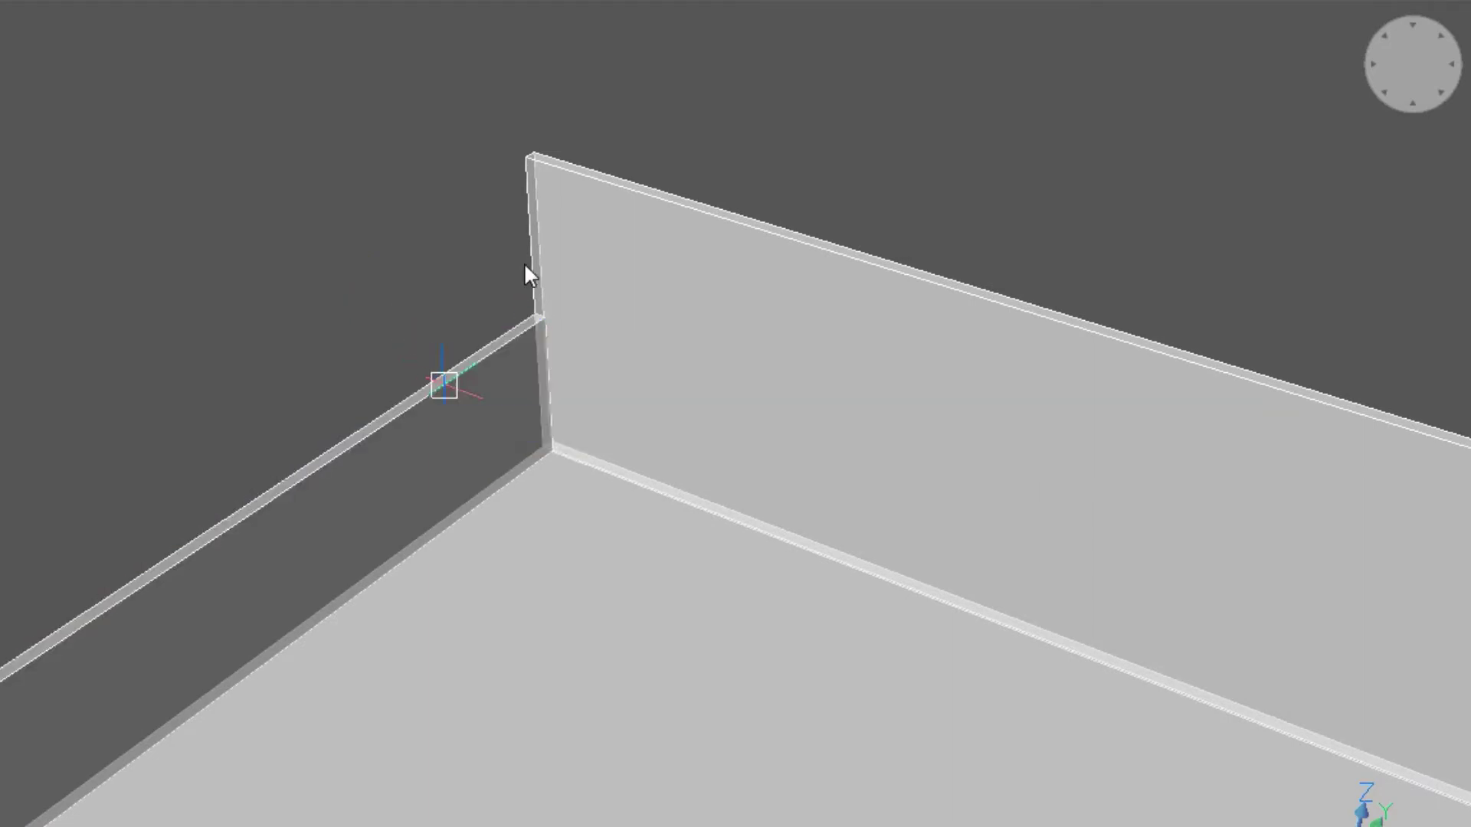
{"action": "left_click", "coordinate": [527, 158]}
Create the upper floor slab by dragging a copy of the ground slab 4000 mm upward.
{"action": "scroll", "coordinate": [991, 166], "scroll_direction": "down", "scroll_amount": 3}
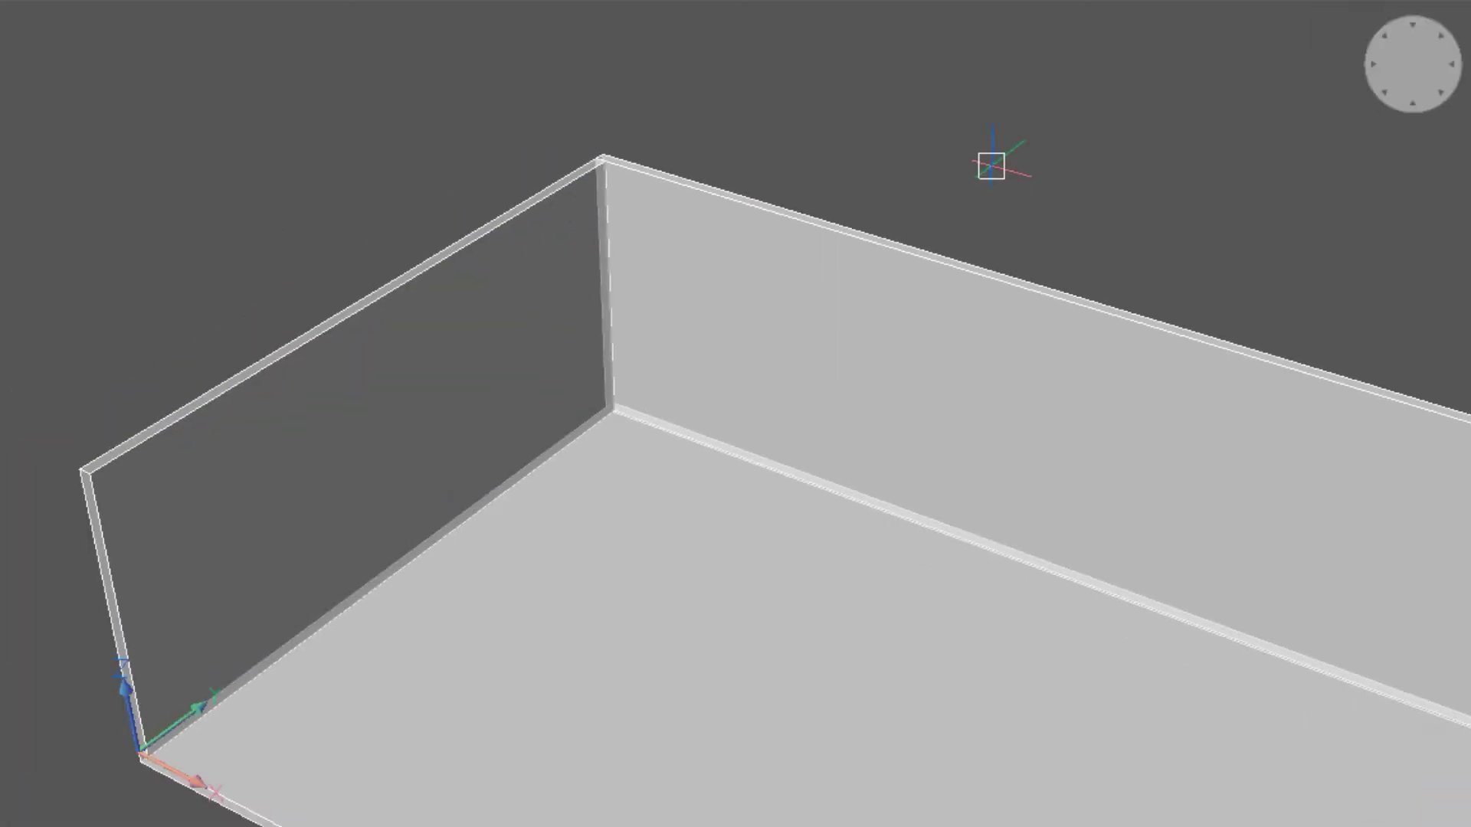
{"action": "scroll", "coordinate": [992, 166], "scroll_direction": "down", "scroll_amount": 2}
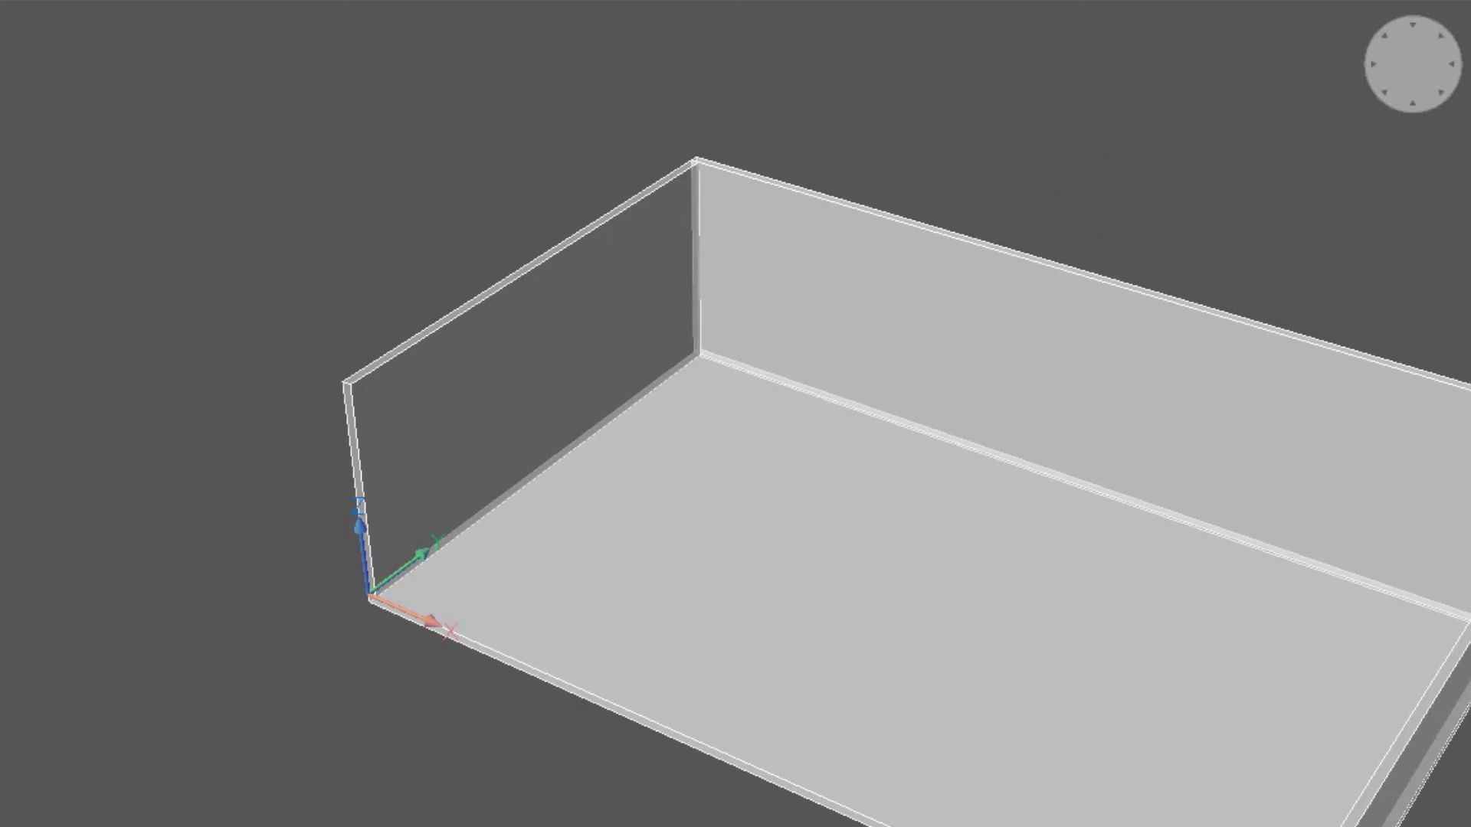
{"action": "scroll", "coordinate": [962, 230], "scroll_direction": "down", "scroll_amount": 4}
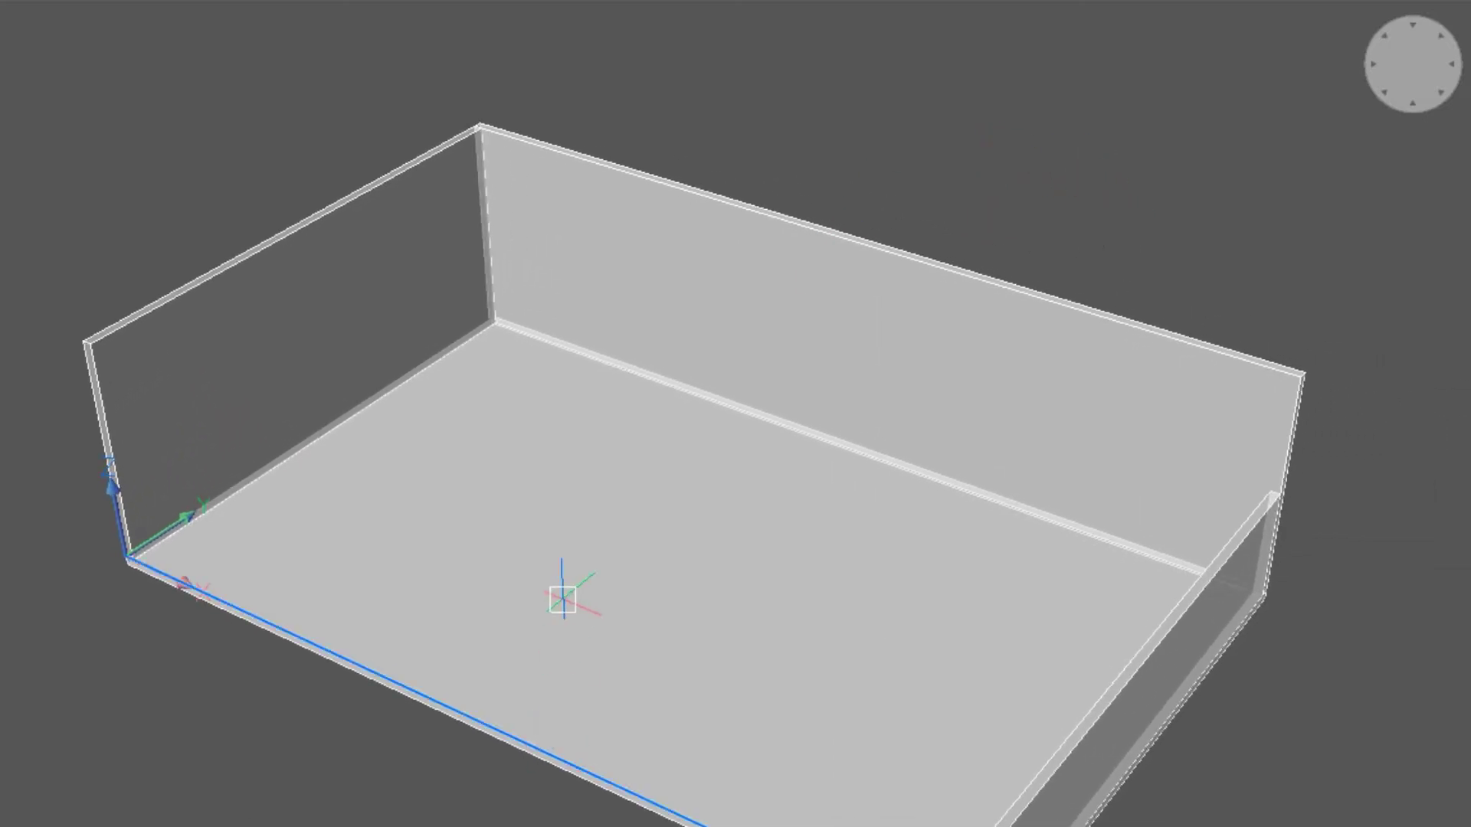
{"action": "mouse_move", "coordinate": [617, 613]}
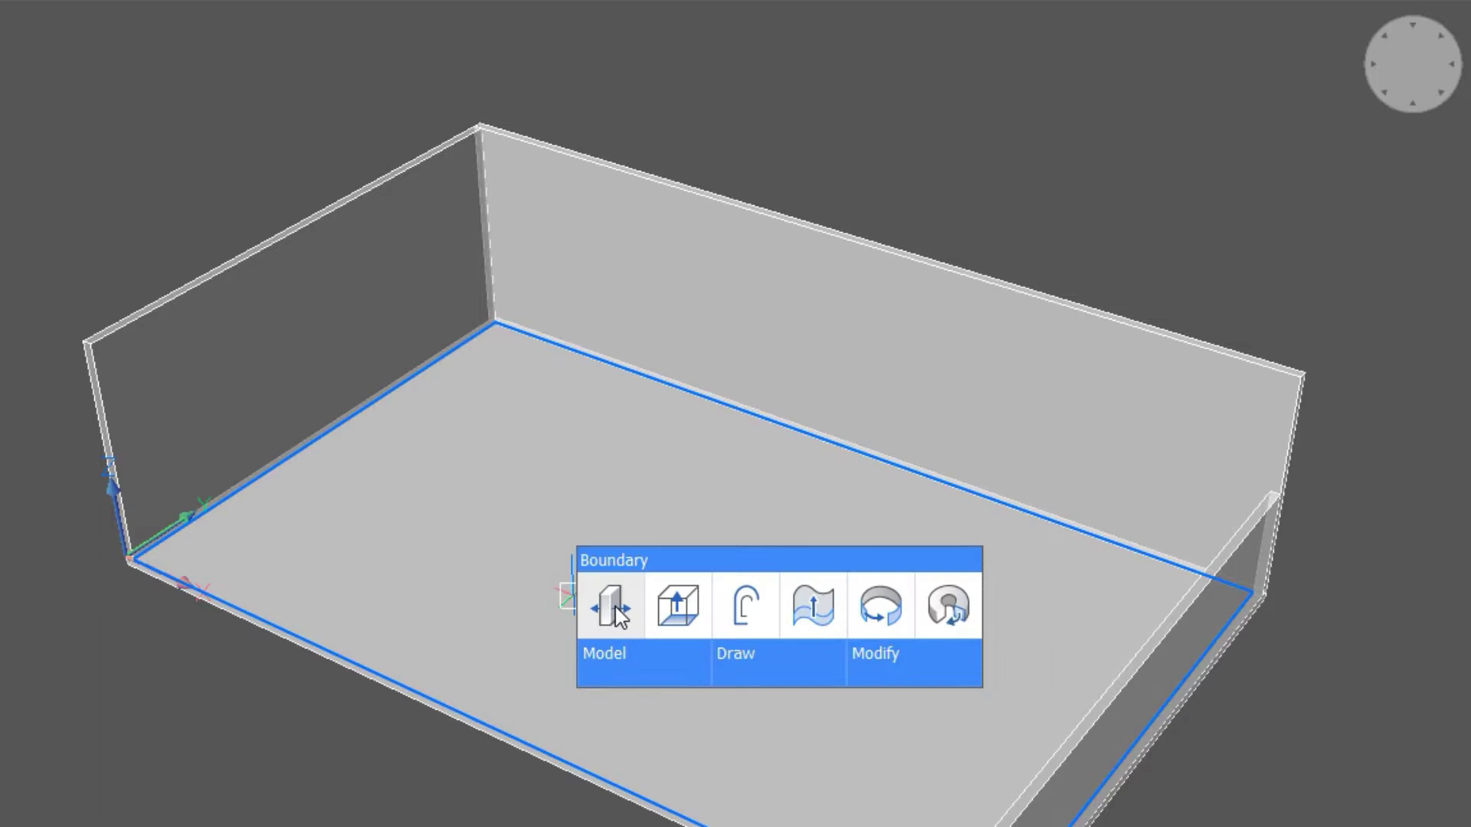
{"action": "left_click", "coordinate": [684, 536]}
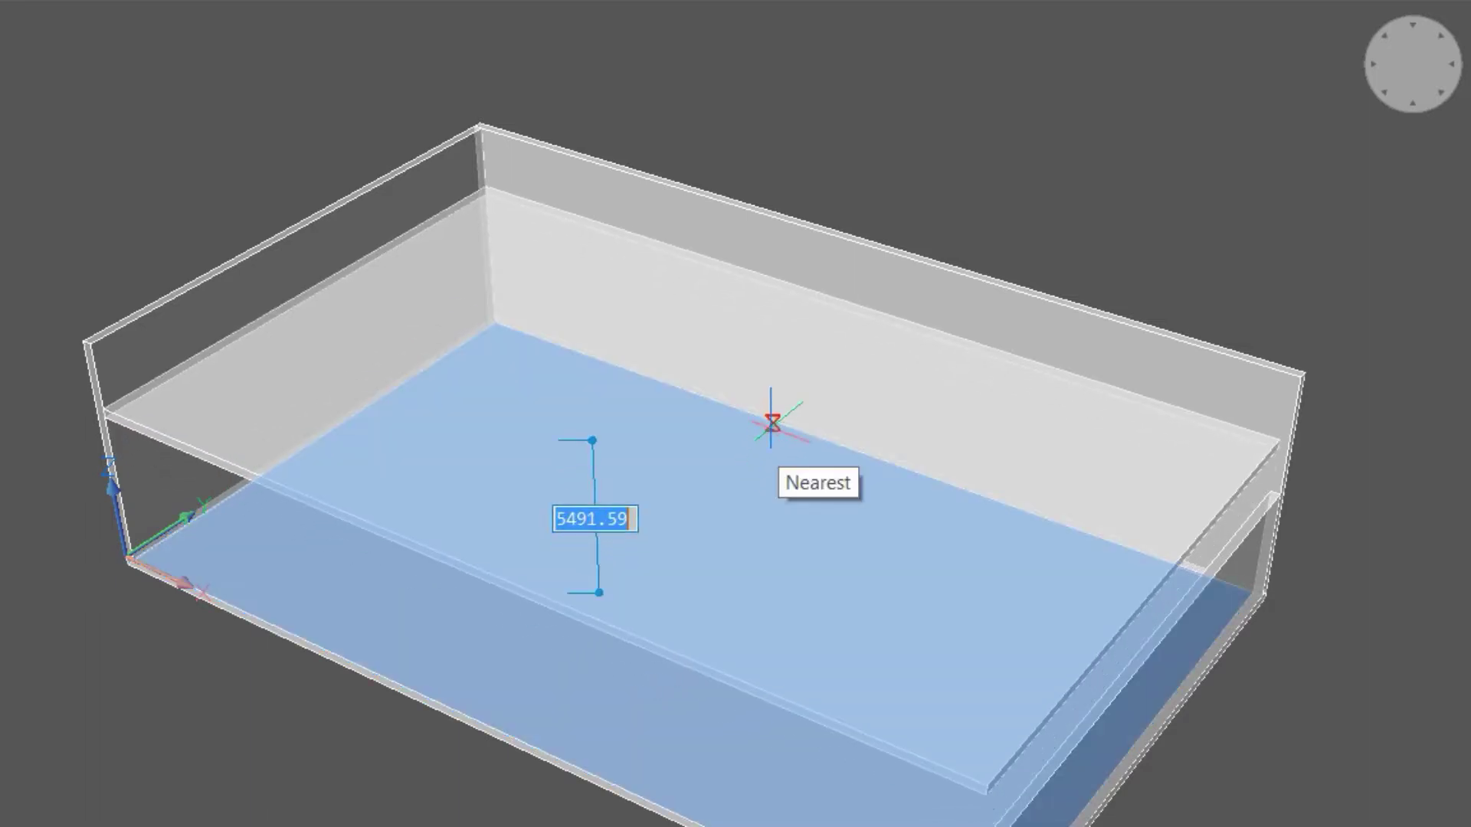
{"action": "type", "text": "4000"}
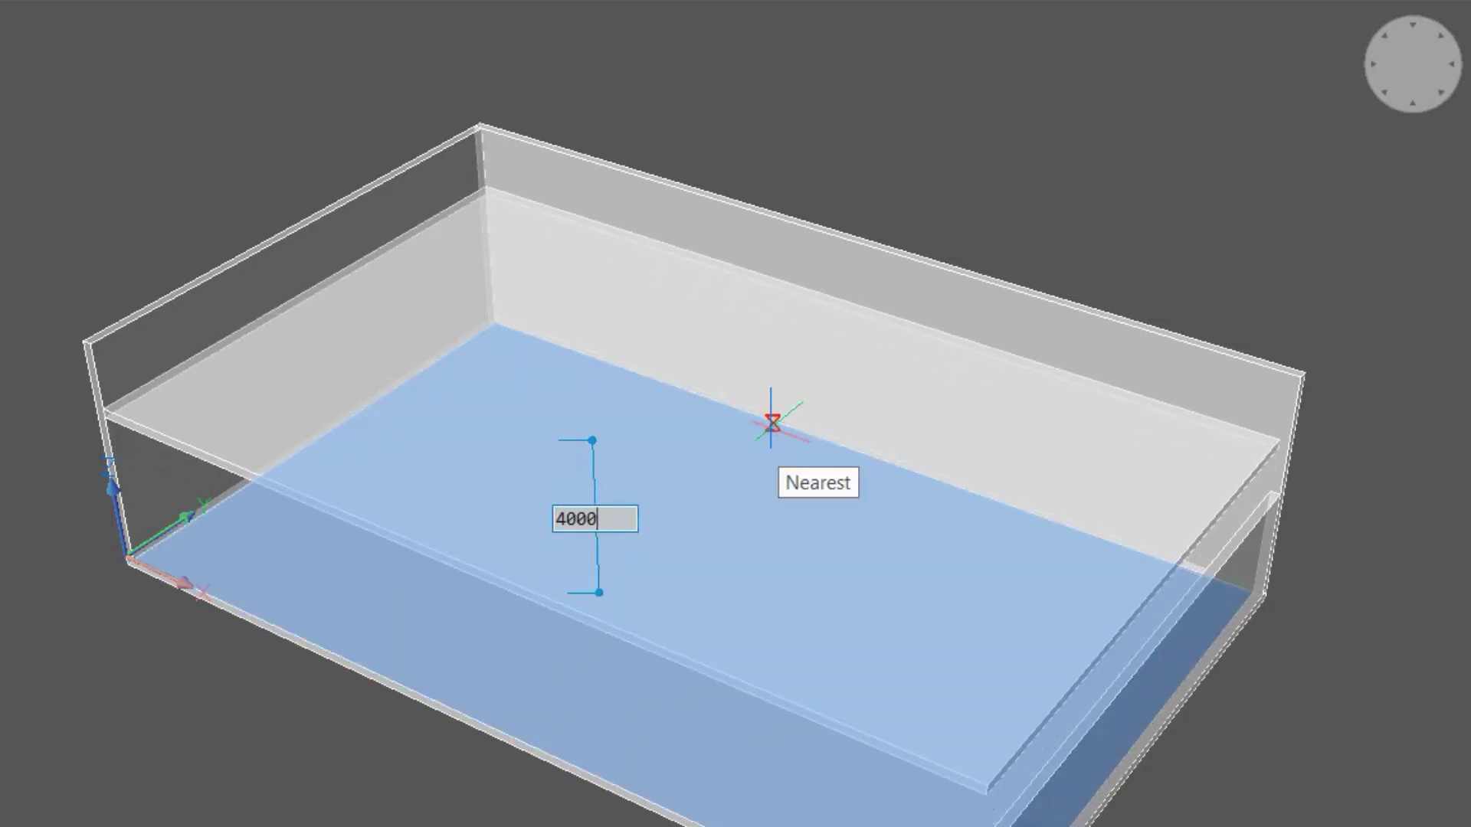
{"action": "key", "text": "Return"}
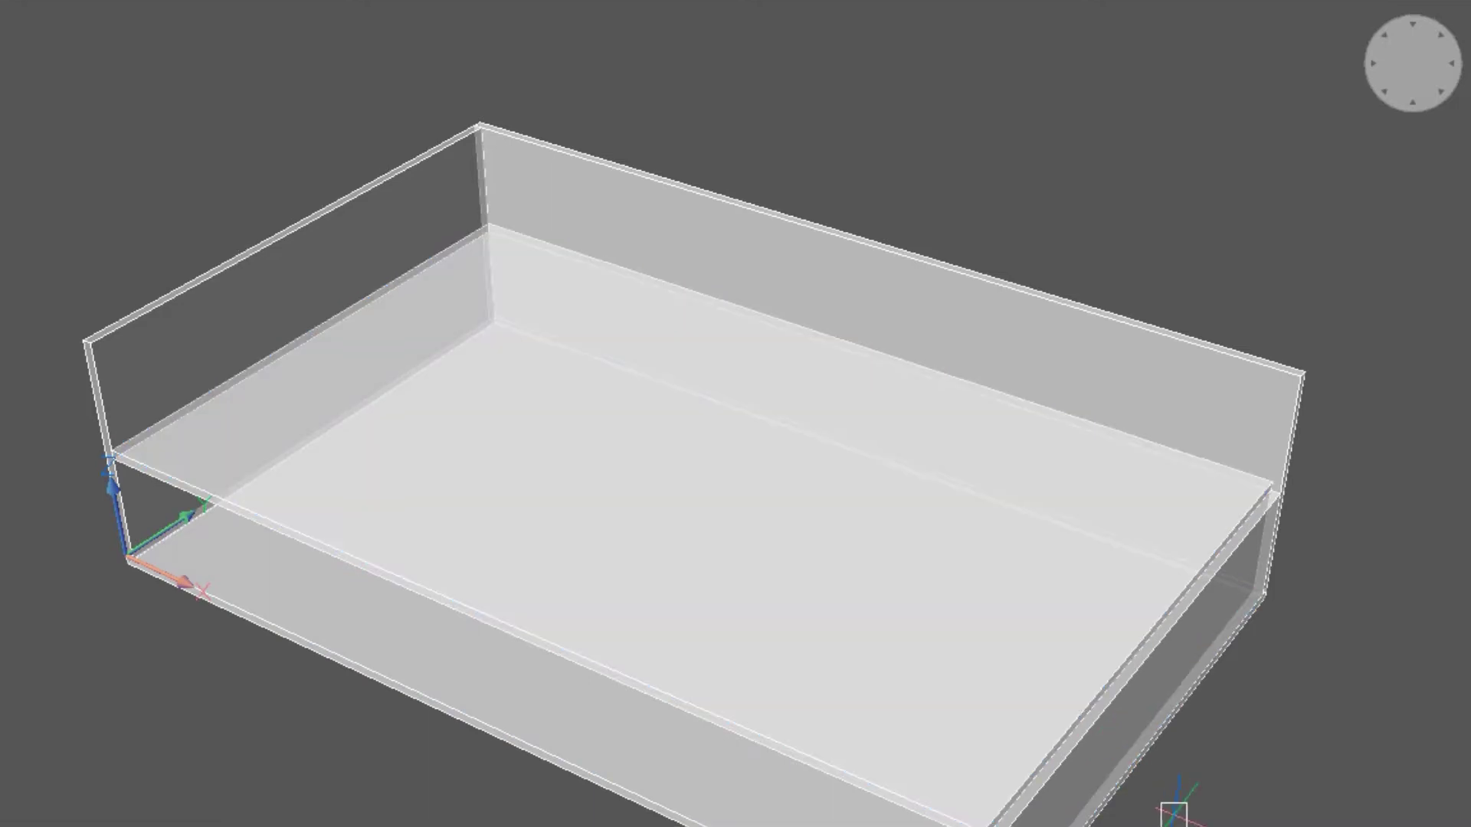
Draw a guide line on the upper slab, offset 6000 mm inward from its rear long edge.
{"action": "scroll", "coordinate": [1173, 785], "scroll_direction": "up", "scroll_amount": 3}
{"action": "scroll", "coordinate": [1173, 785], "scroll_direction": "up", "scroll_amount": 1}
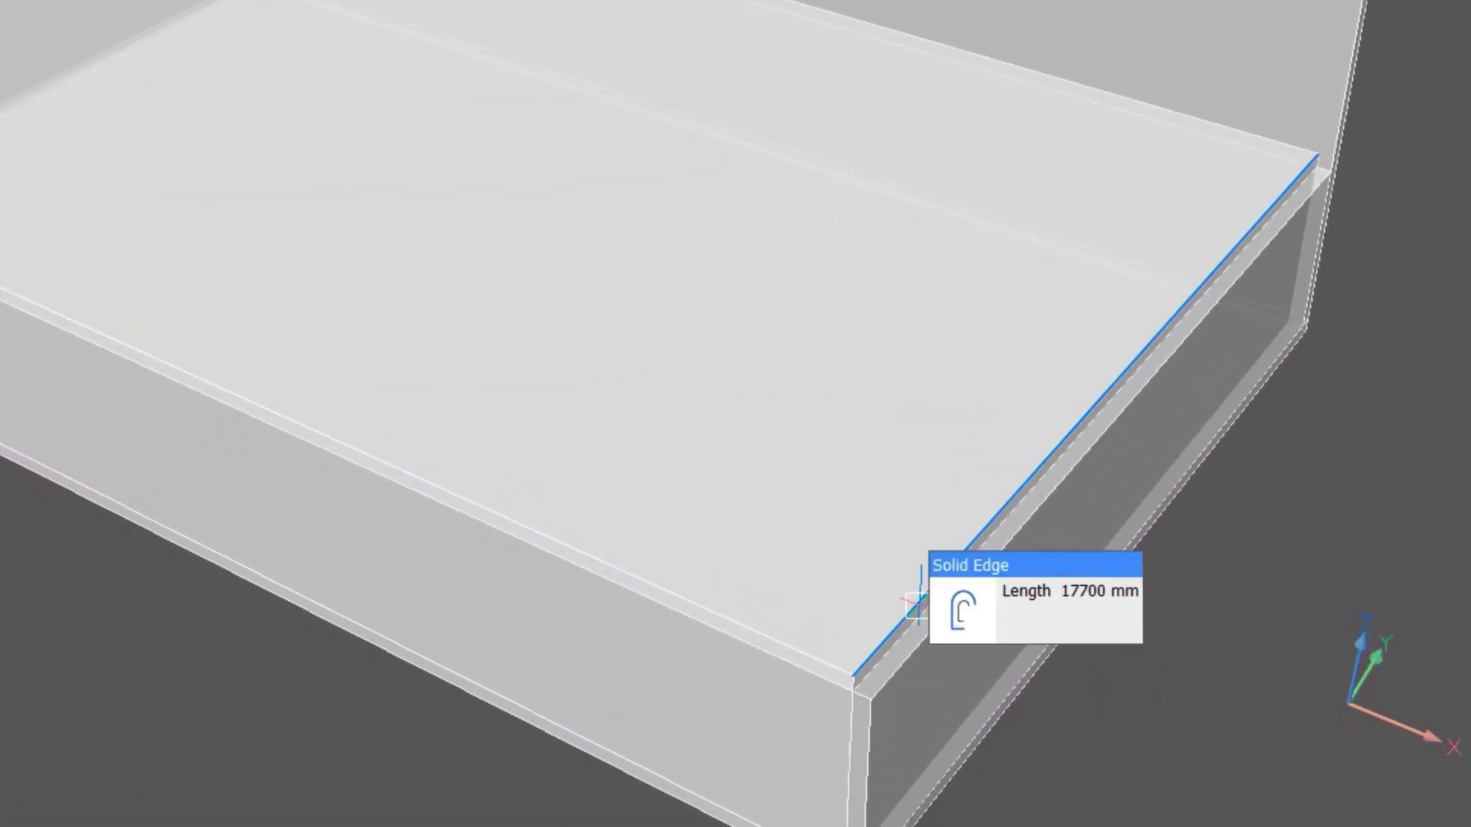
{"action": "mouse_move", "coordinate": [982, 749]}
{"action": "left_click", "coordinate": [963, 619]}
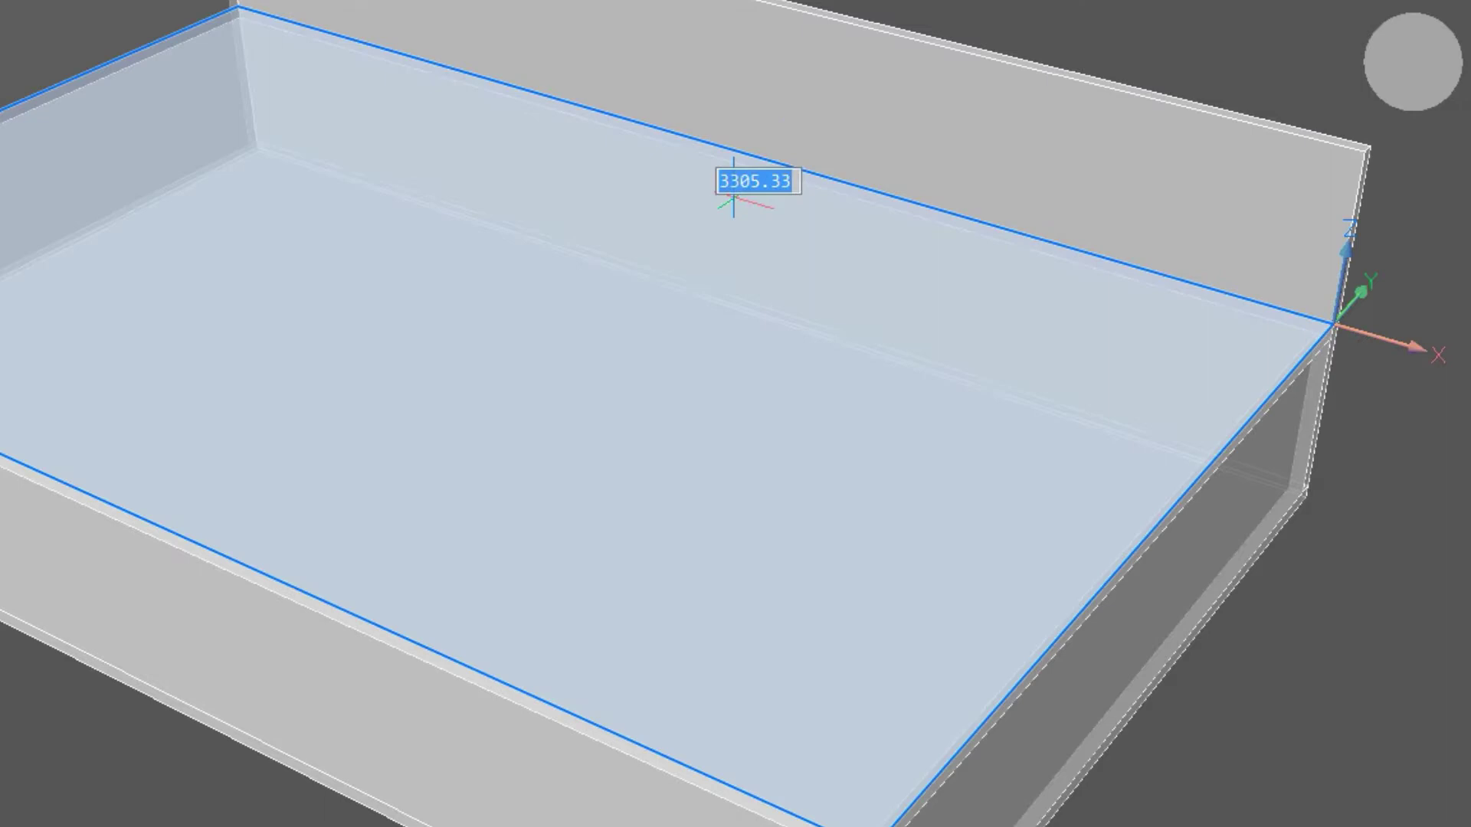
{"action": "type", "text": "6000"}
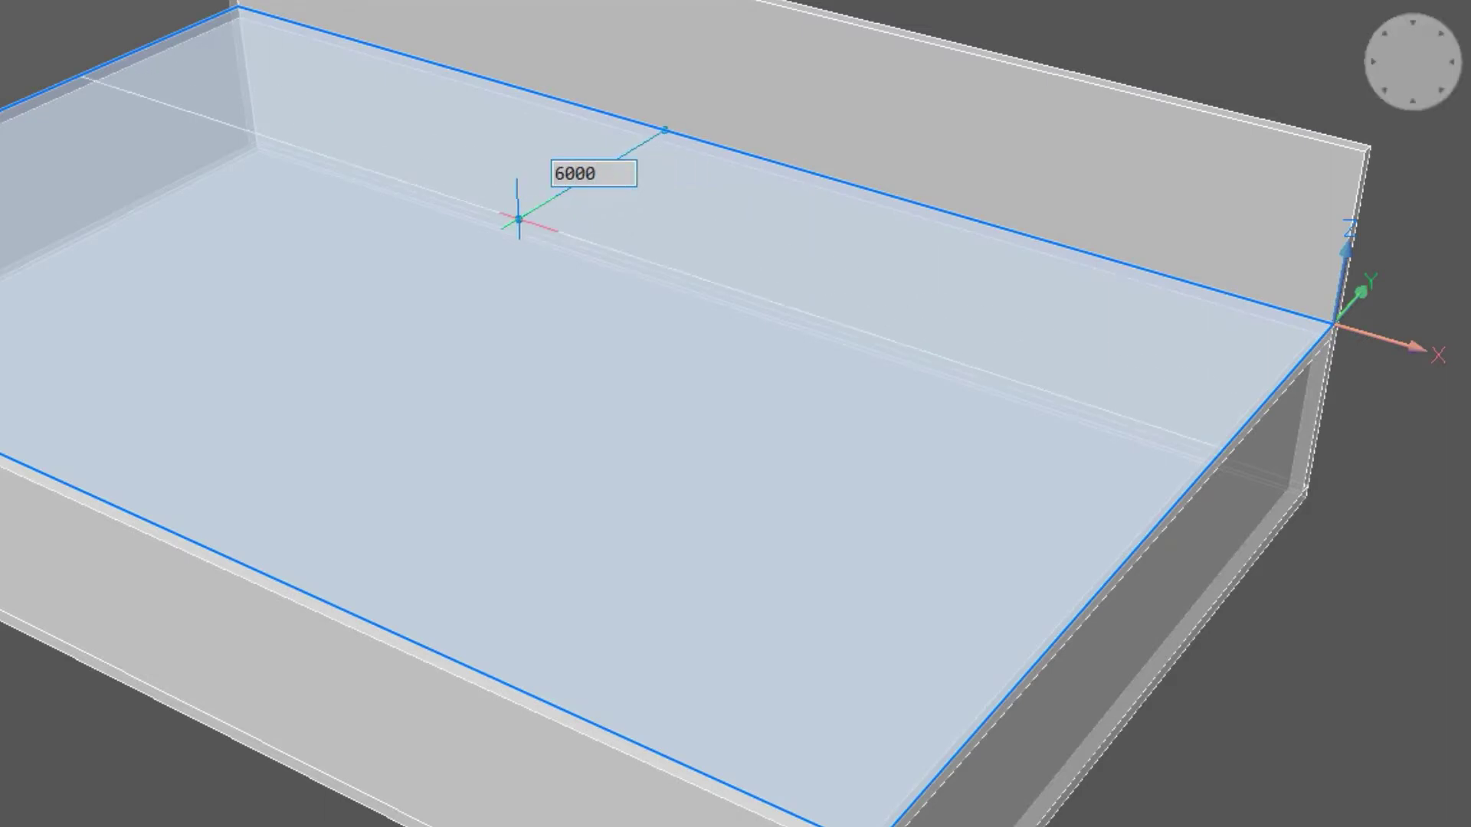
{"action": "key", "text": "Return"}
Draw a second guide line on the upper slab, offset inward from the short edge at the origin side.
{"action": "mouse_move", "coordinate": [142, 90]}
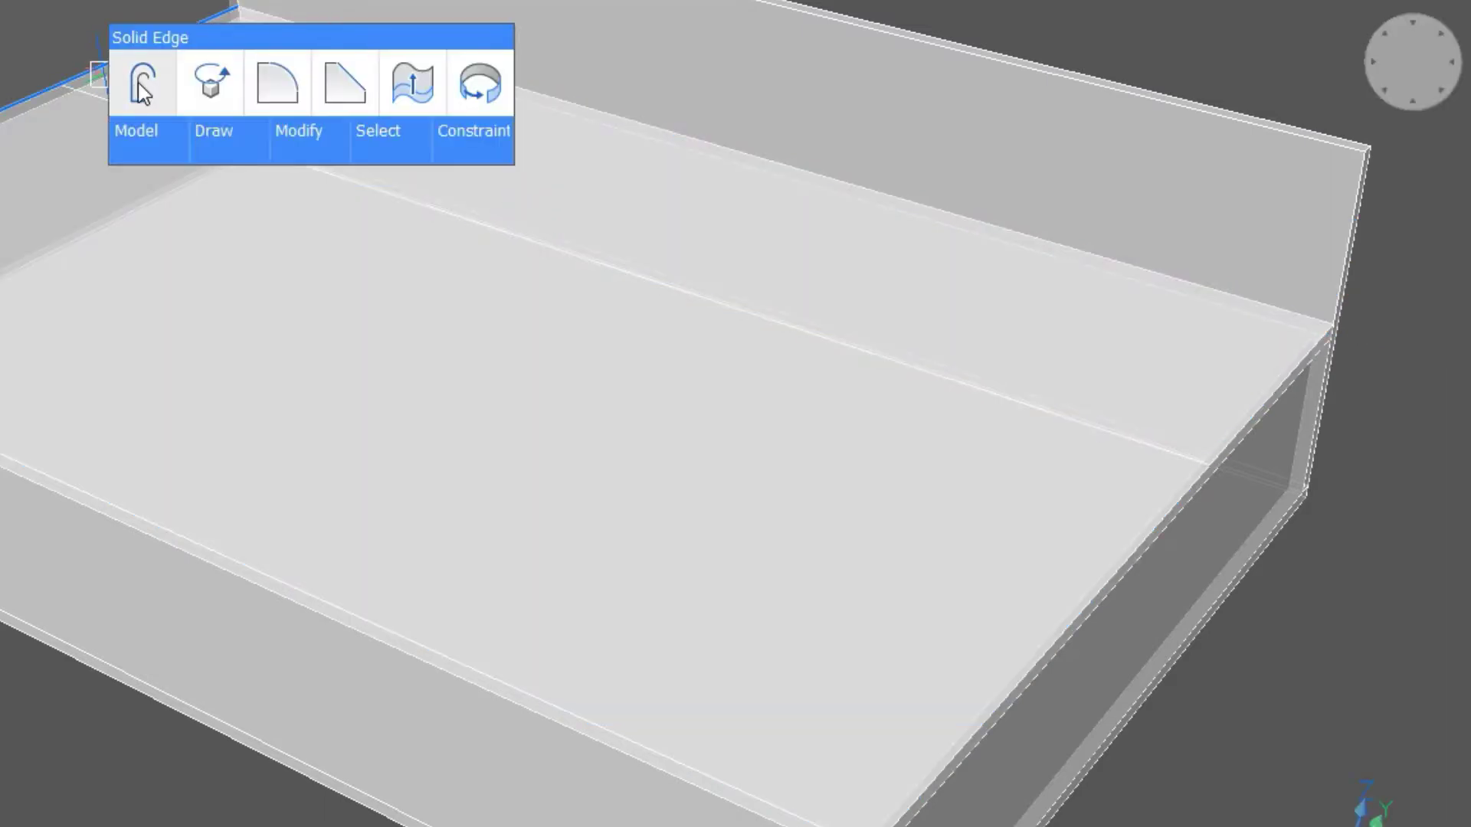
{"action": "left_click", "coordinate": [196, 133]}
{"action": "type", "text": "6000"}
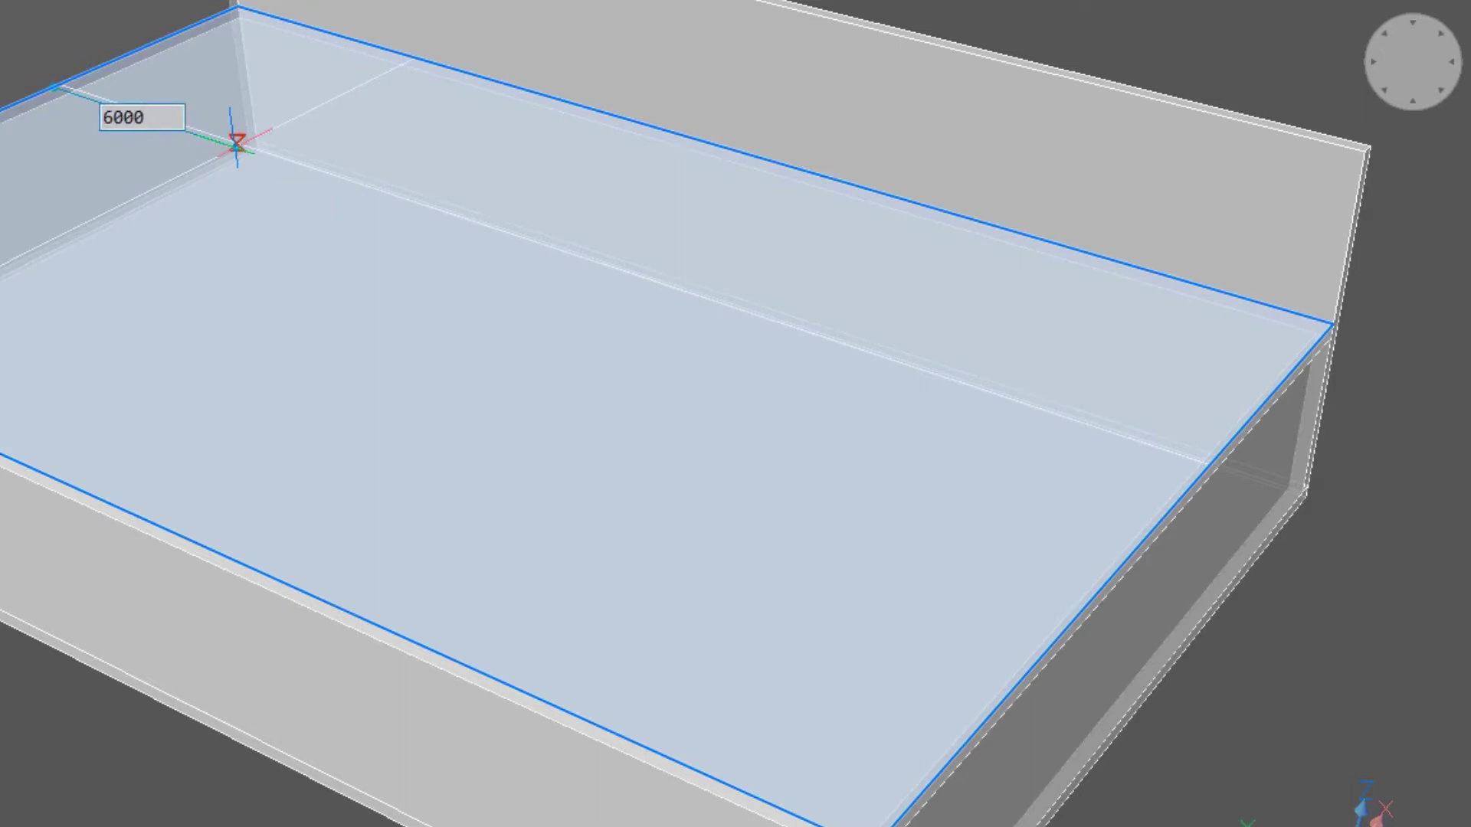
{"action": "key", "text": "Return"}
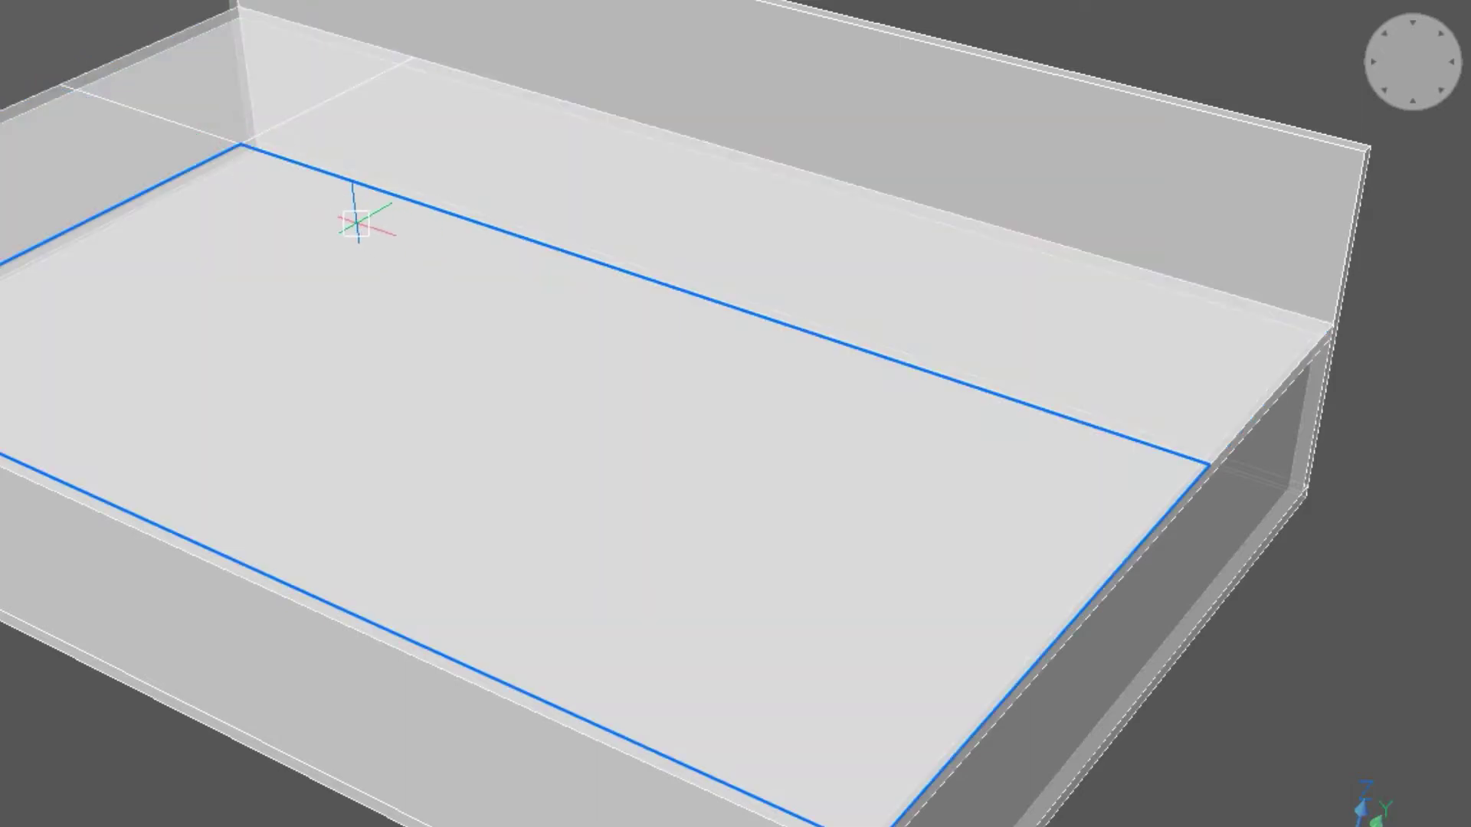
Model a 400 by 250 mm column, 3700 mm high, on the upper slab starting at the intersection of the guide lines.
{"action": "middle_click_drag", "start_coordinate": [312, 223], "coordinate": [499, 538], "text": "shift"}
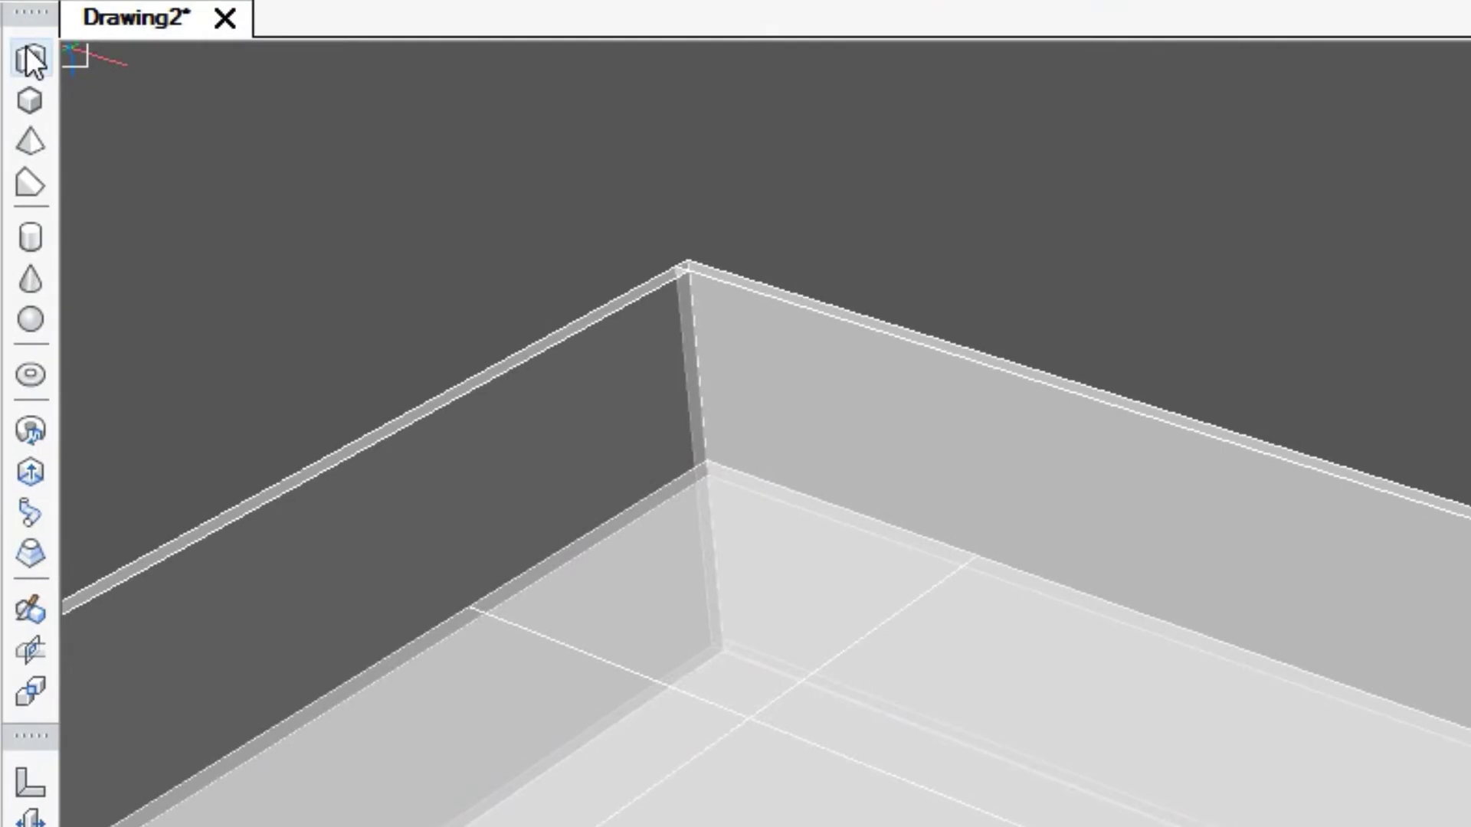
{"action": "left_click", "coordinate": [26, 49]}
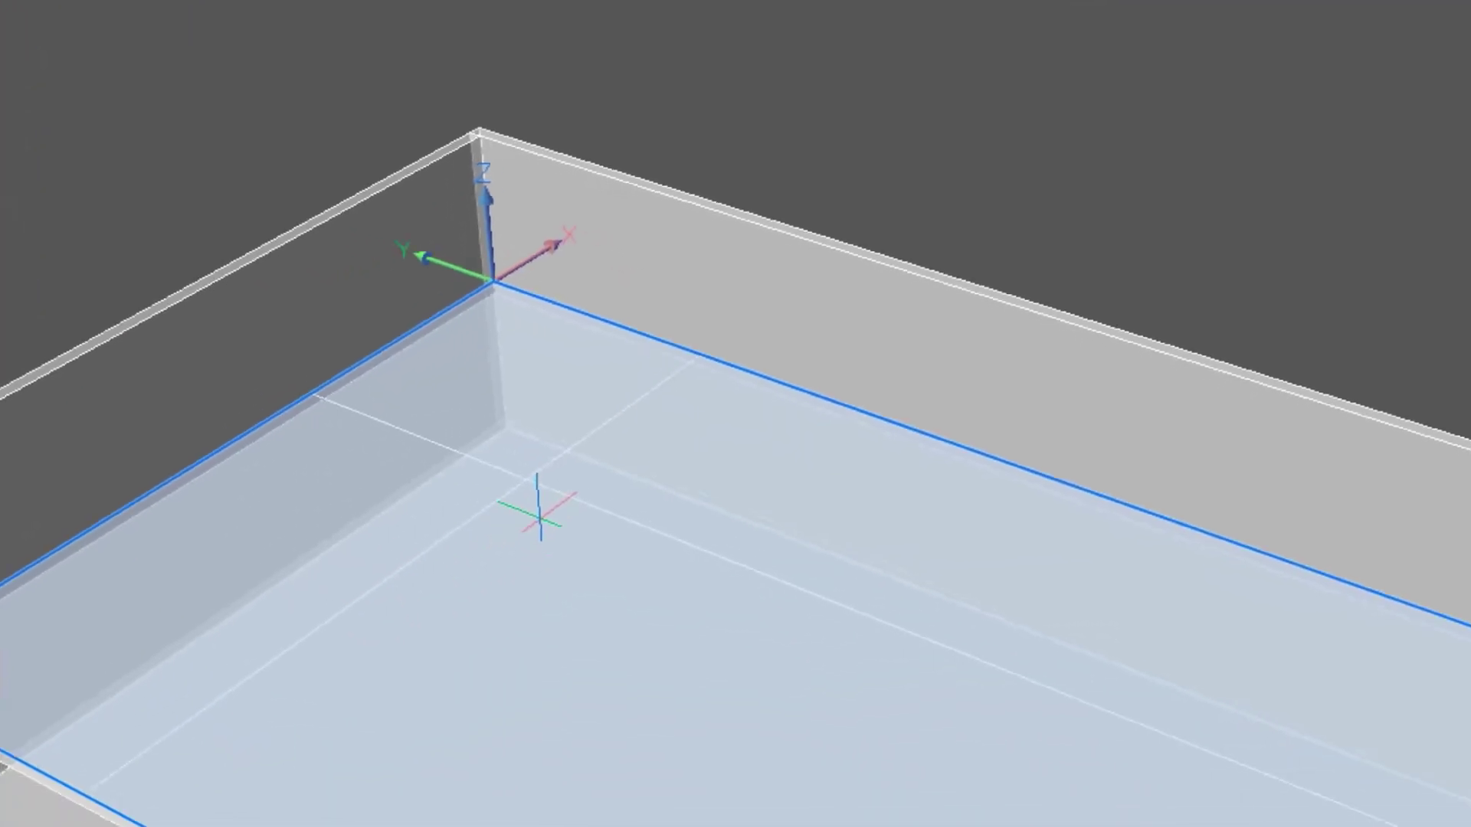
{"action": "left_click", "coordinate": [508, 460]}
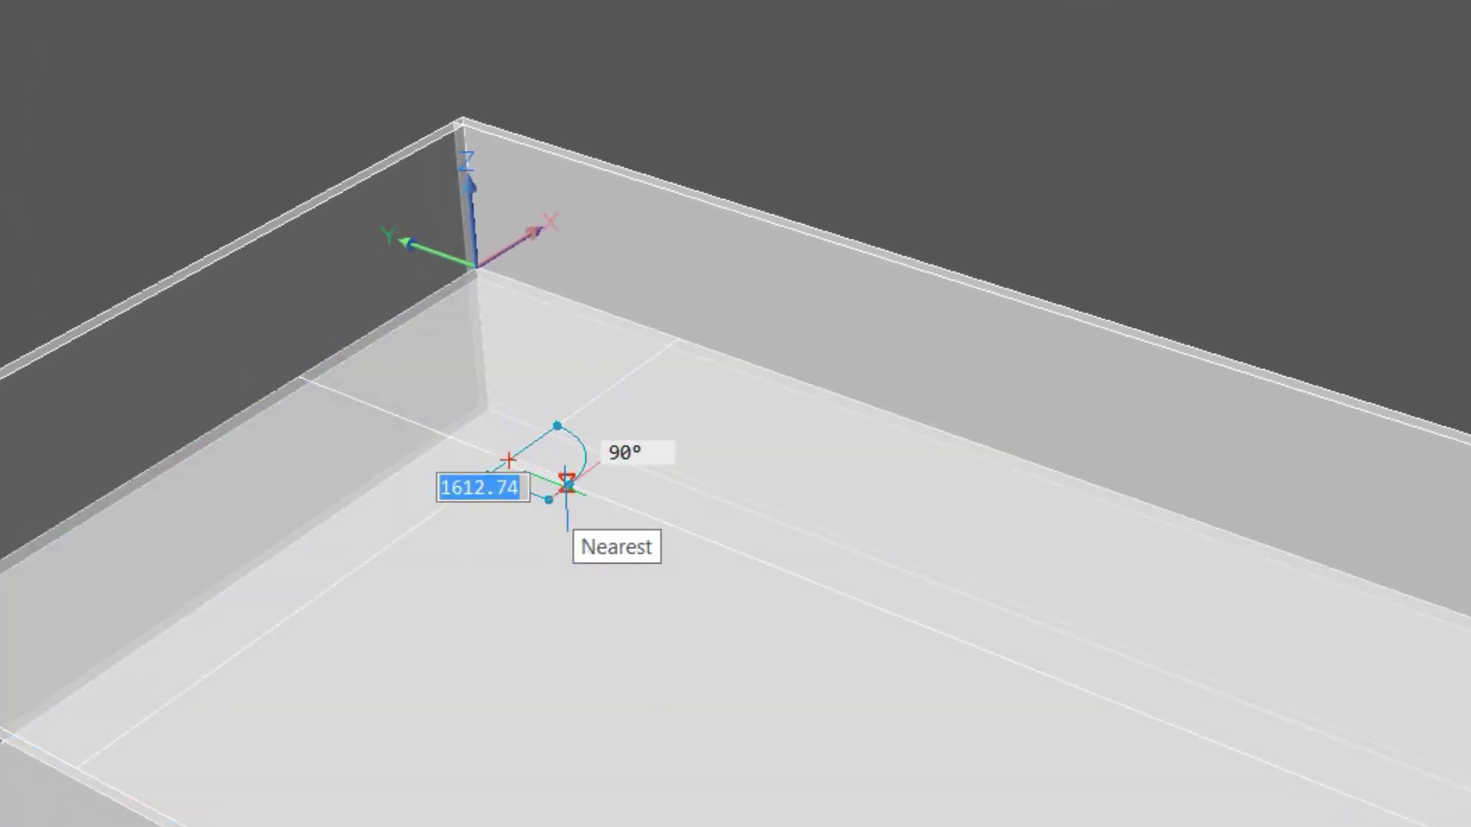
{"action": "type", "text": "400"}
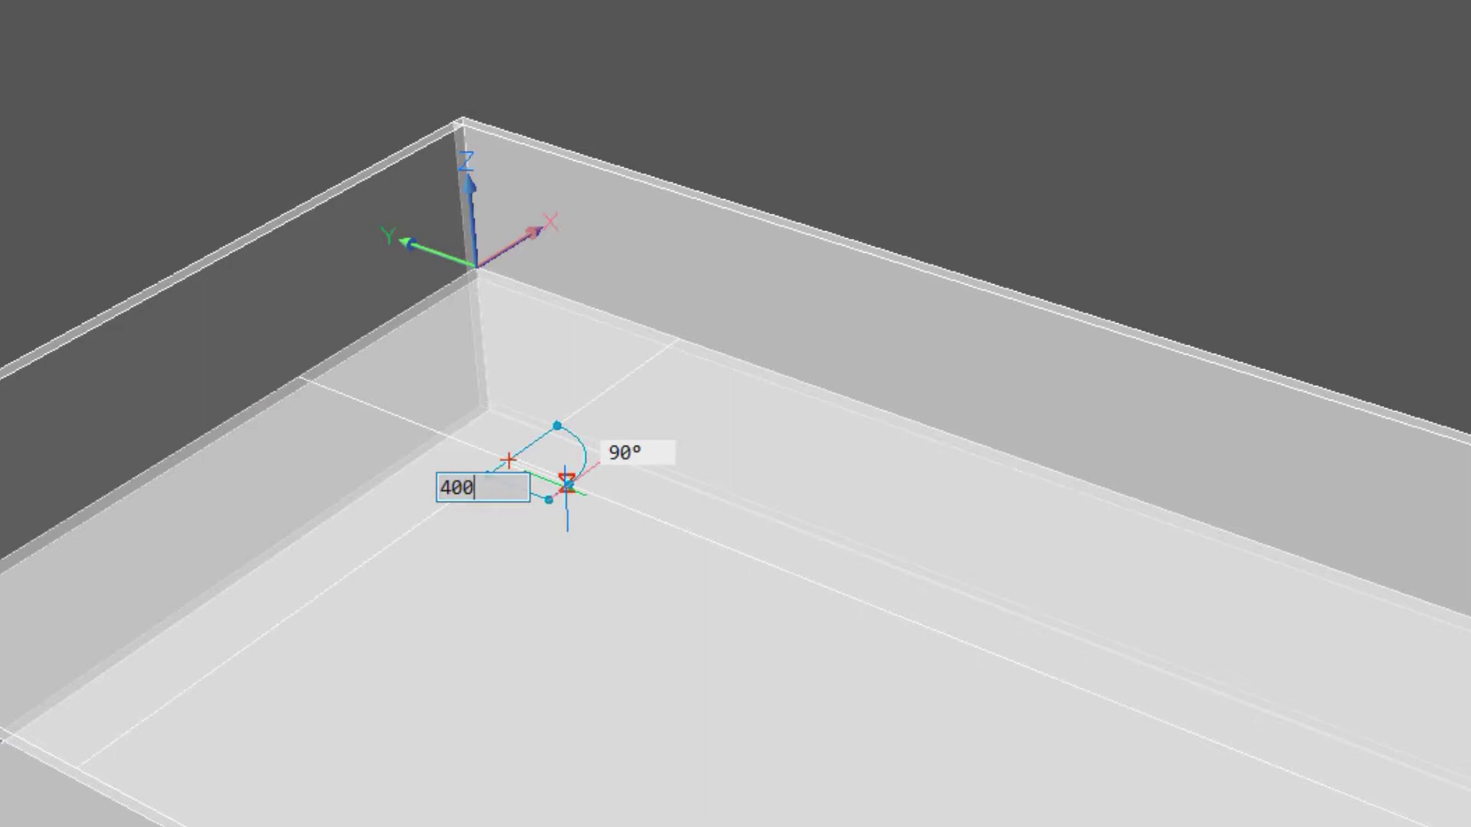
{"action": "key", "text": "Return"}
{"action": "type", "text": "250"}
{"action": "key", "text": "Return"}
{"action": "type", "text": "3"}
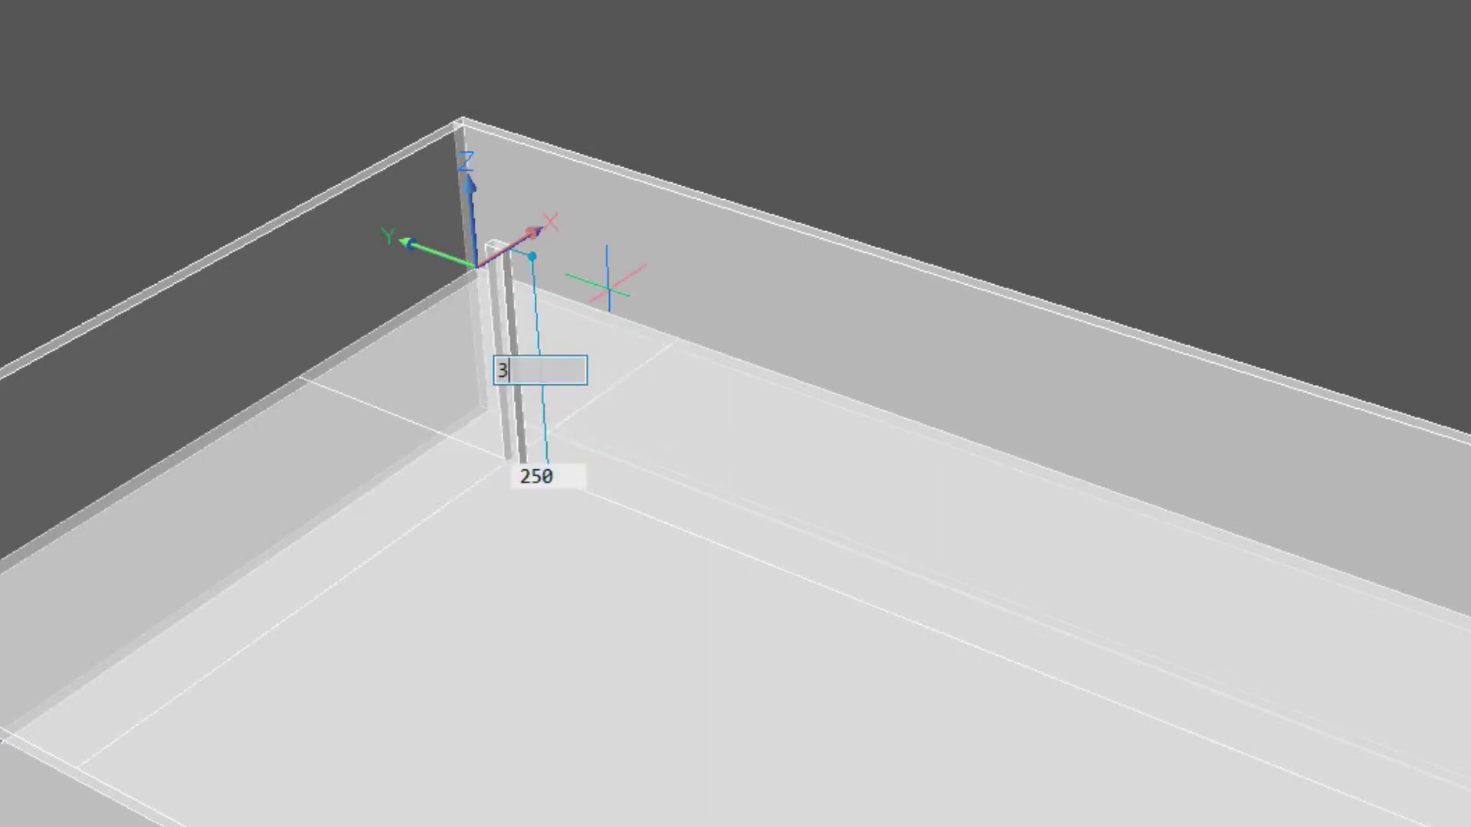
{"action": "type", "text": "700"}
{"action": "key", "text": "Return"}
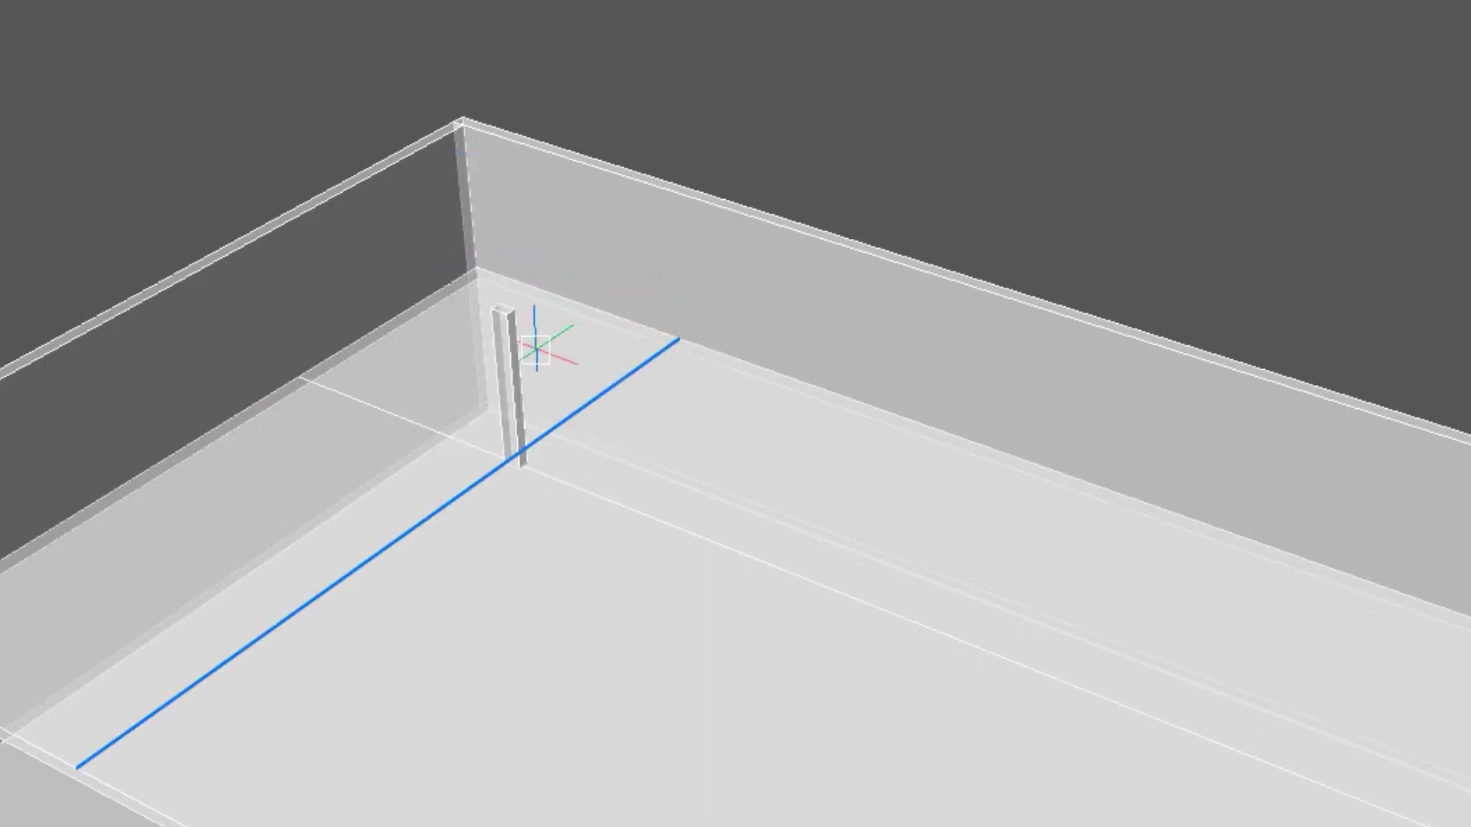
Move the column 200 mm from its base endpoint to centre it on the guide line.
{"action": "left_click", "coordinate": [512, 360]}
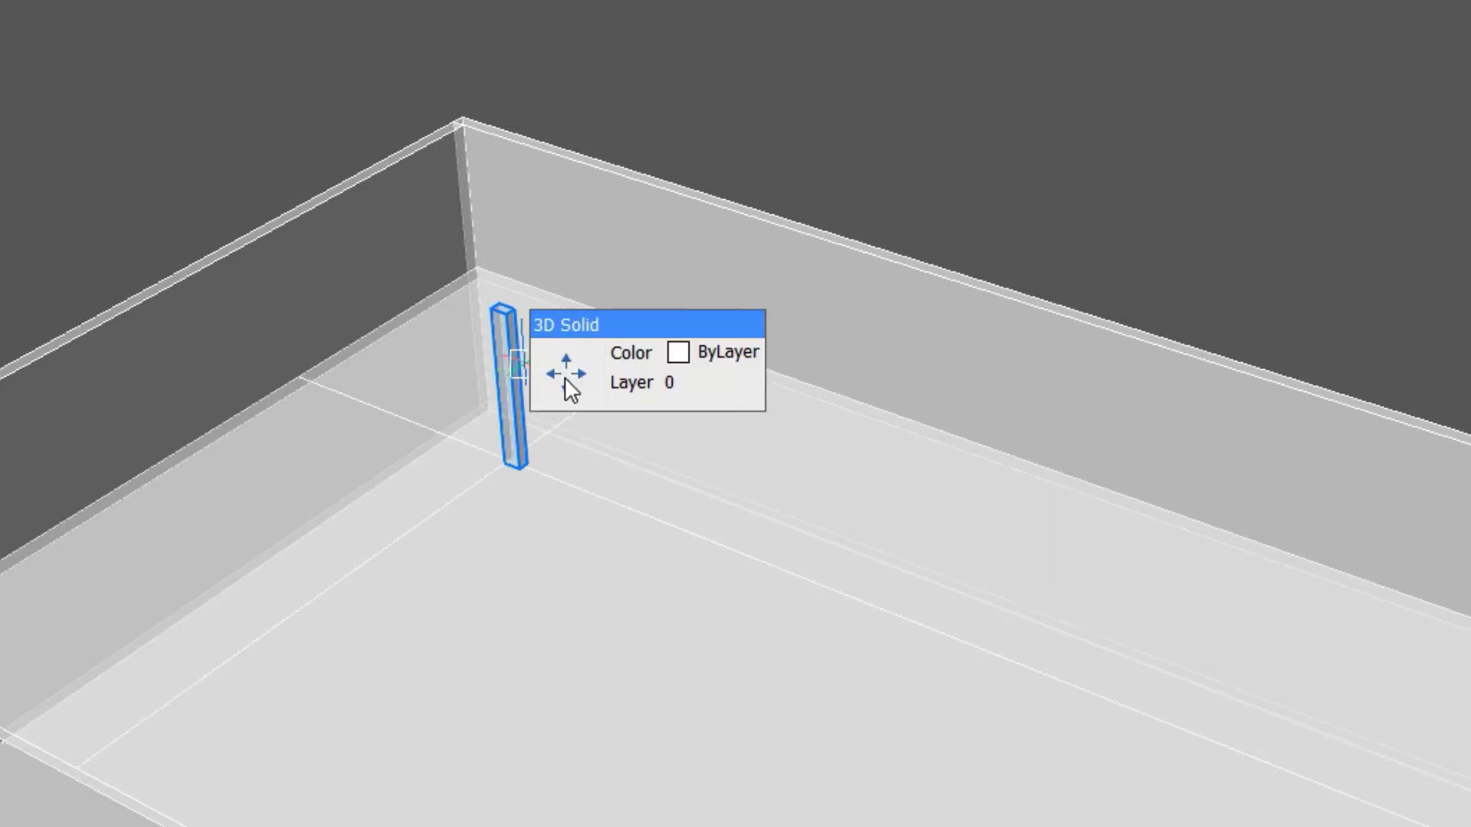
{"action": "left_click", "coordinate": [517, 469]}
{"action": "left_click", "coordinate": [507, 464]}
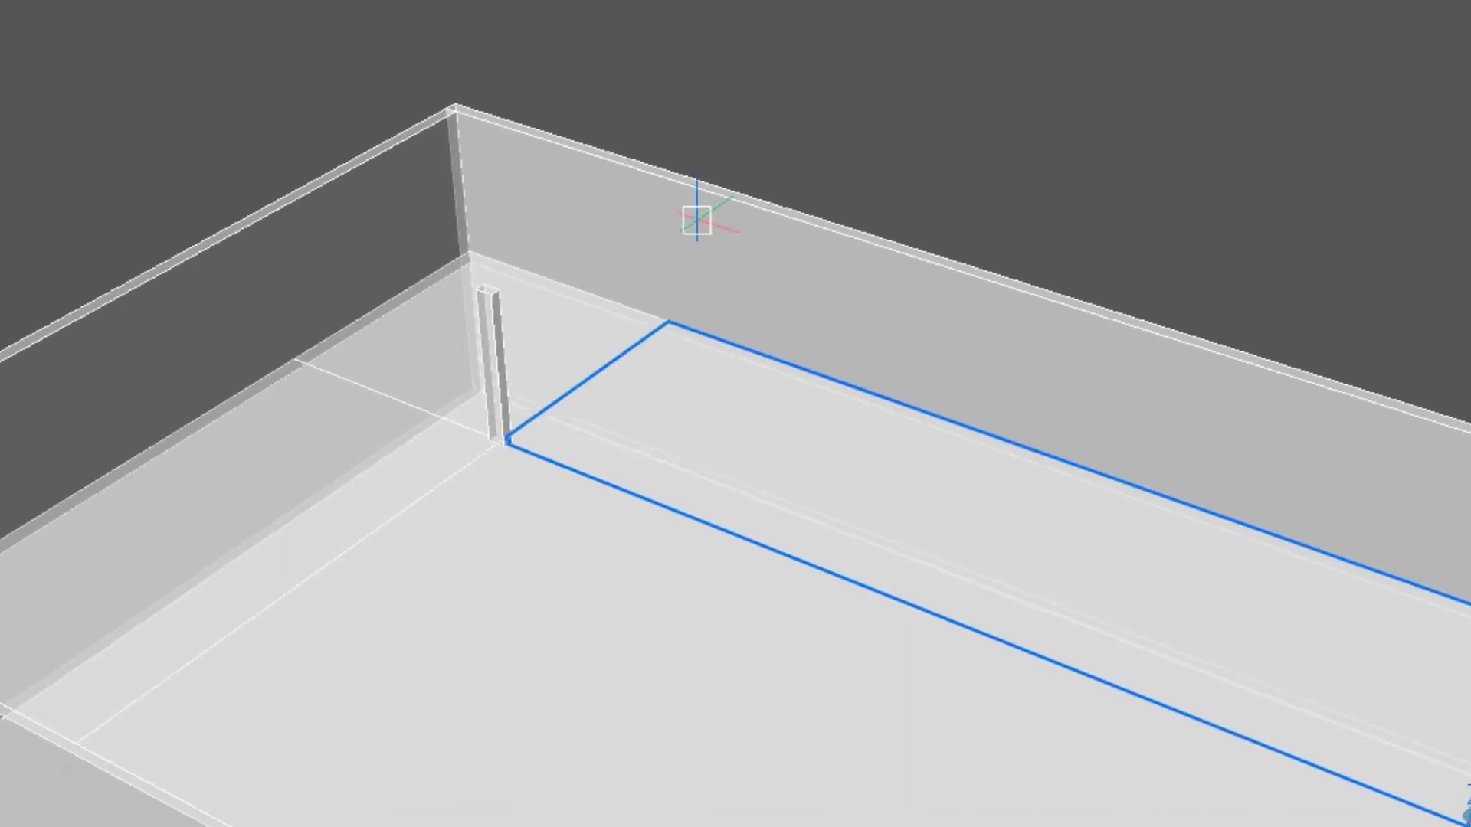
Set up a rectangular 3D array of the column with 2 rows, 3 columns and 2 levels.
{"action": "type", "text": "3d"}
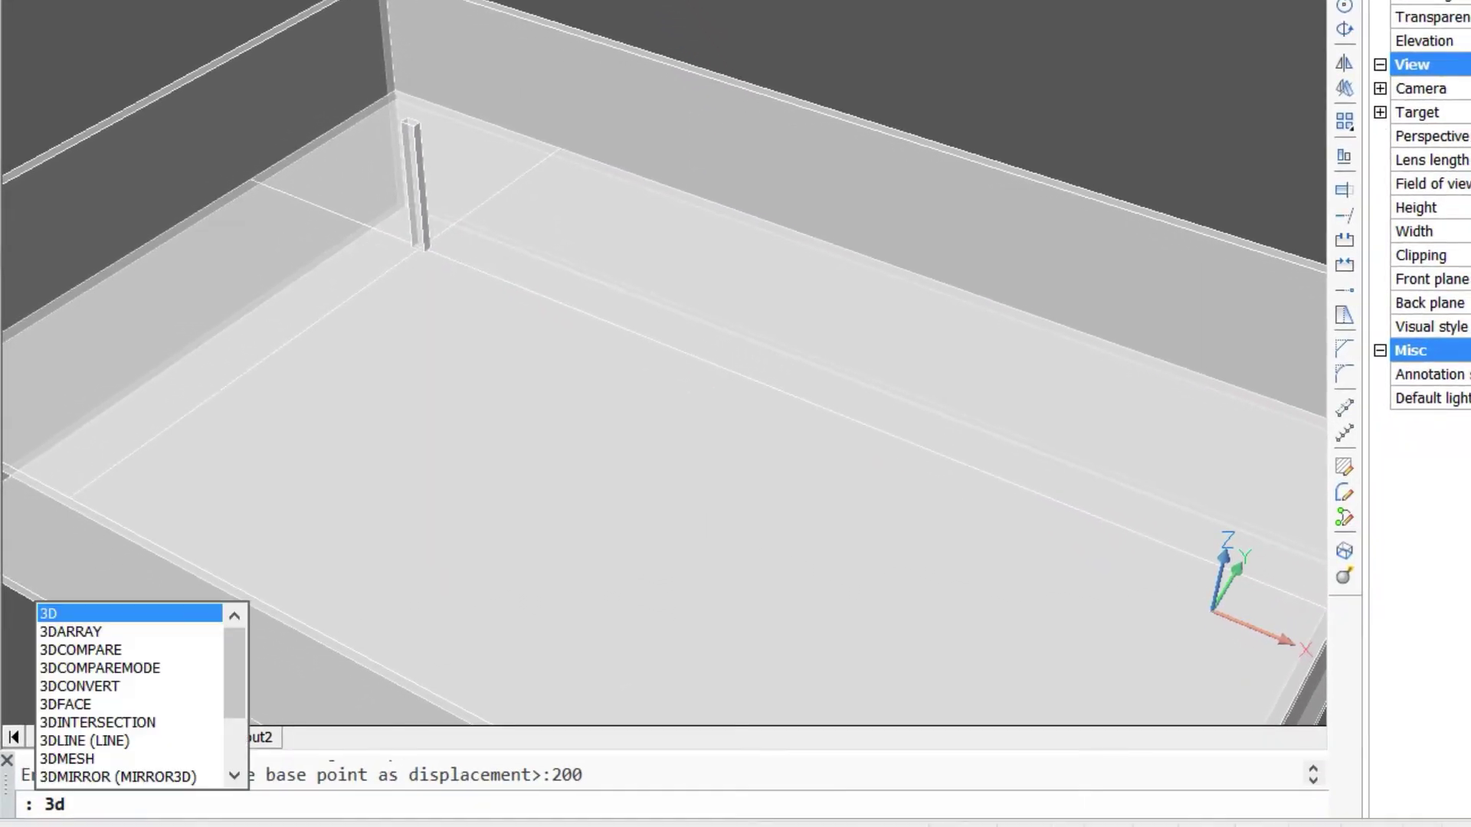
{"action": "type", "text": "array"}
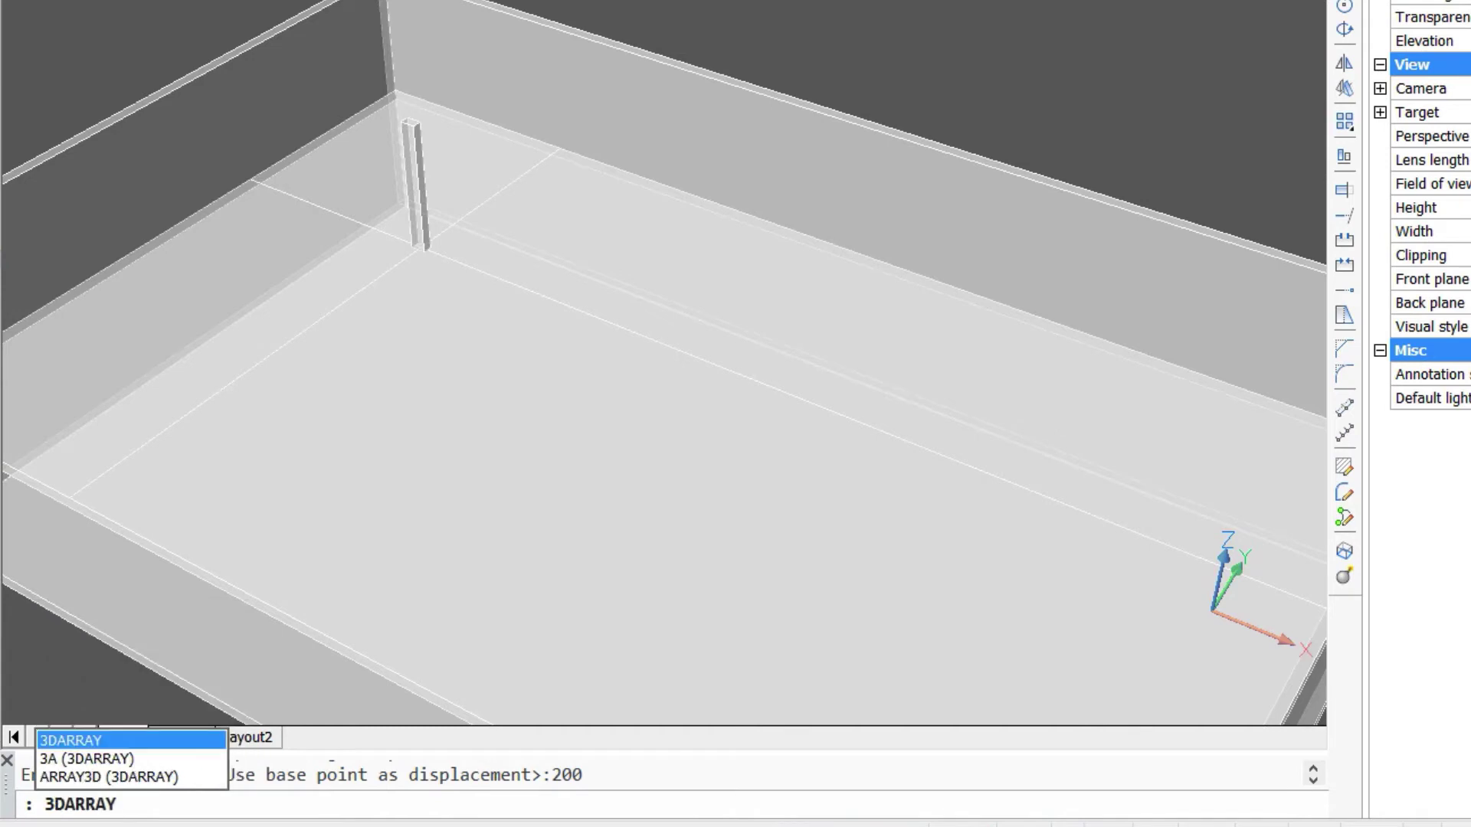
{"action": "key", "text": "Return"}
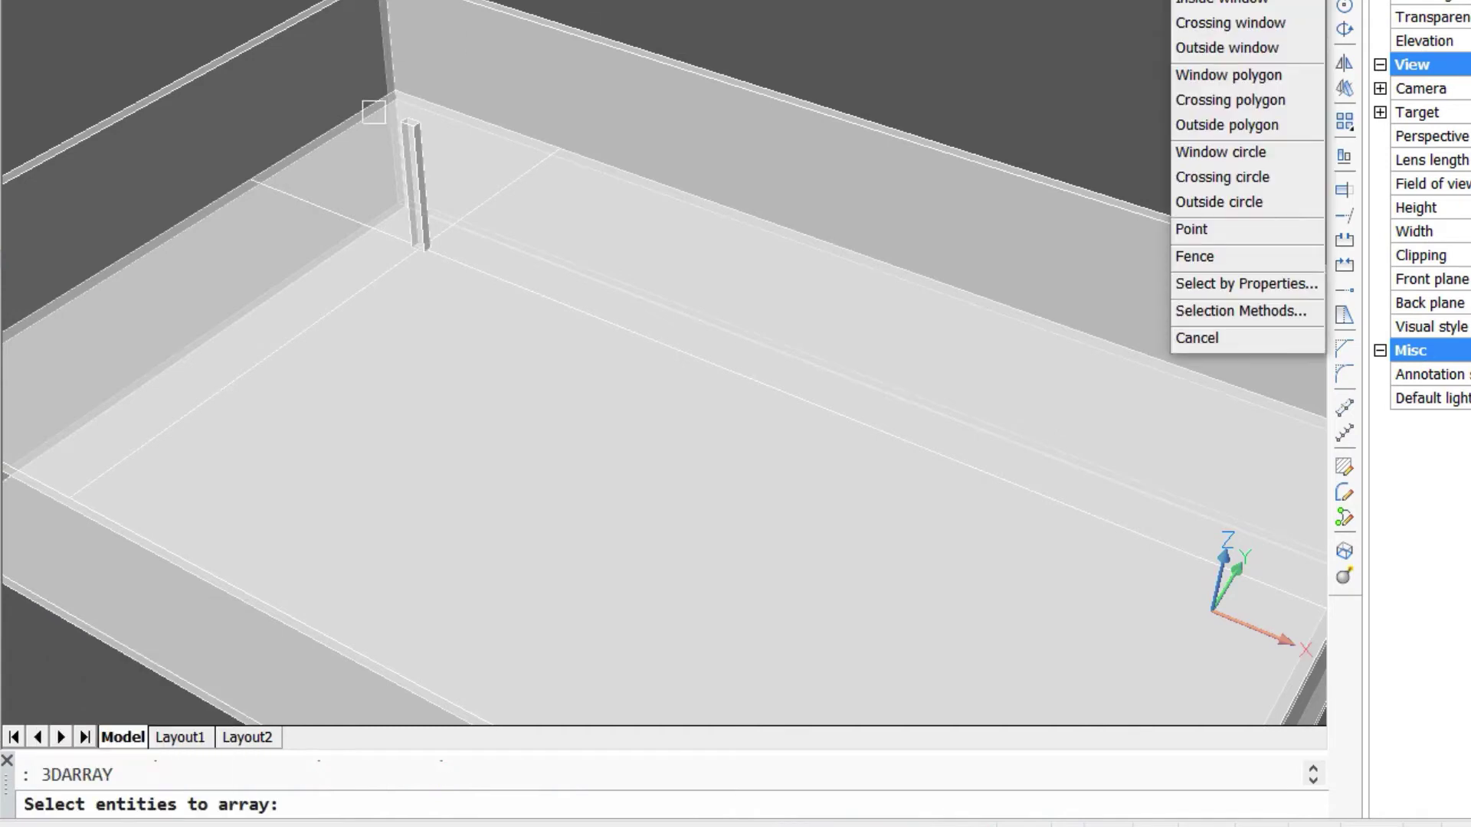
{"action": "left_click", "coordinate": [420, 163]}
{"action": "key", "text": "Return"}
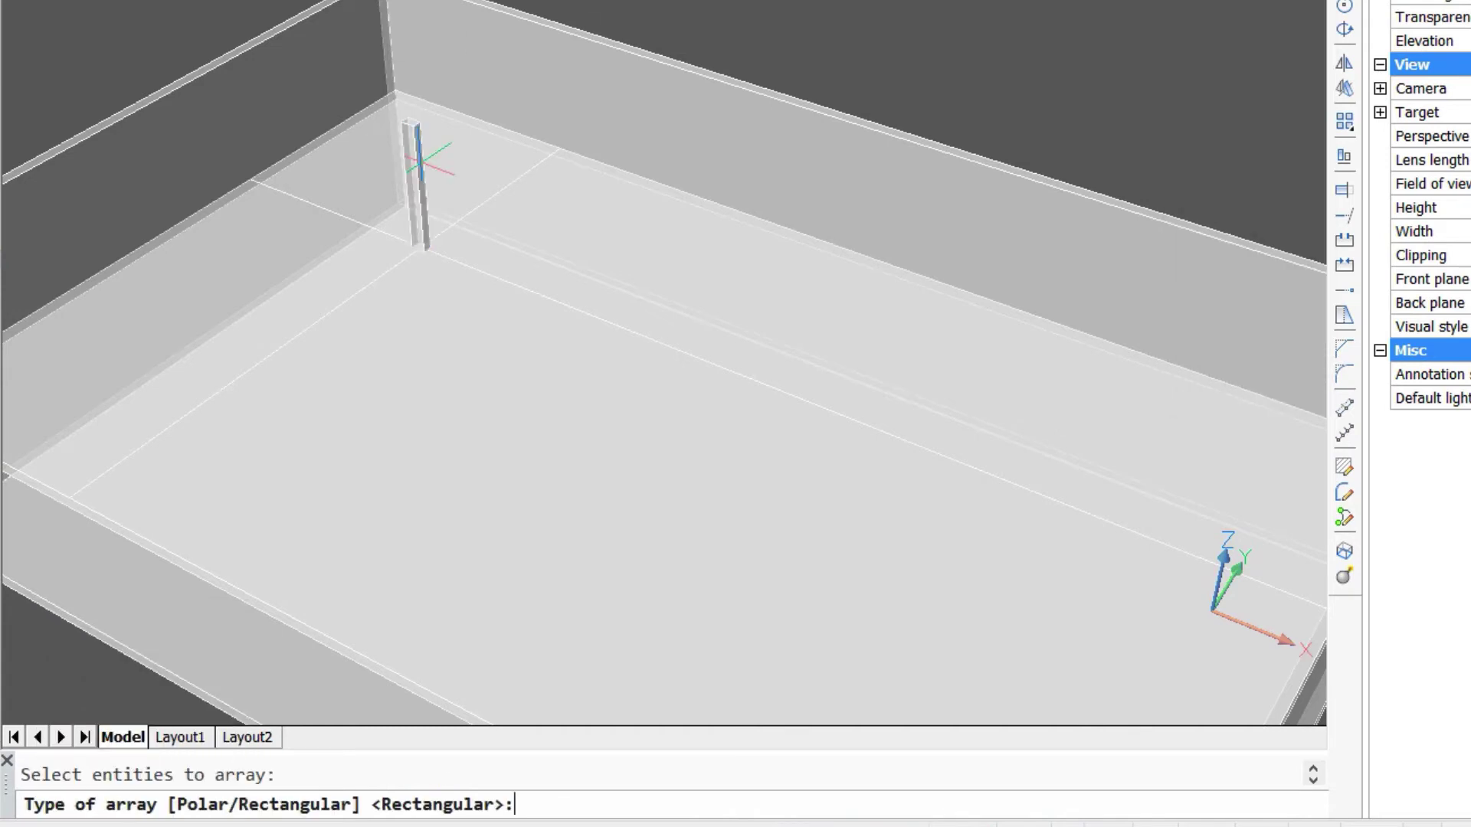
{"action": "key", "text": "Return"}
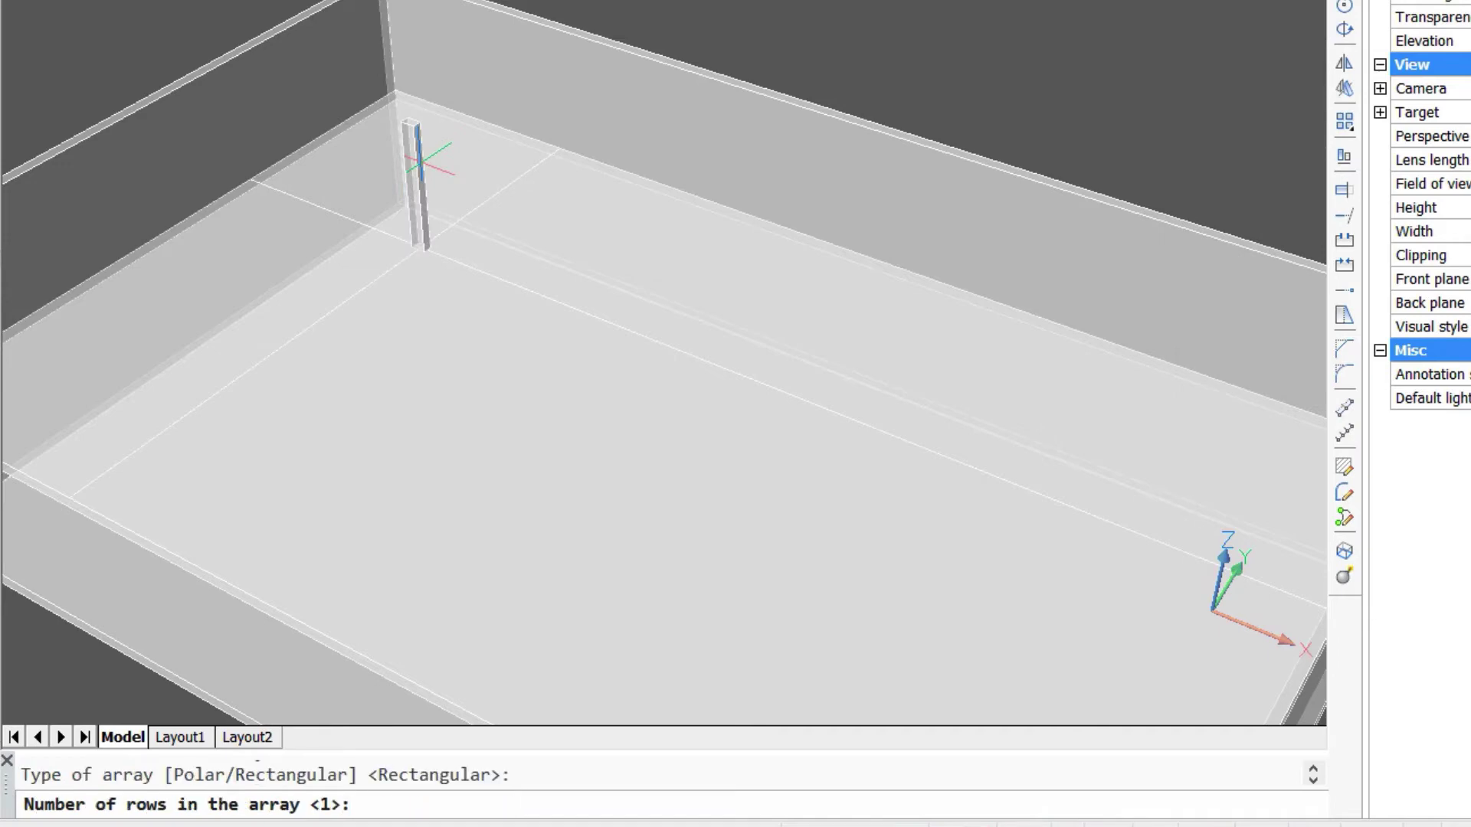
{"action": "key", "text": "Return"}
{"action": "type", "text": "3"}
{"action": "key", "text": "Return"}
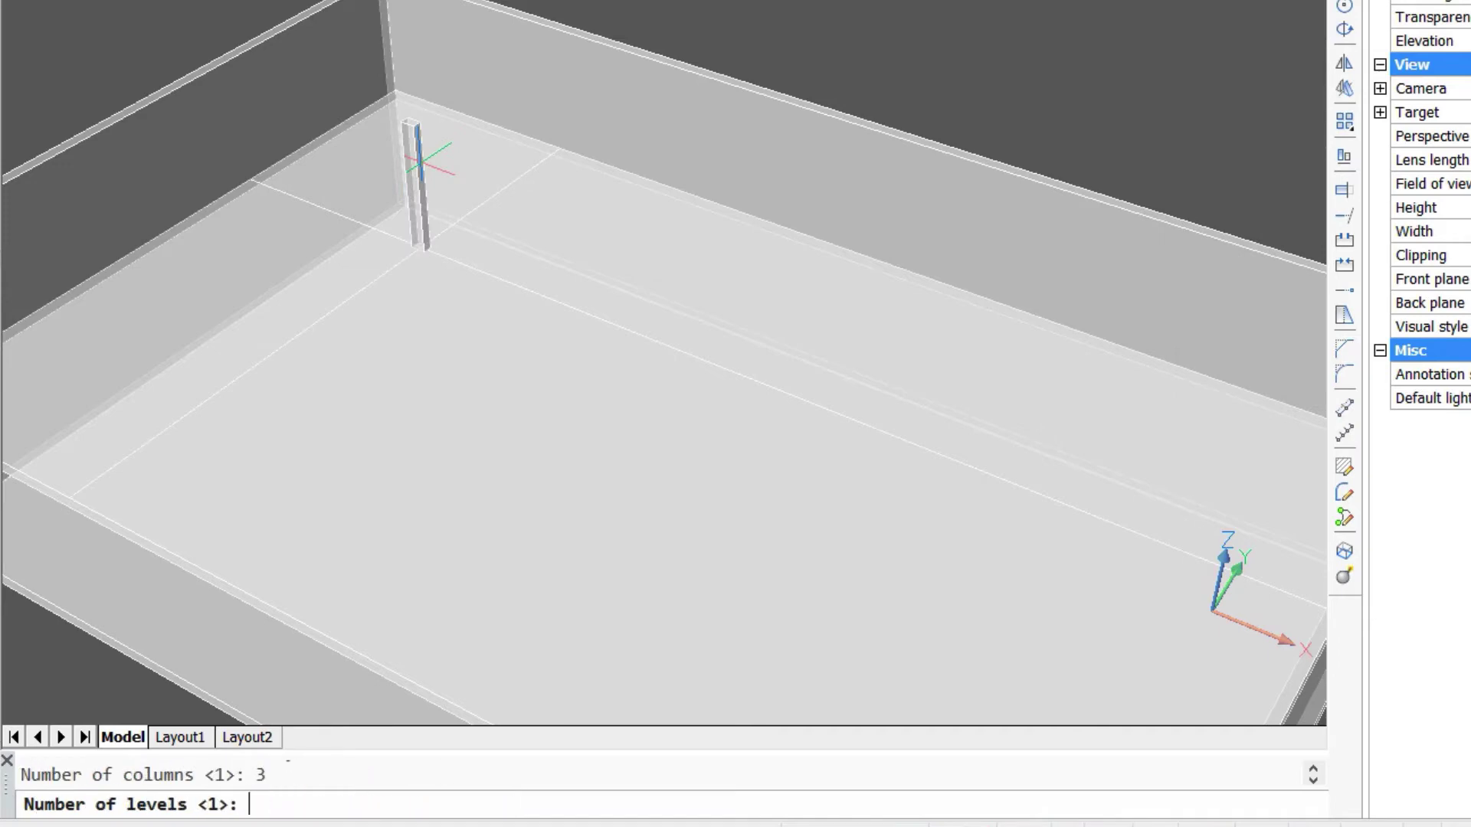
{"action": "key", "text": "Return"}
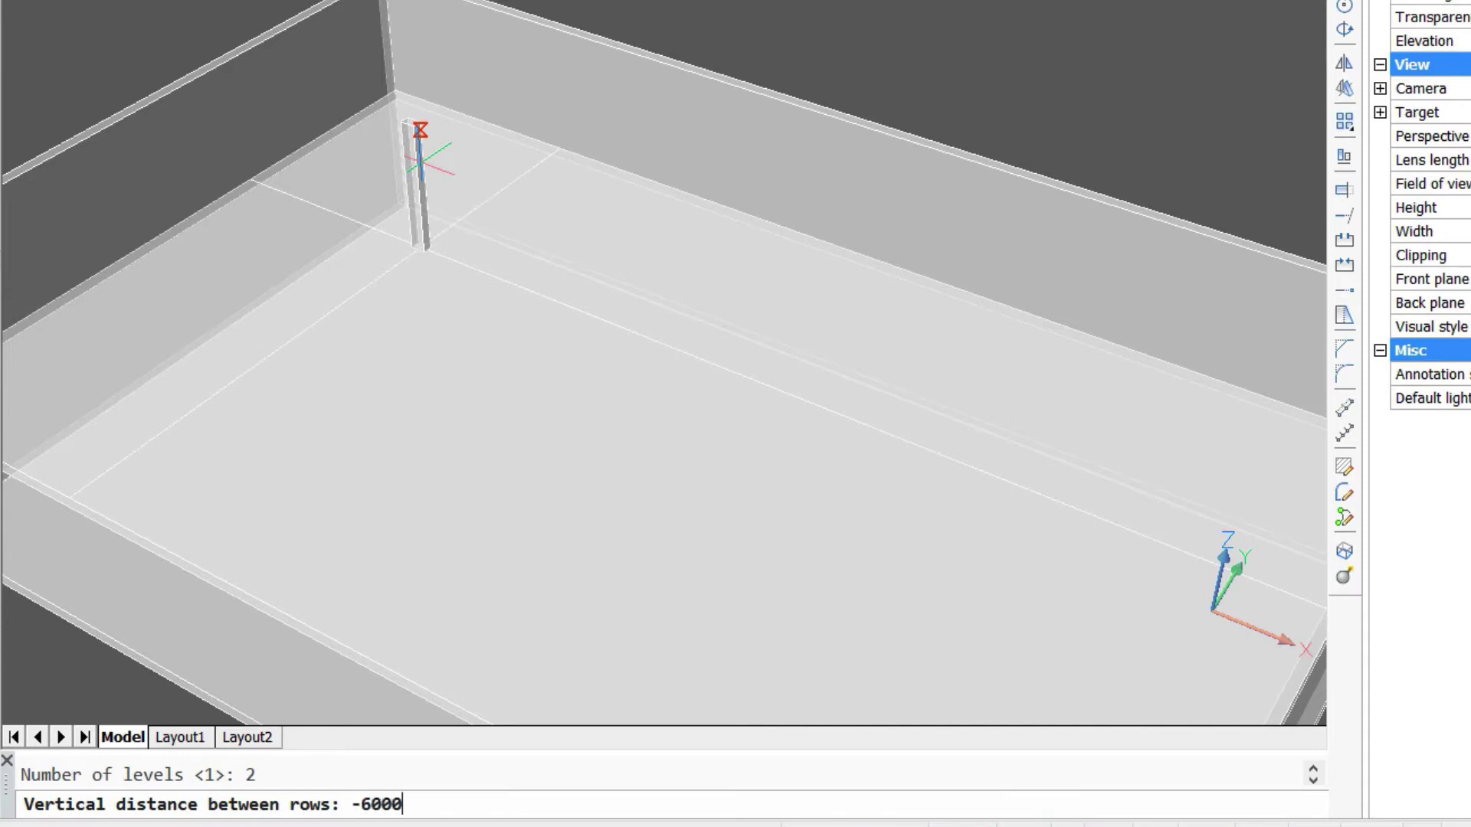
Complete the column array with spacings of -6000 between rows, 7500 between columns and -4000 between levels.
{"action": "key", "text": "Return"}
{"action": "type", "text": "7"}
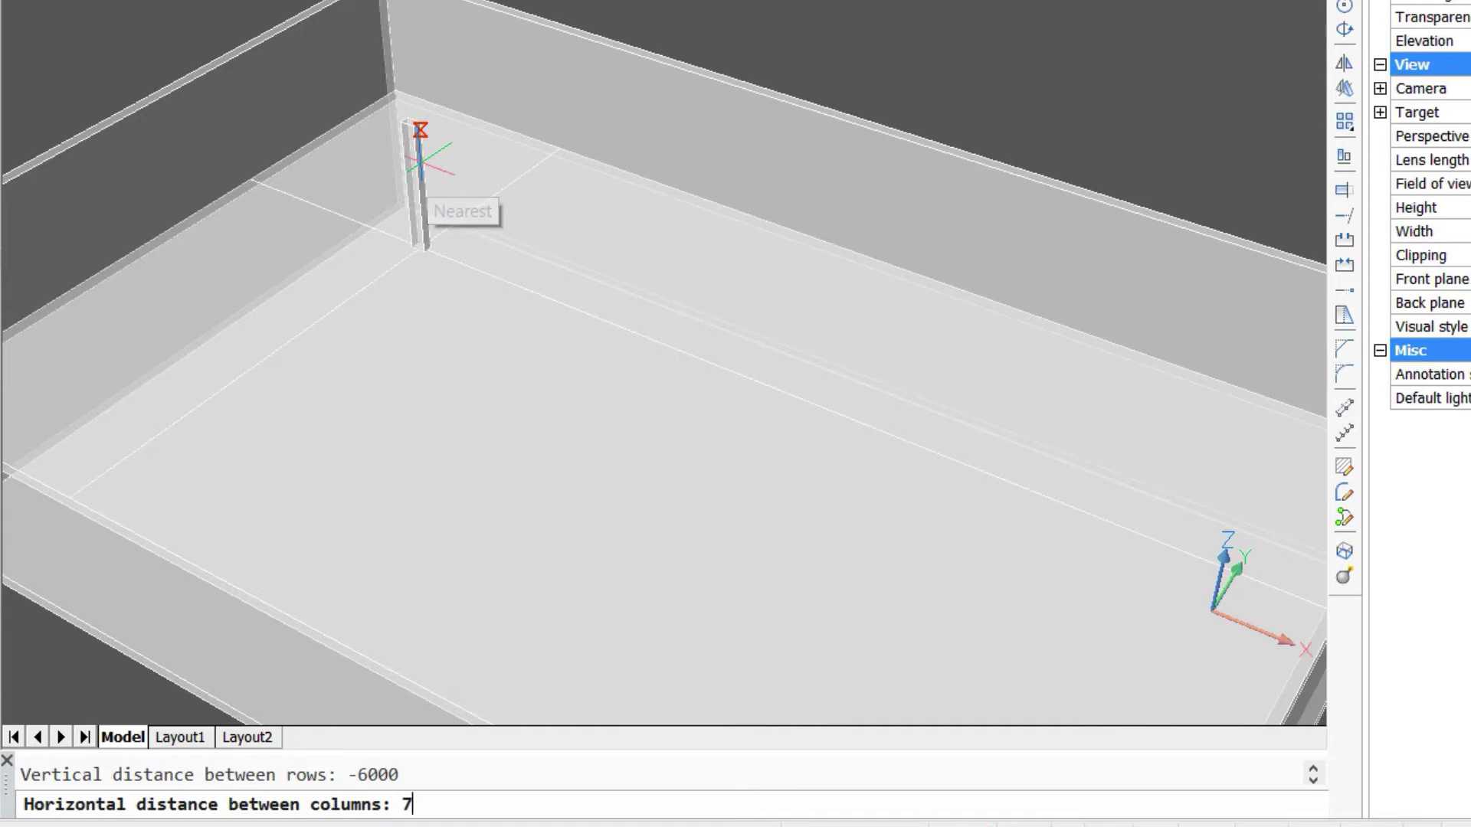
{"action": "type", "text": "500"}
{"action": "key", "text": "Return"}
{"action": "type", "text": "-4"}
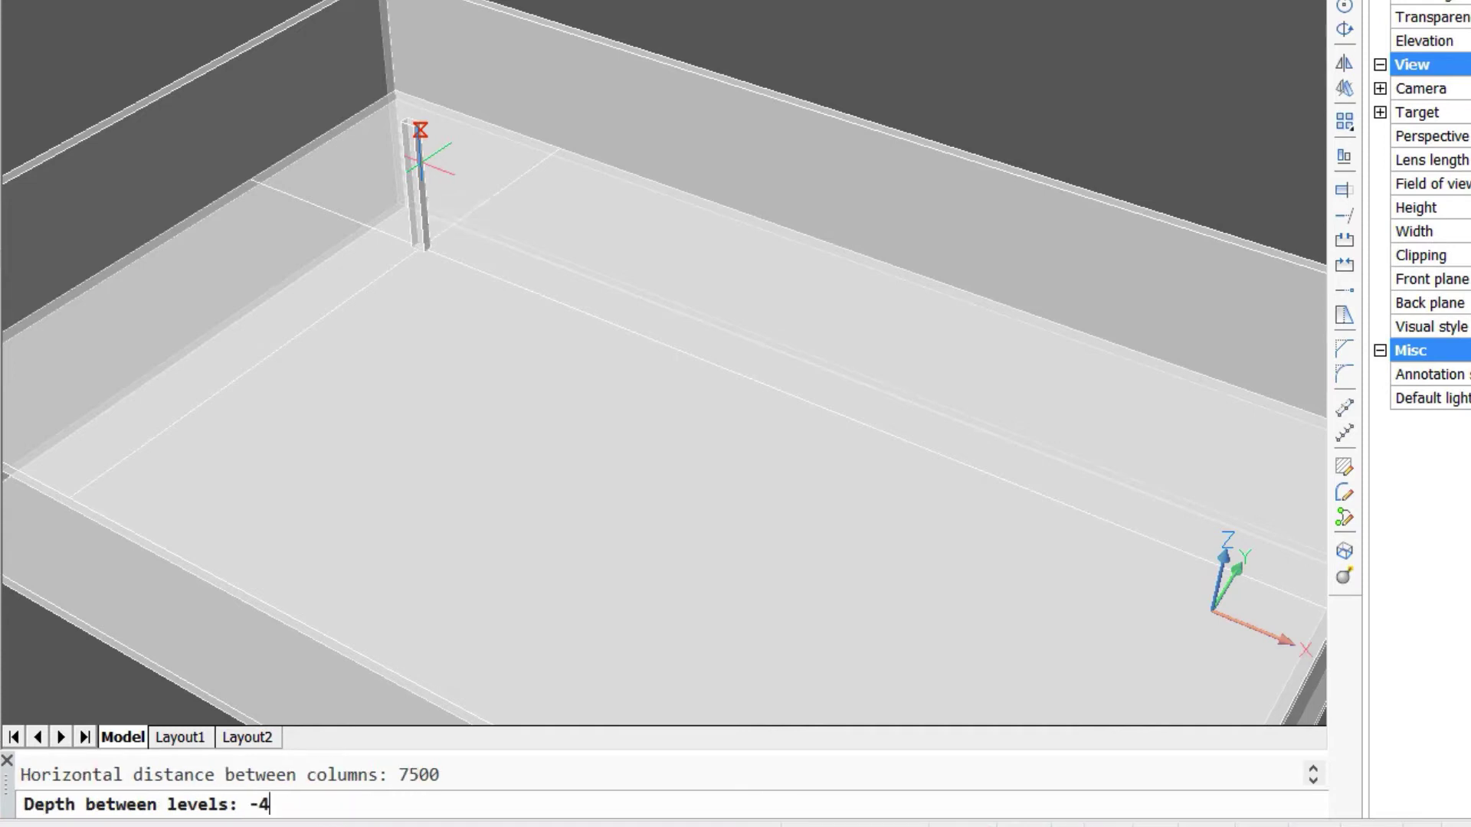
{"action": "type", "text": "000"}
{"action": "key", "text": "Return"}
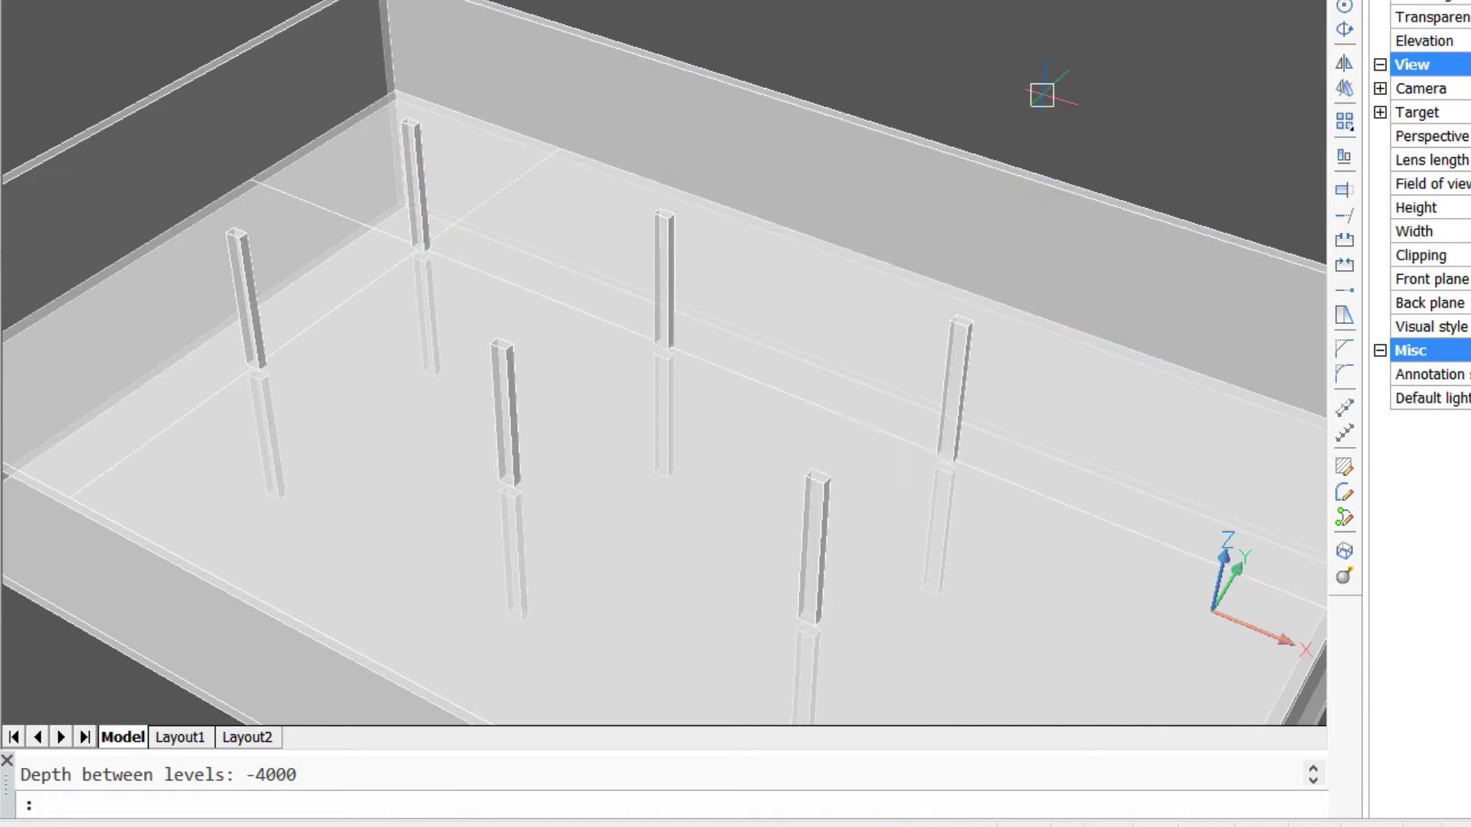
Copy the upper part of the rear wall 14000 mm toward the front to form a long upper-floor wall.
{"action": "scroll", "coordinate": [1042, 95], "scroll_direction": "down", "scroll_amount": 2}
{"action": "middle_click_drag", "start_coordinate": [1103, 113], "coordinate": [1049, 63]}
{"action": "middle_click_drag", "start_coordinate": [1080, 328], "coordinate": [1049, 335], "text": "shift"}
{"action": "mouse_move", "coordinate": [1020, 204]}
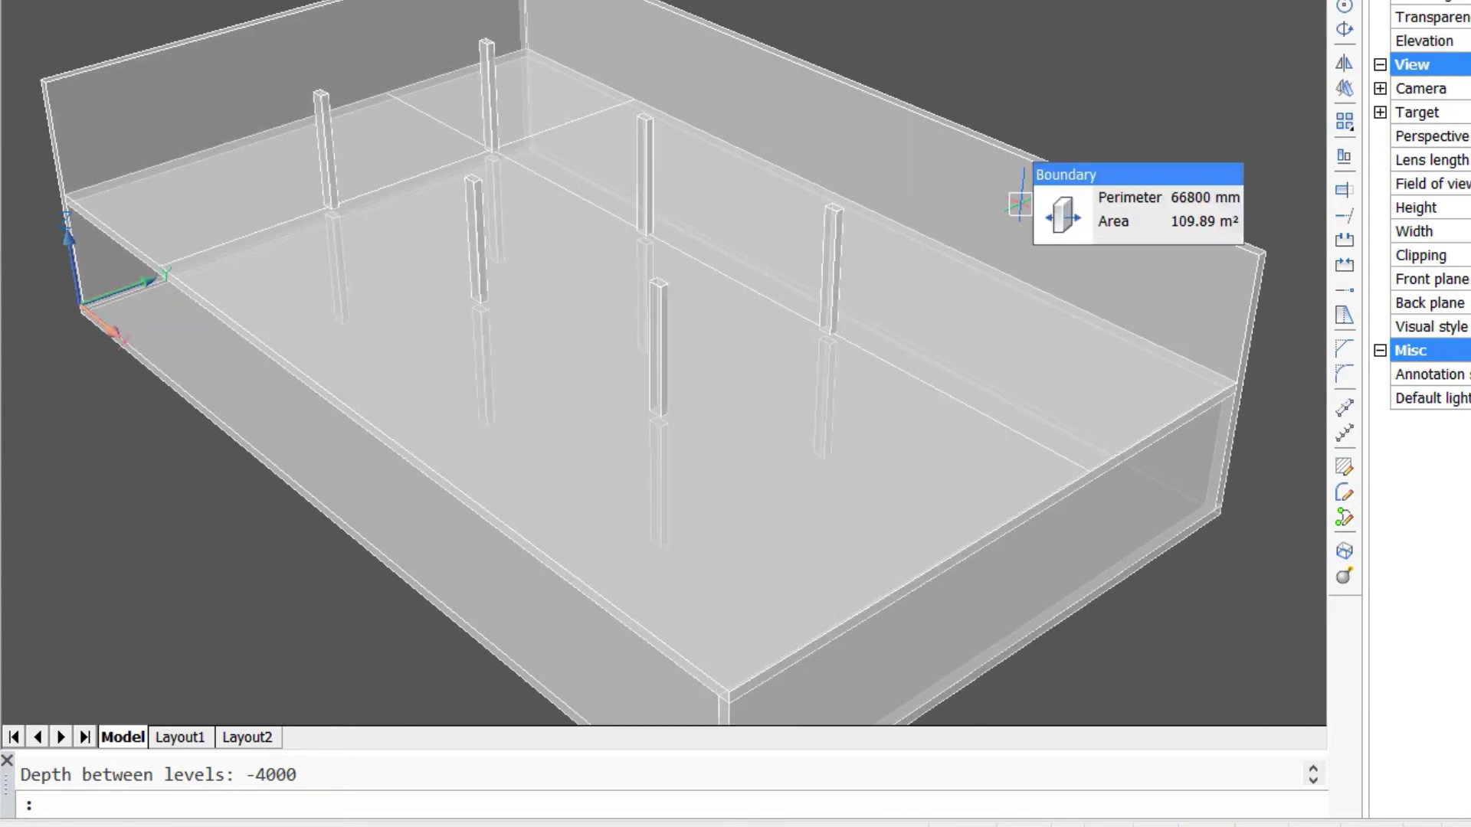
{"action": "key", "text": "Escape"}
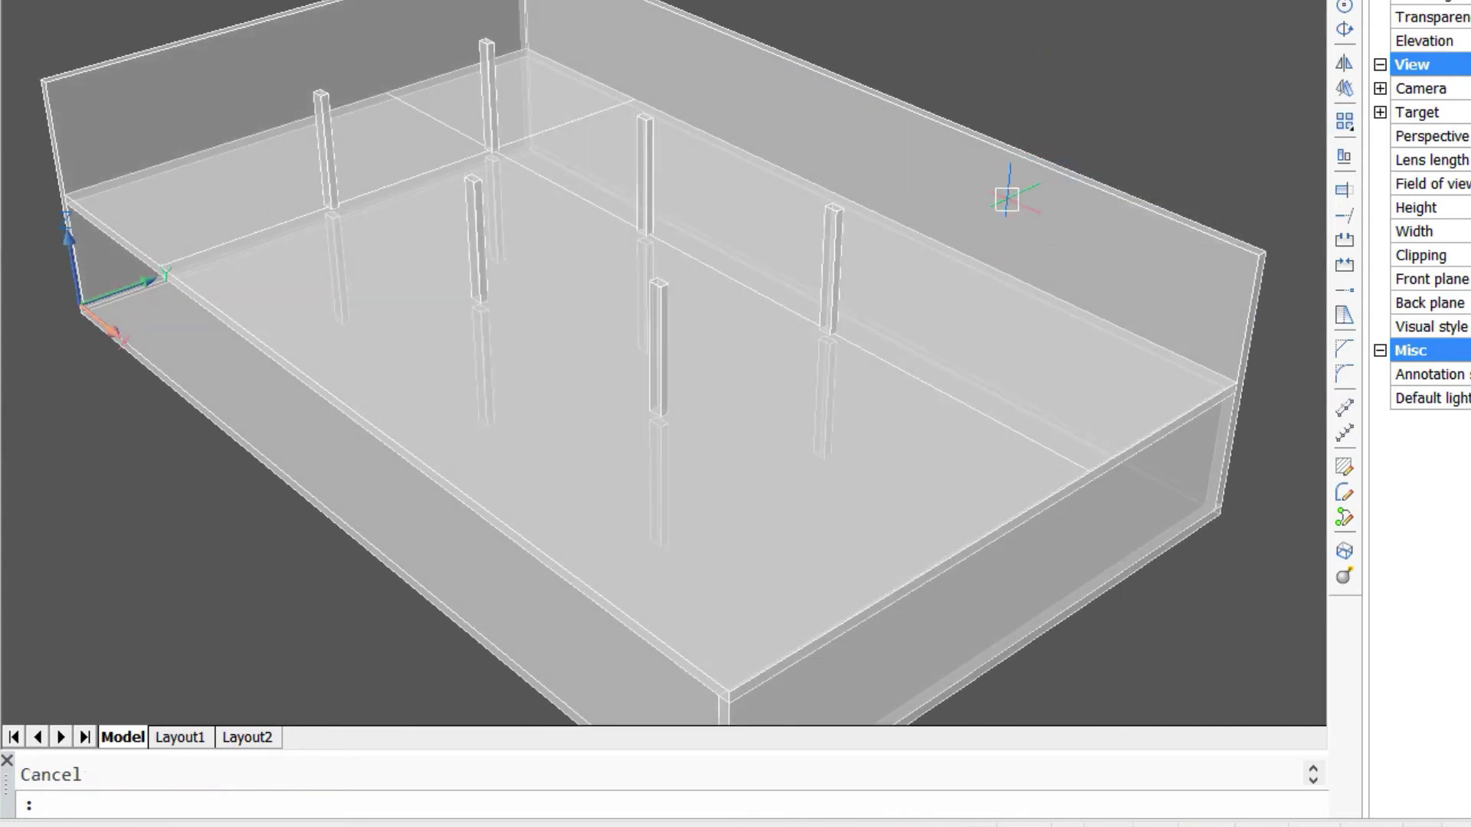
{"action": "left_click", "coordinate": [1047, 207]}
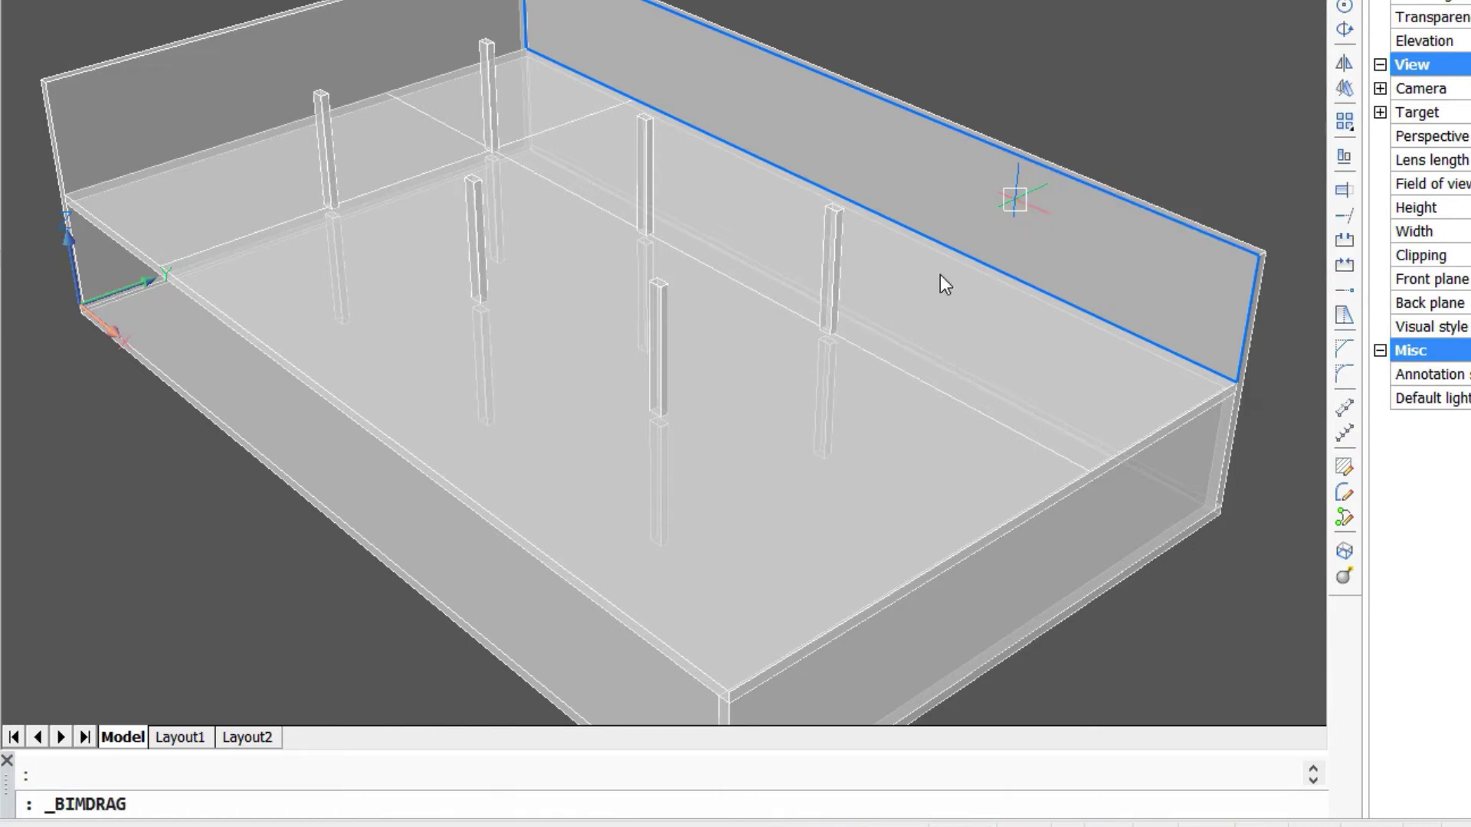
{"action": "left_click", "coordinate": [1013, 199]}
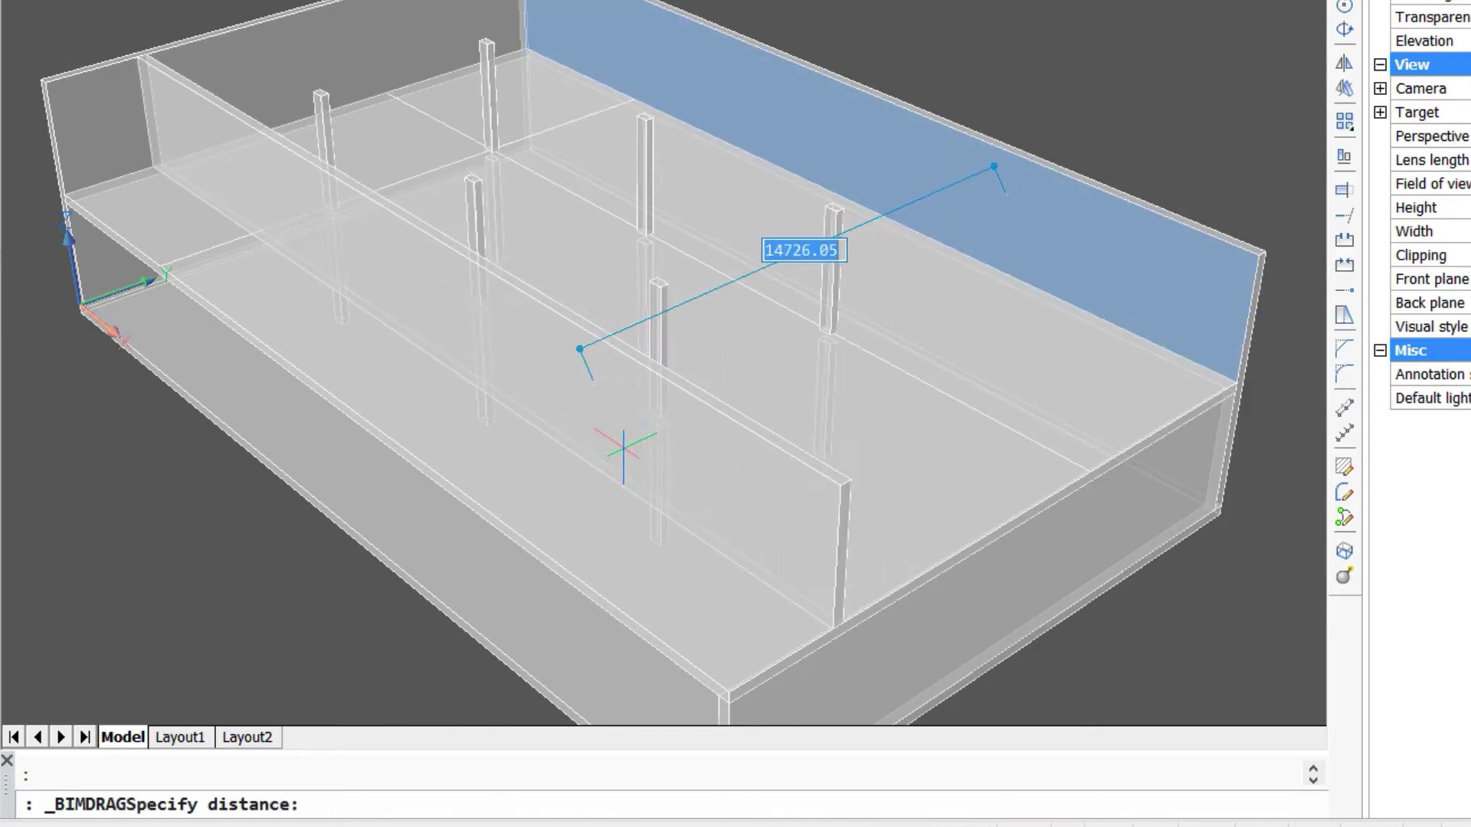
{"action": "type", "text": "1400"}
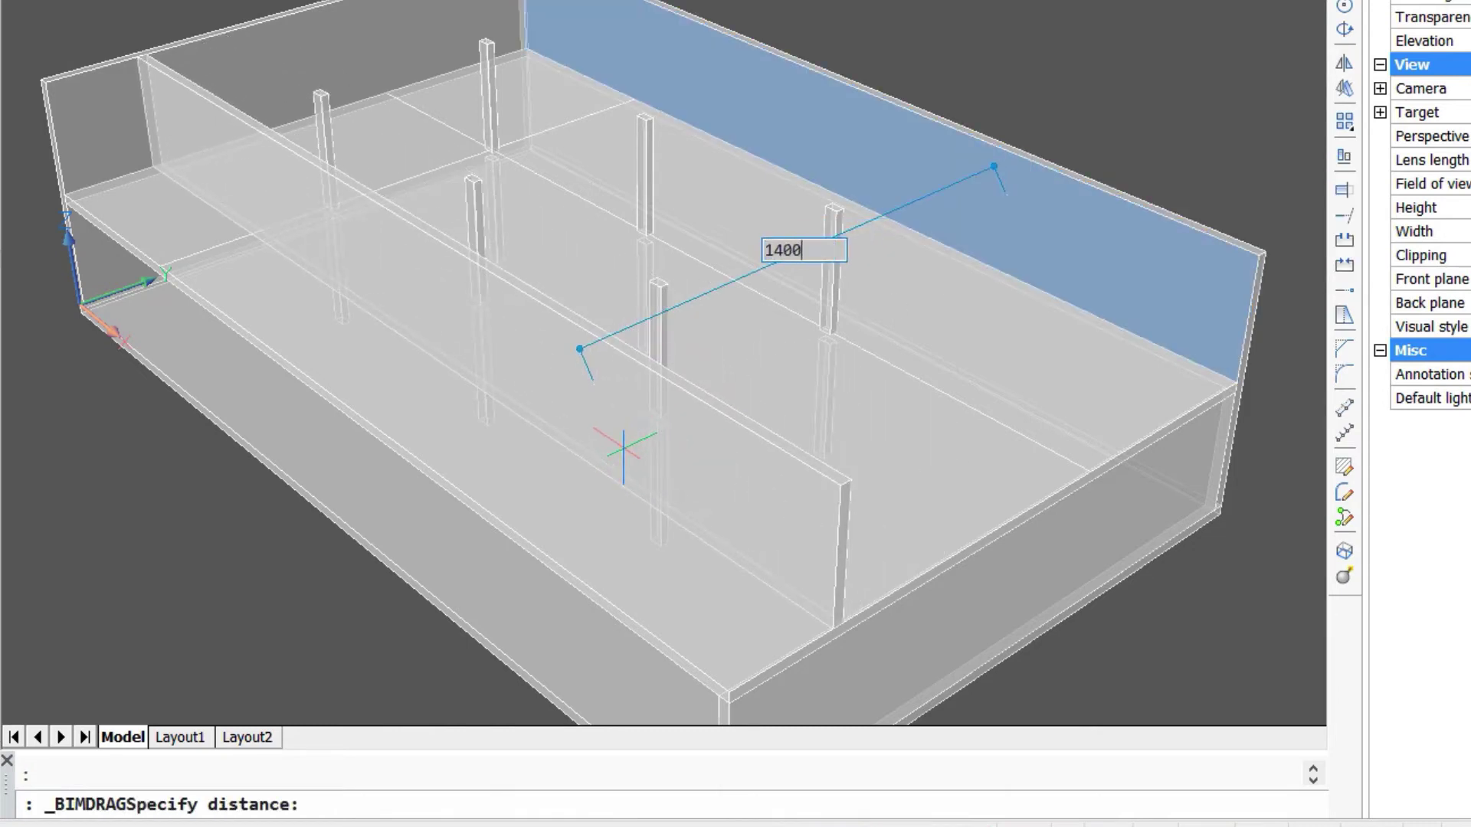
{"action": "type", "text": "0"}
{"action": "key", "text": "Return"}
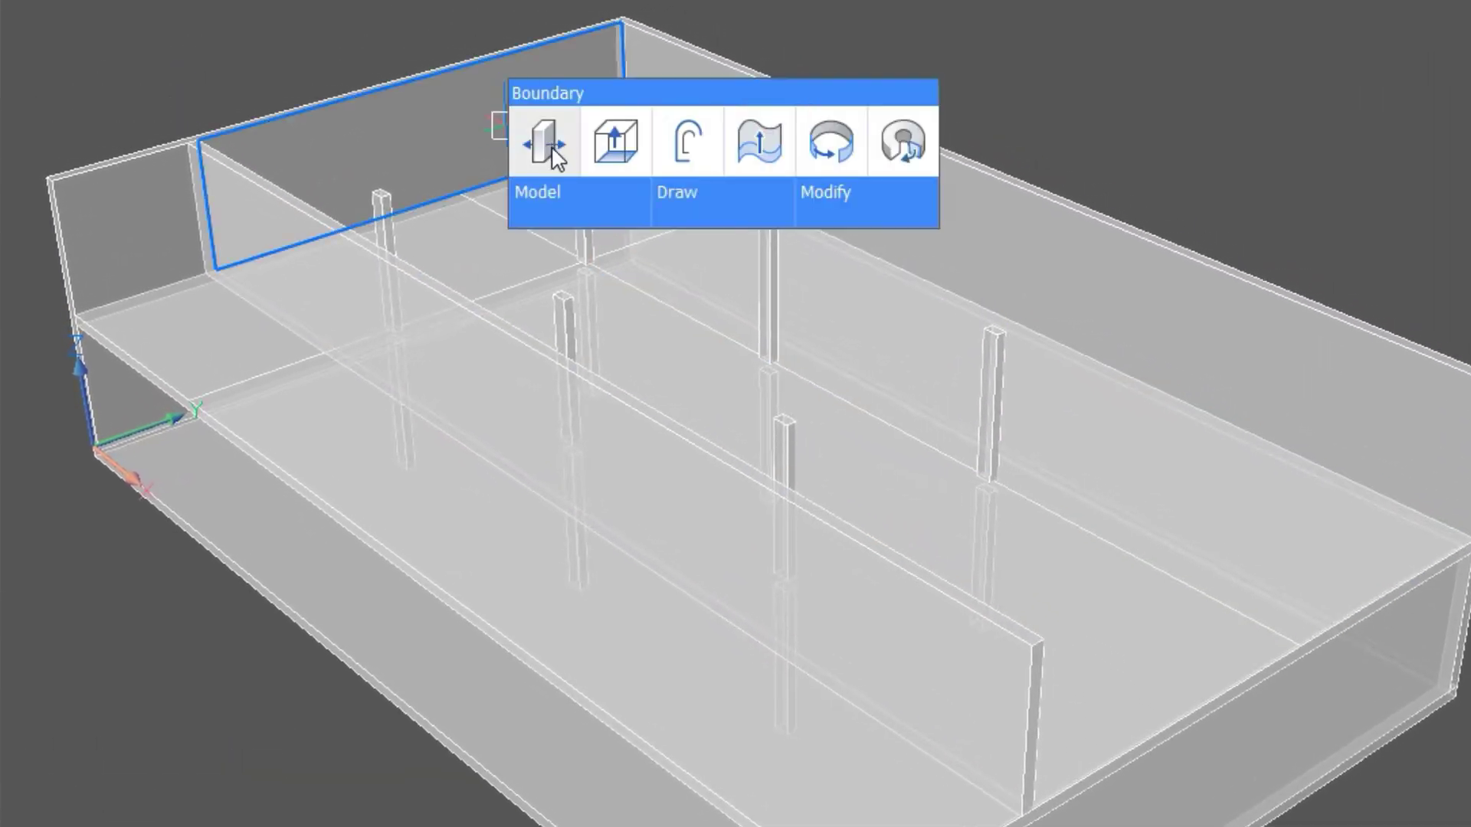
Copy the enclosed upper side wall section across the upper floor and join it to the long front wall with an L-connection.
{"action": "left_click_drag", "start_coordinate": [478, 154], "coordinate": [1082, 452]}
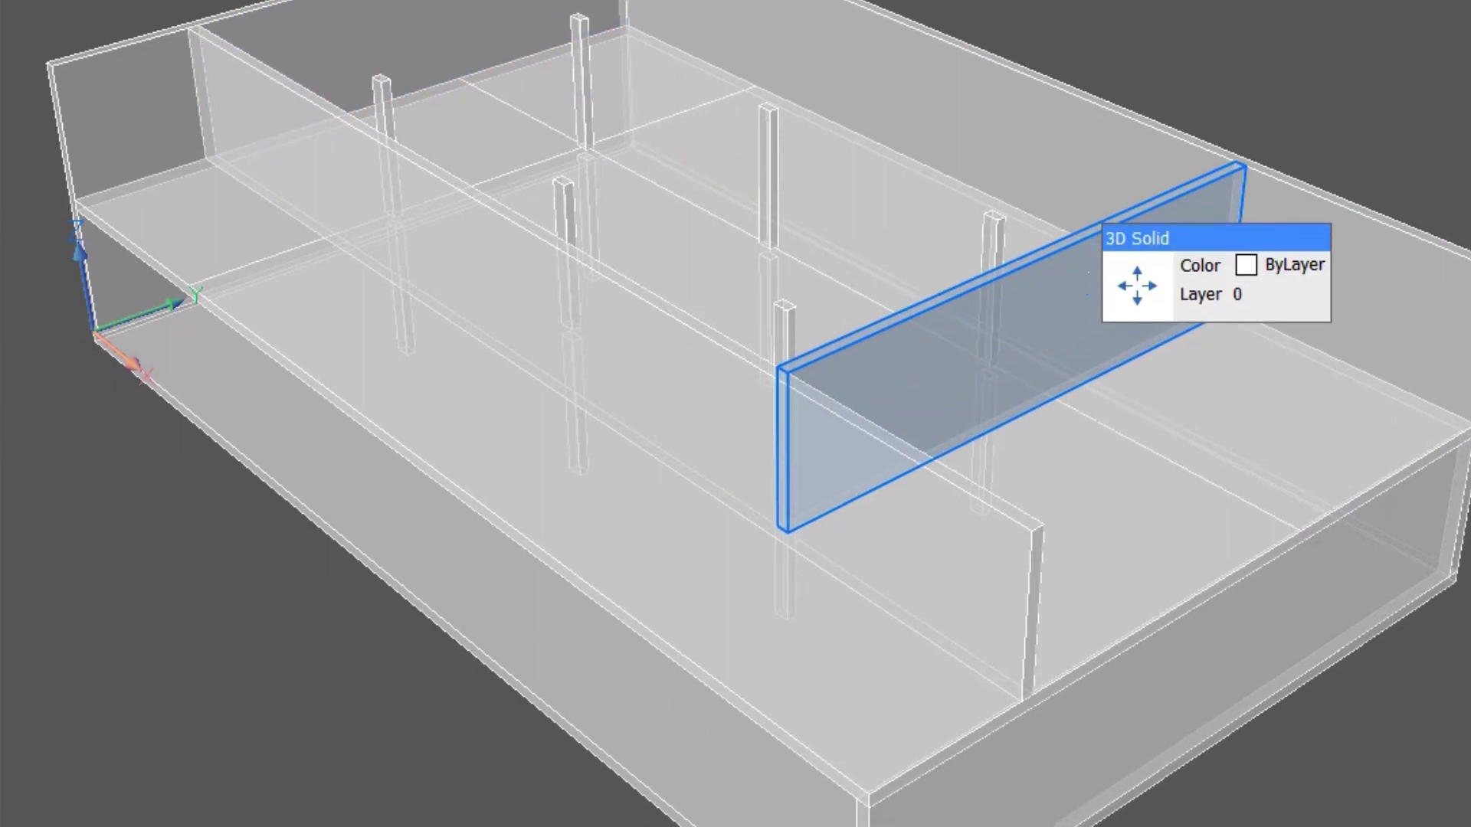
{"action": "left_click", "coordinate": [1086, 383]}
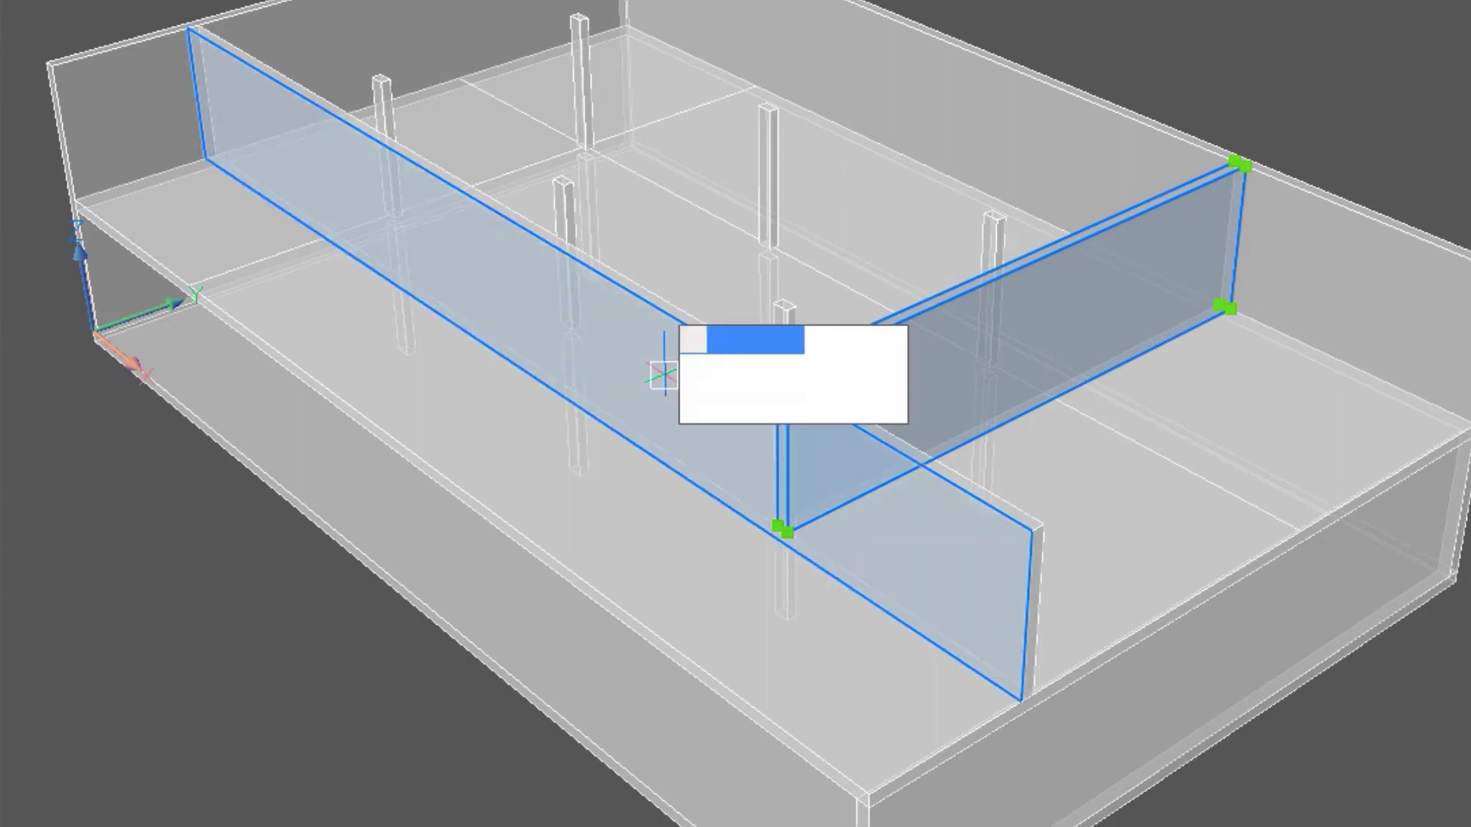
{"action": "mouse_move", "coordinate": [699, 371]}
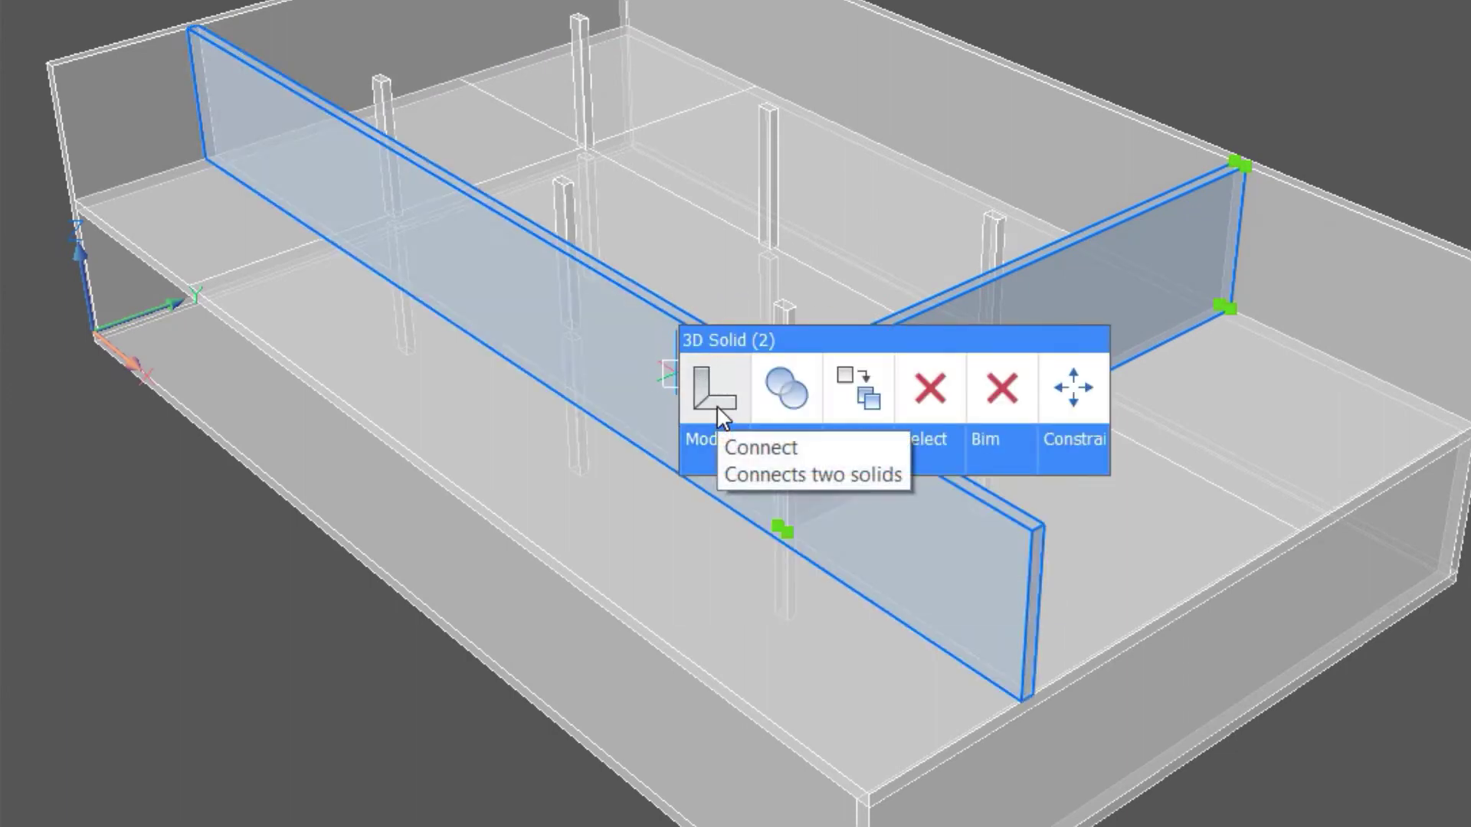
{"action": "left_click", "coordinate": [715, 406]}
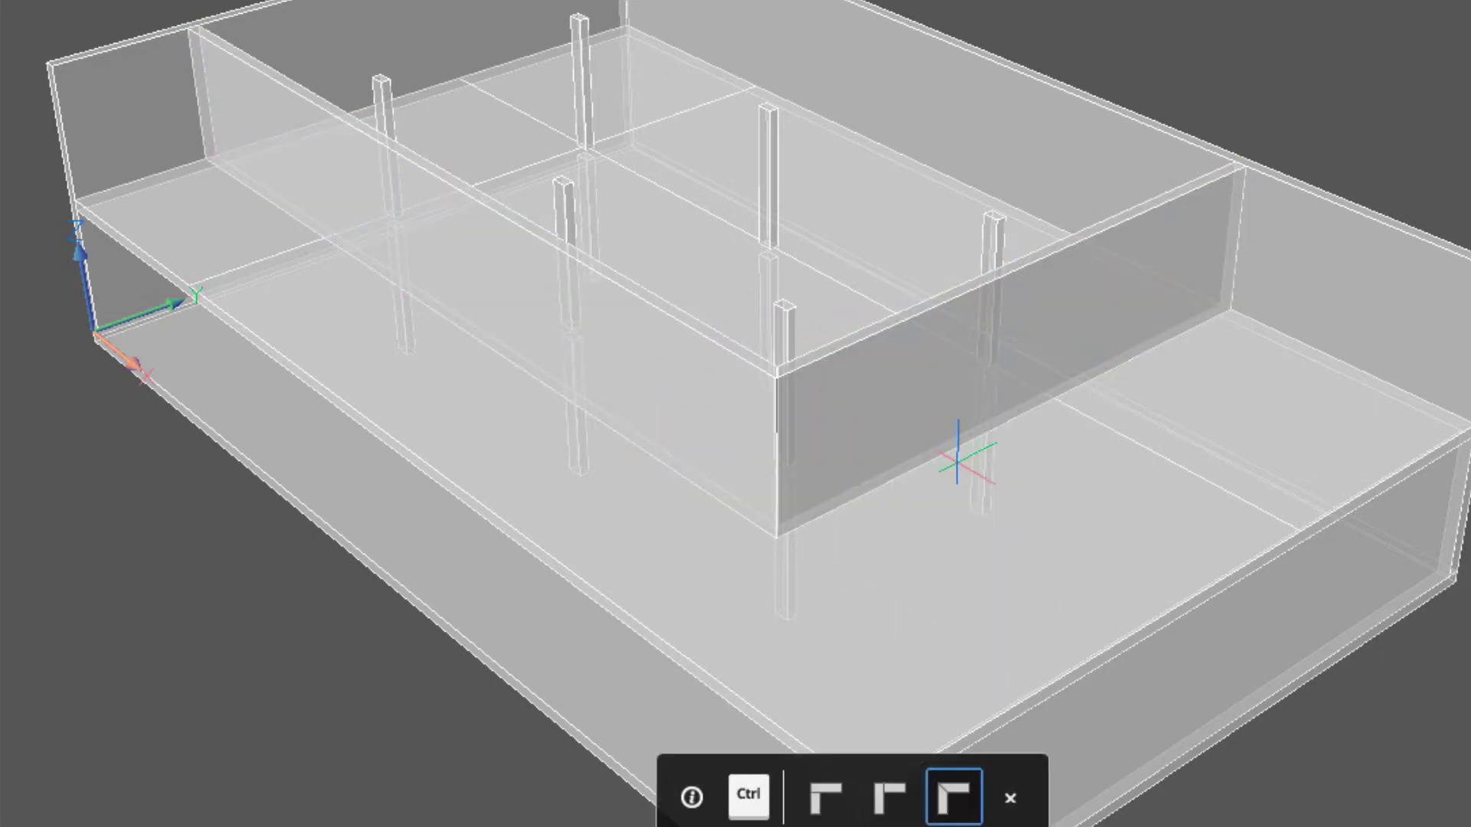
{"action": "key", "text": "Return"}
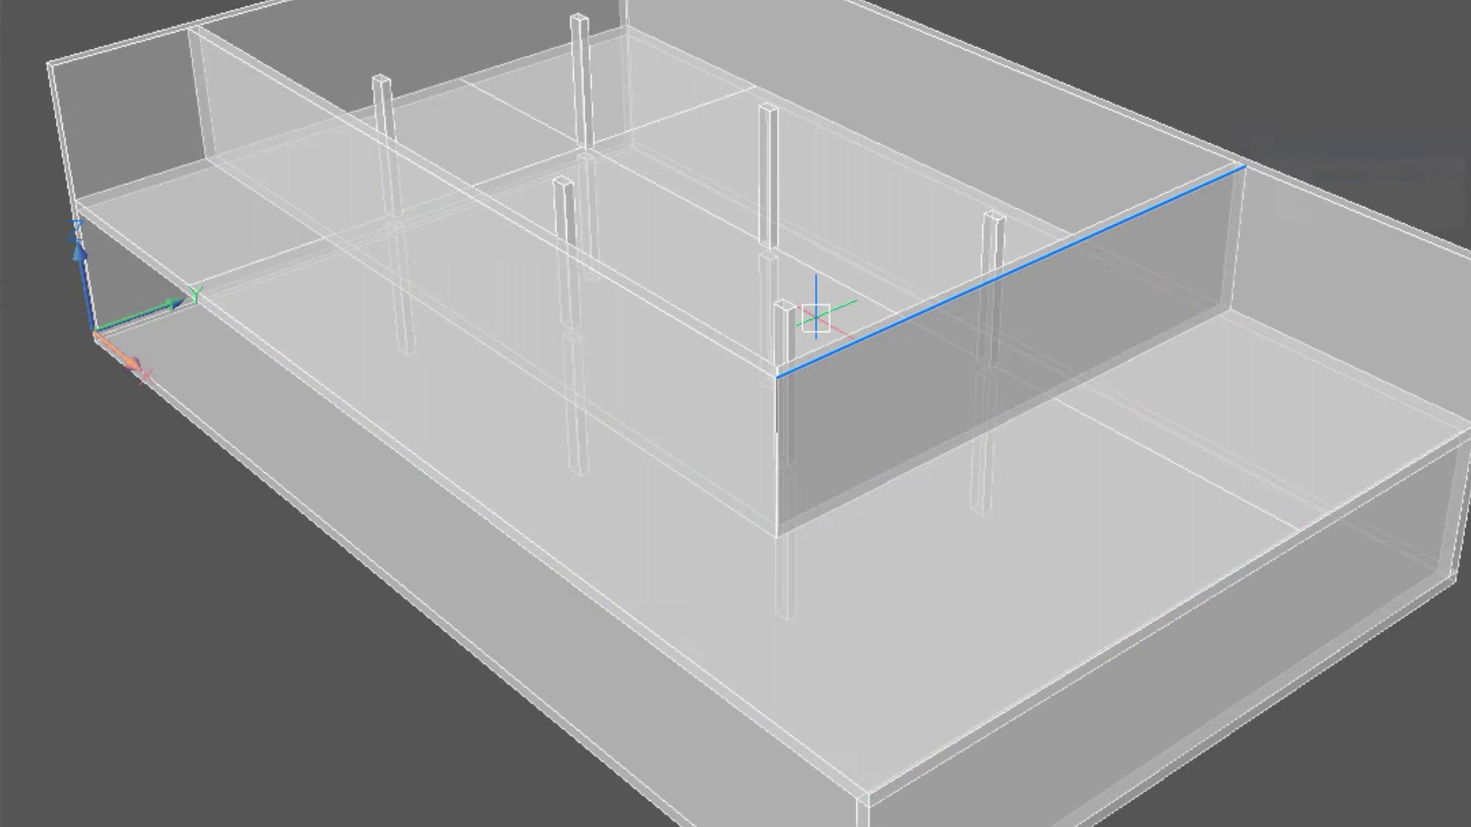
Rotate the long and short upper-floor walls together by 5 degrees about the vertical edge where the short wall meets the rear wall.
{"action": "left_click", "coordinate": [634, 351]}
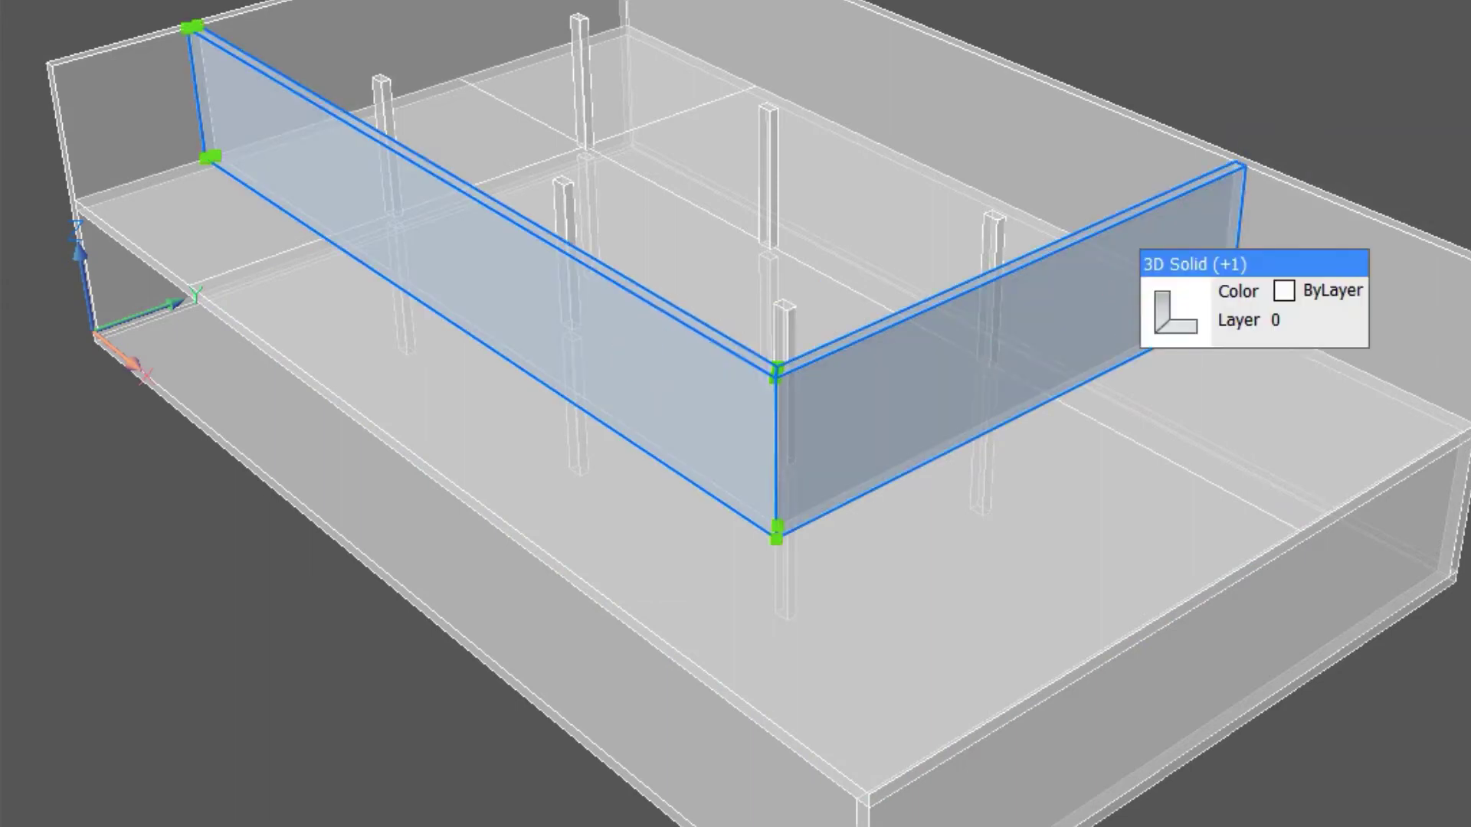
{"action": "left_click", "coordinate": [1123, 299]}
{"action": "type", "text": "3"}
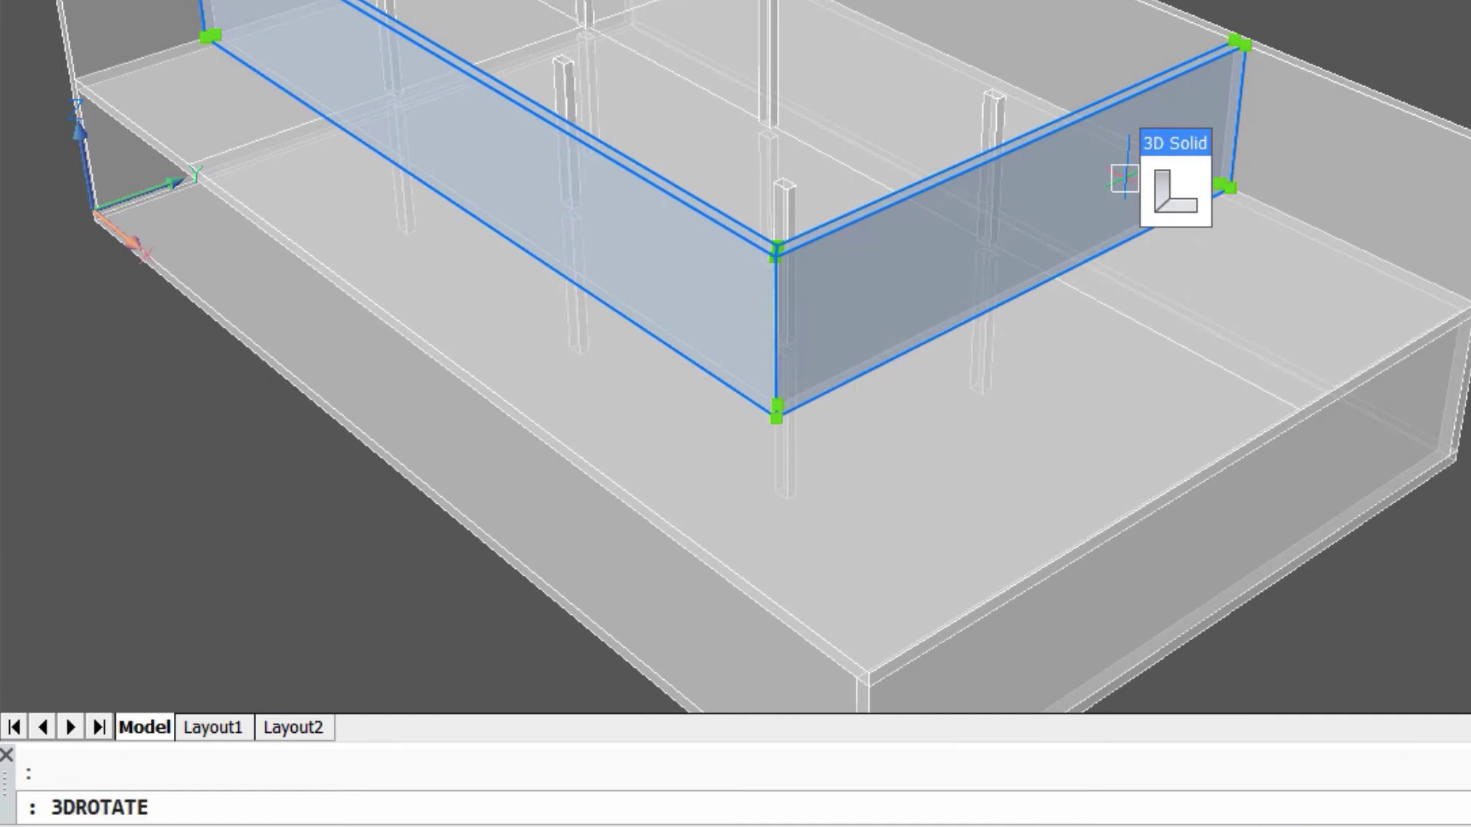
{"action": "type", "text": "DROTATE"}
{"action": "key", "text": "Return"}
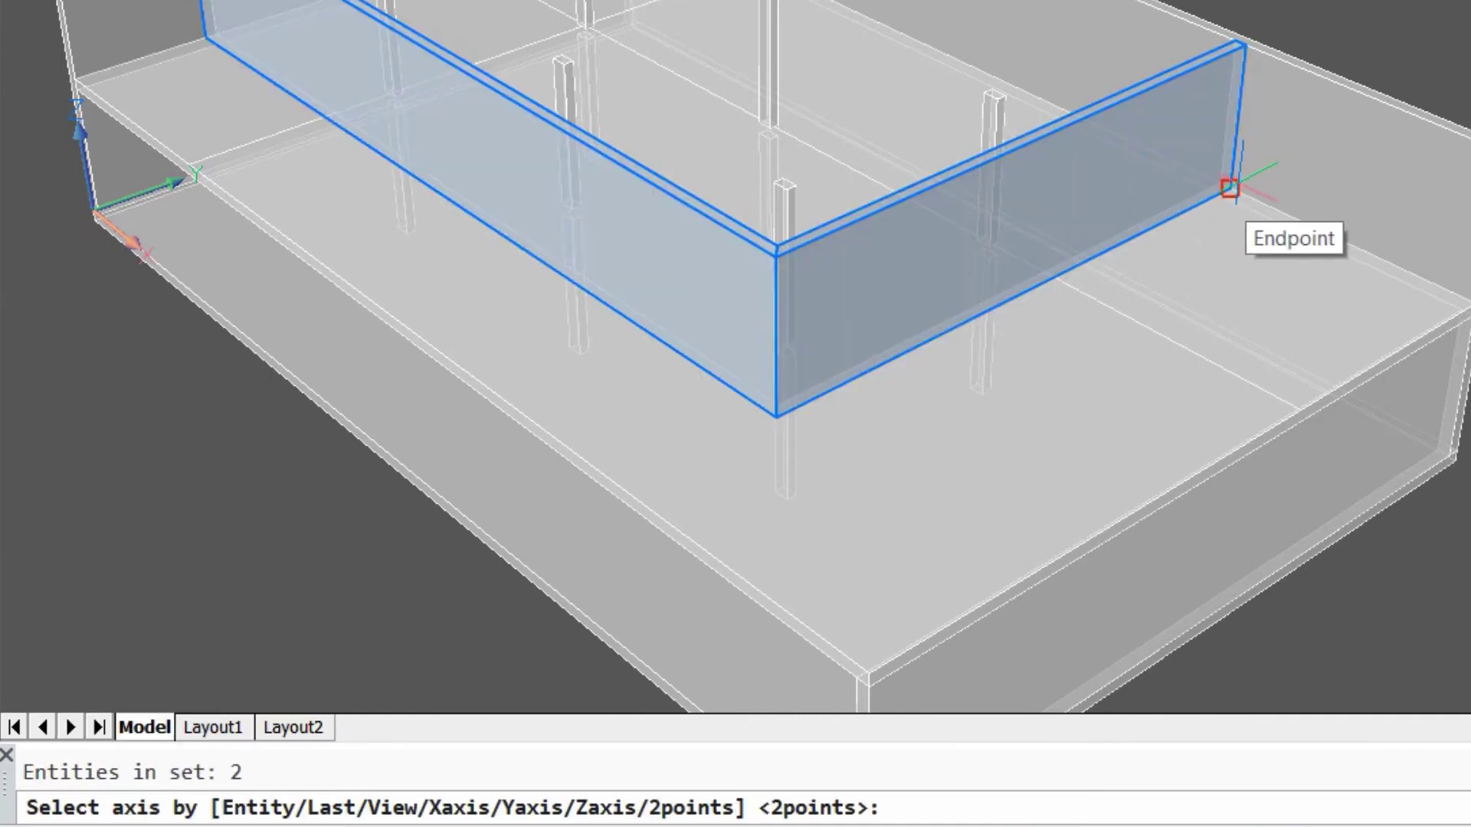
{"action": "left_click", "coordinate": [1229, 187]}
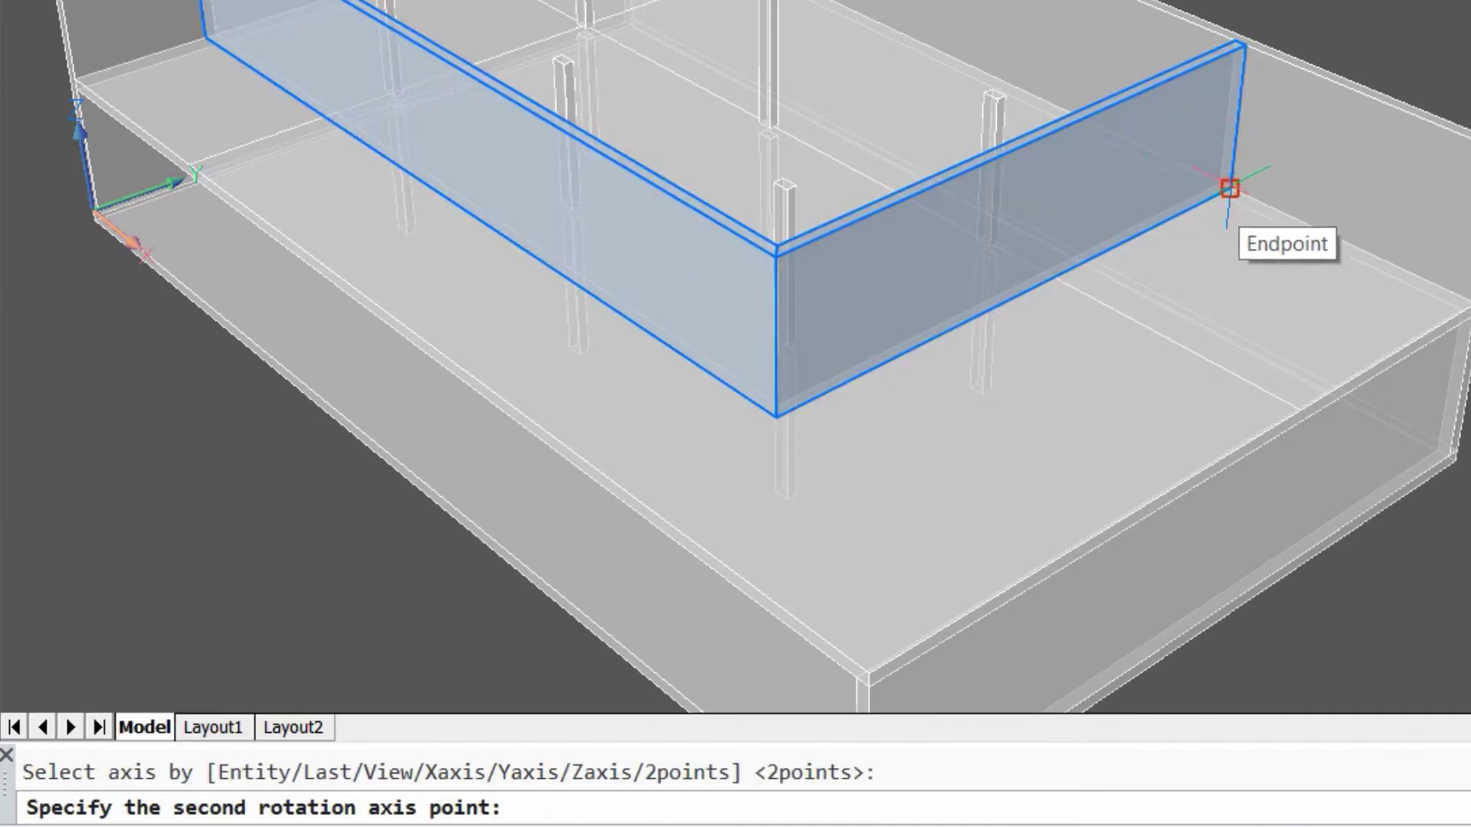
{"action": "left_click", "coordinate": [1245, 46]}
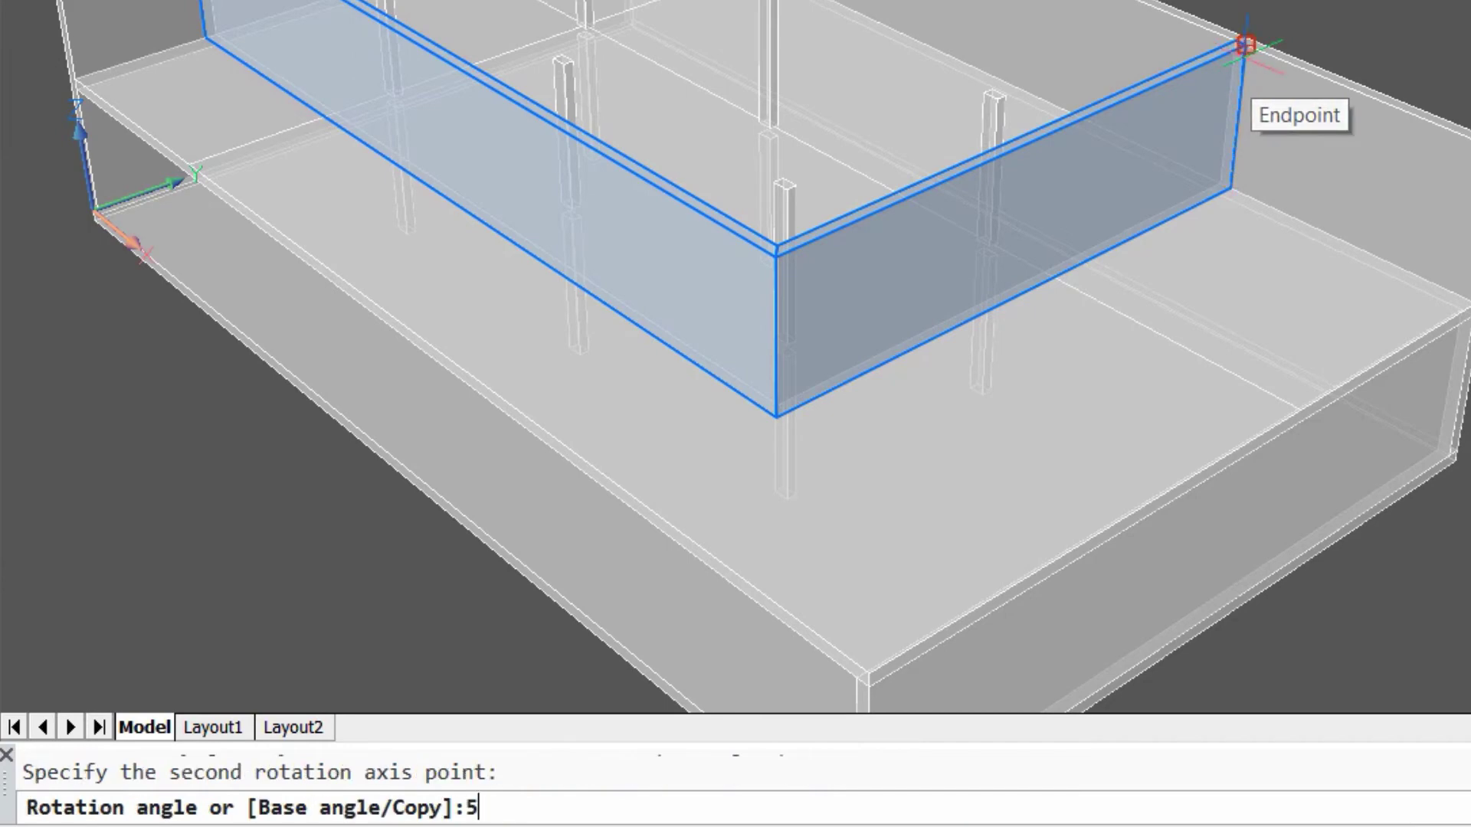
{"action": "type", "text": "5"}
{"action": "key", "text": "Return"}
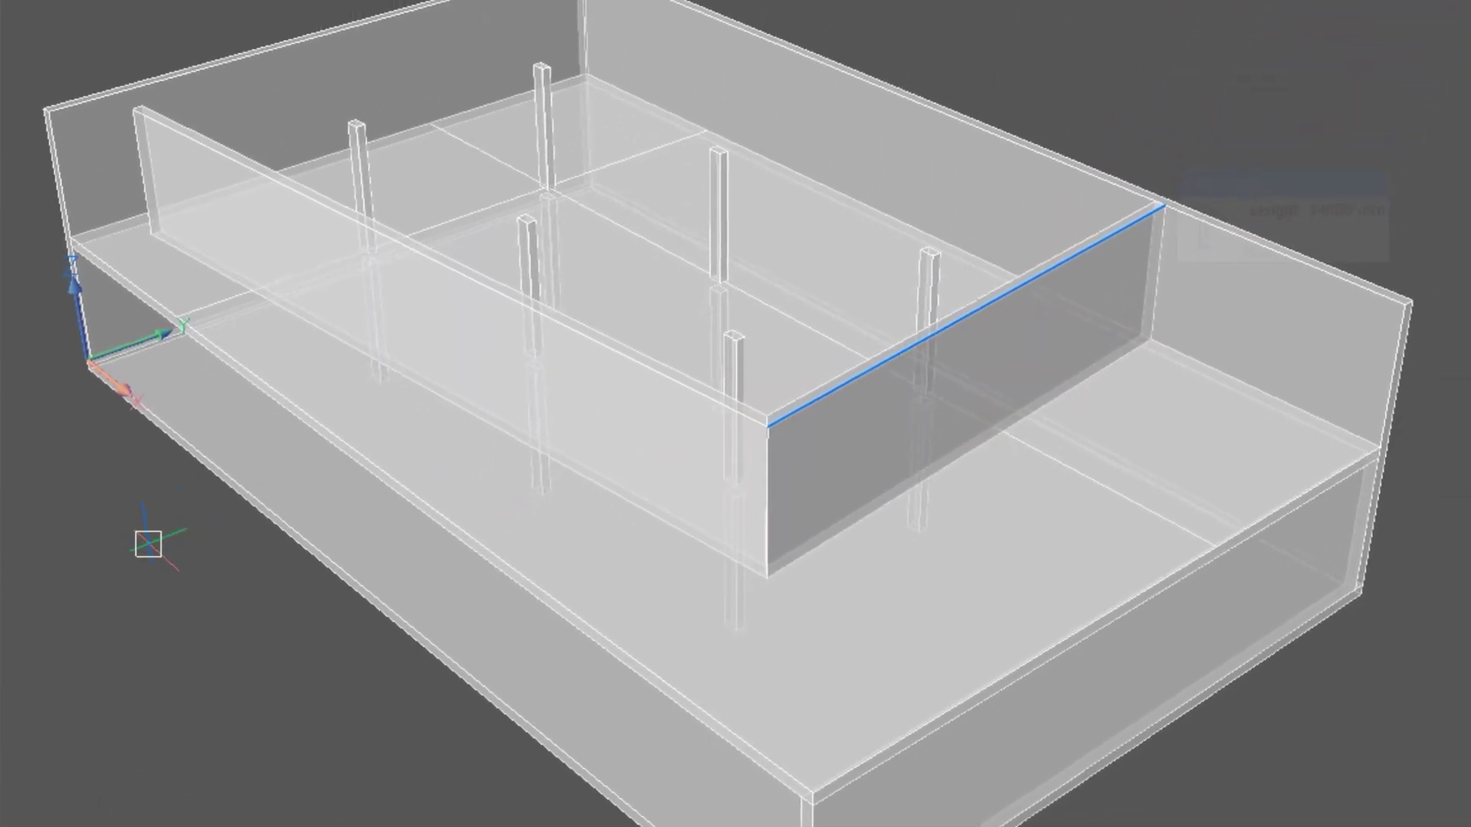
Extend the free end face of the rotated long upper wall and connect it to the nearest side wall.
{"action": "middle_click_drag", "start_coordinate": [148, 543], "coordinate": [184, 574], "text": "shift"}
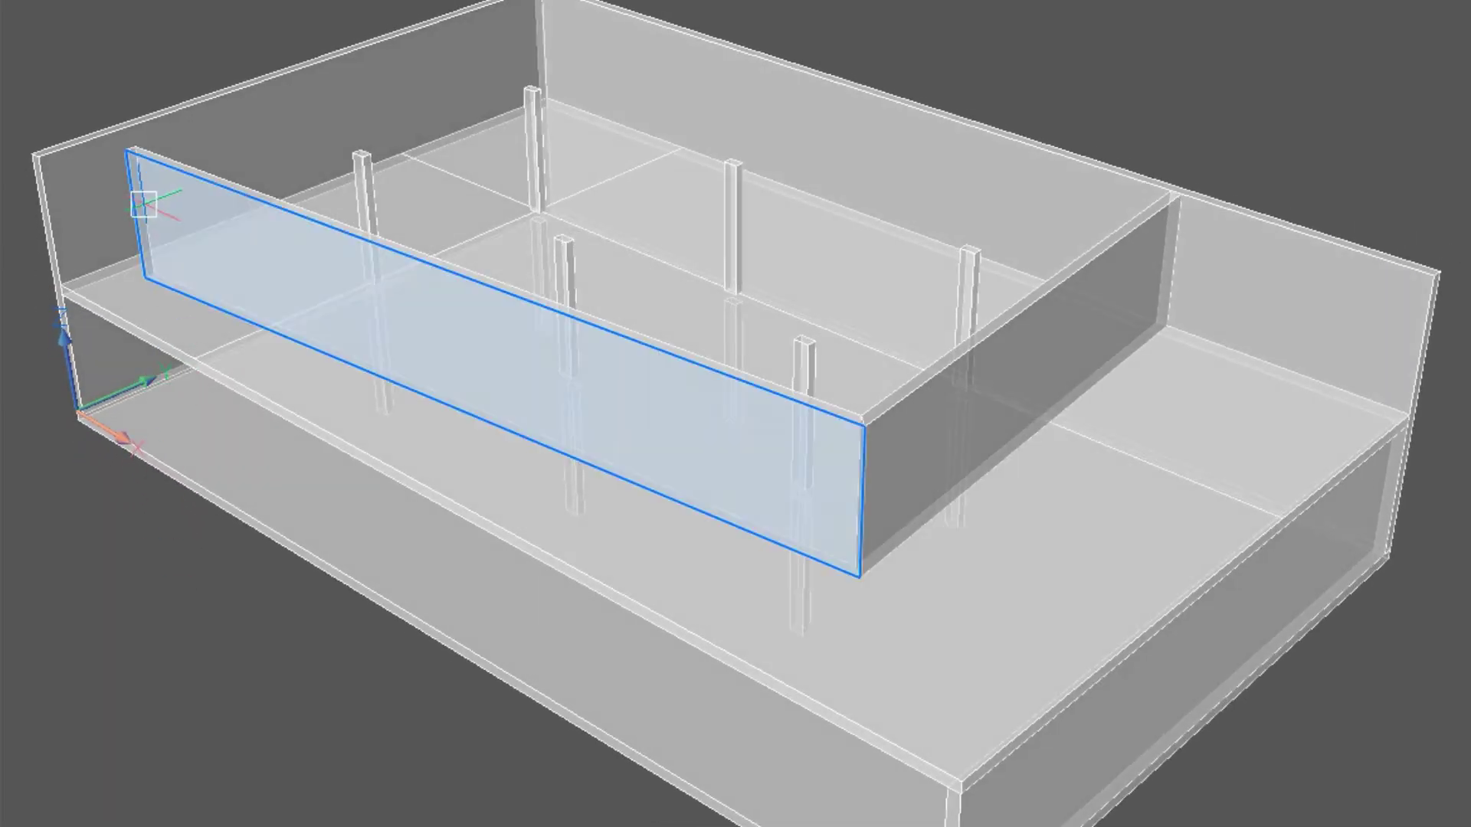
{"action": "mouse_move", "coordinate": [142, 206]}
{"action": "key", "text": "Tab"}
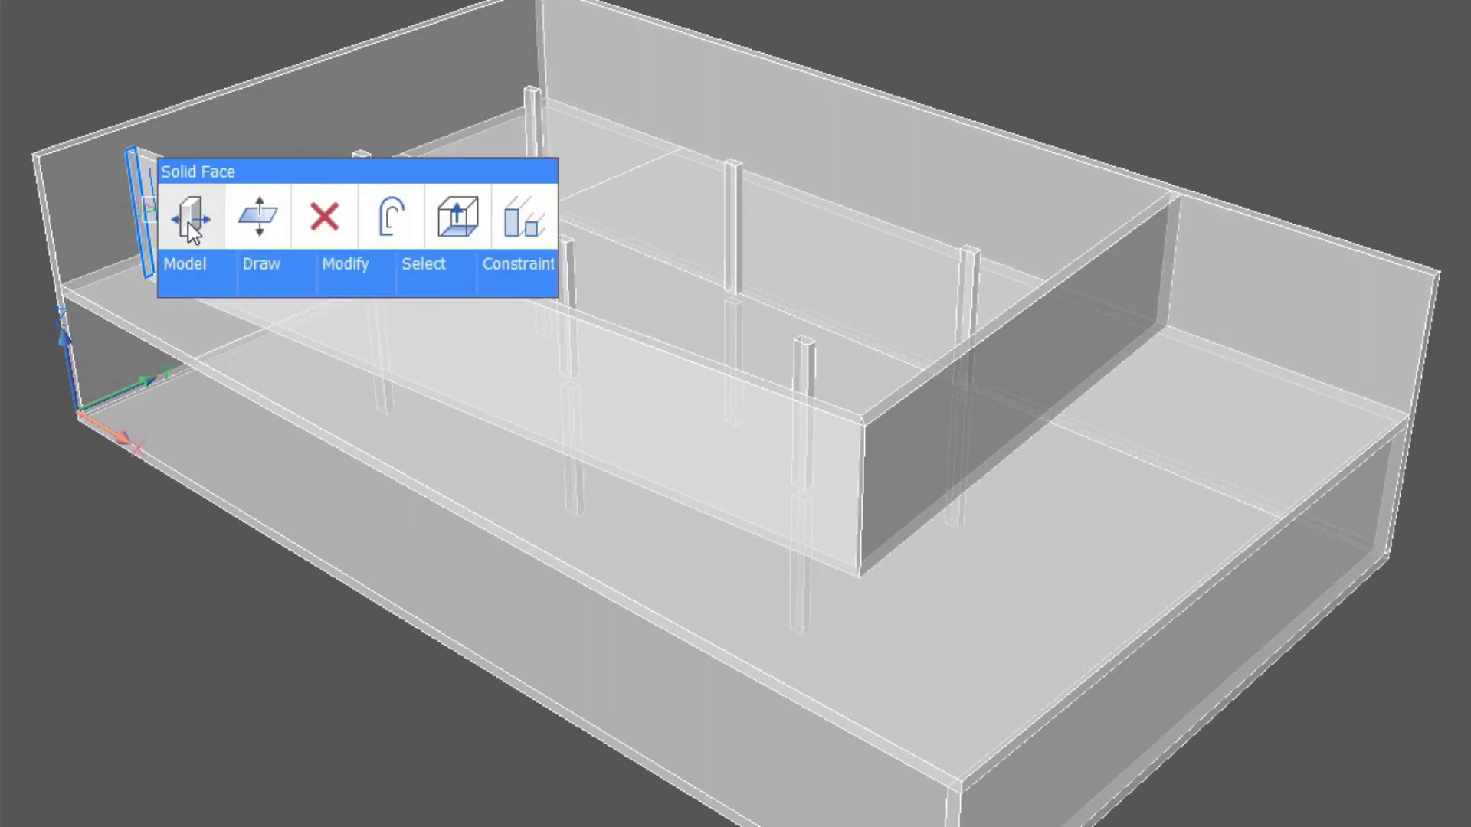
{"action": "left_click", "coordinate": [192, 230]}
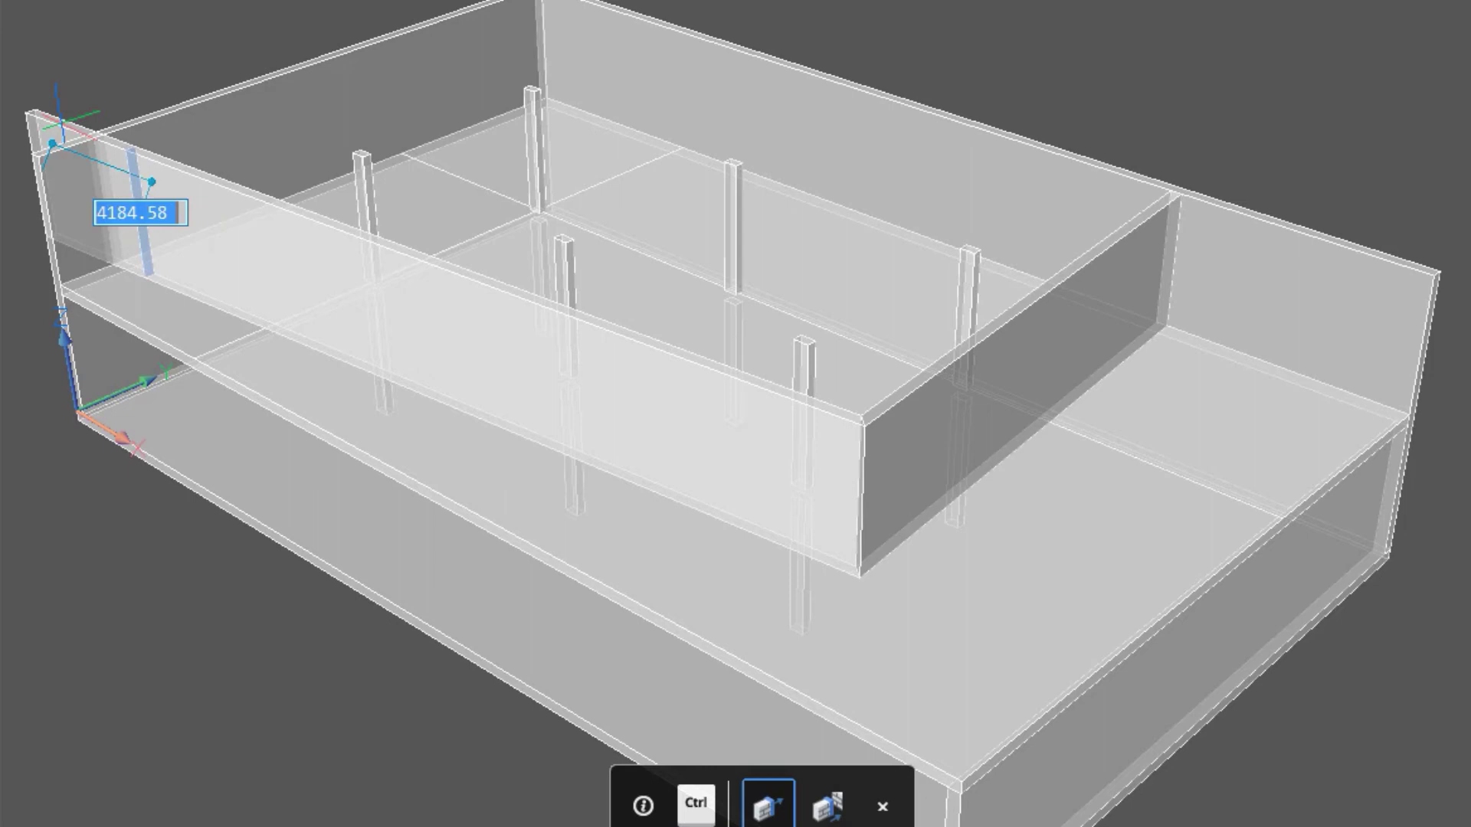
{"action": "key", "text": "ctrl"}
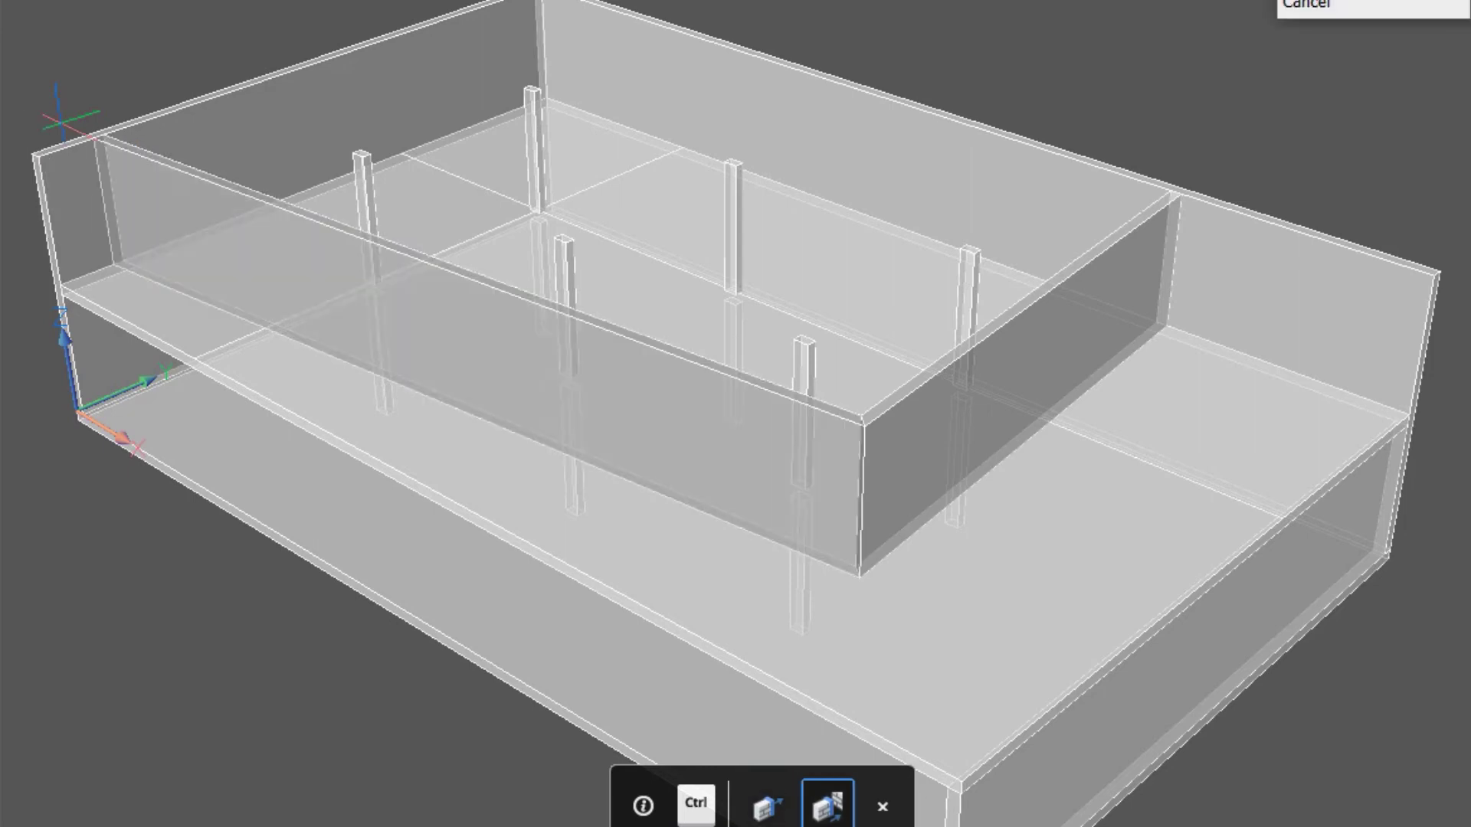
{"action": "key", "text": "Return"}
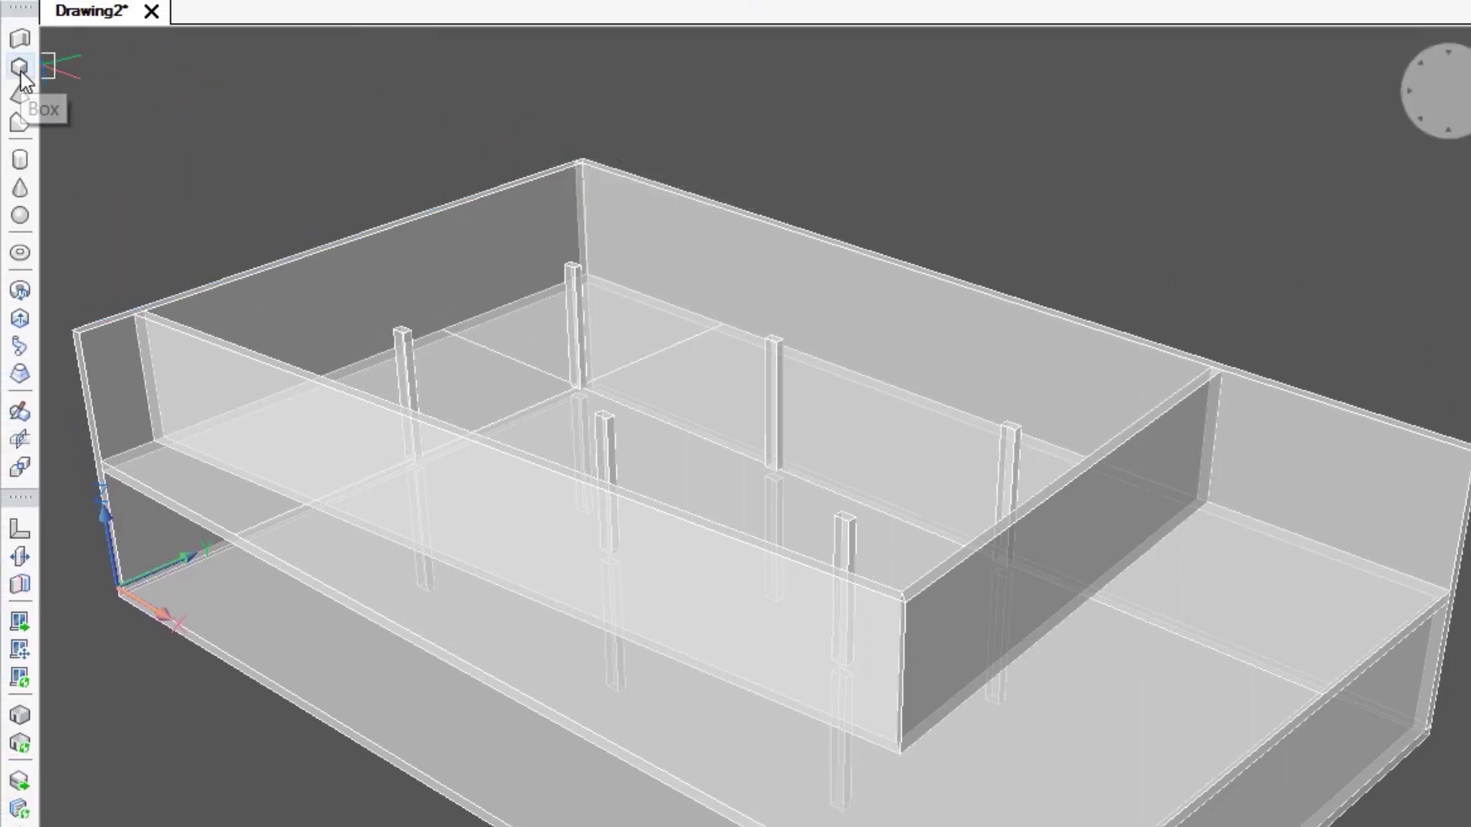
Draw a 300 mm thick box as a roof slab over the upper floor, between opposite top corners of the outer walls.
{"action": "left_click", "coordinate": [20, 73]}
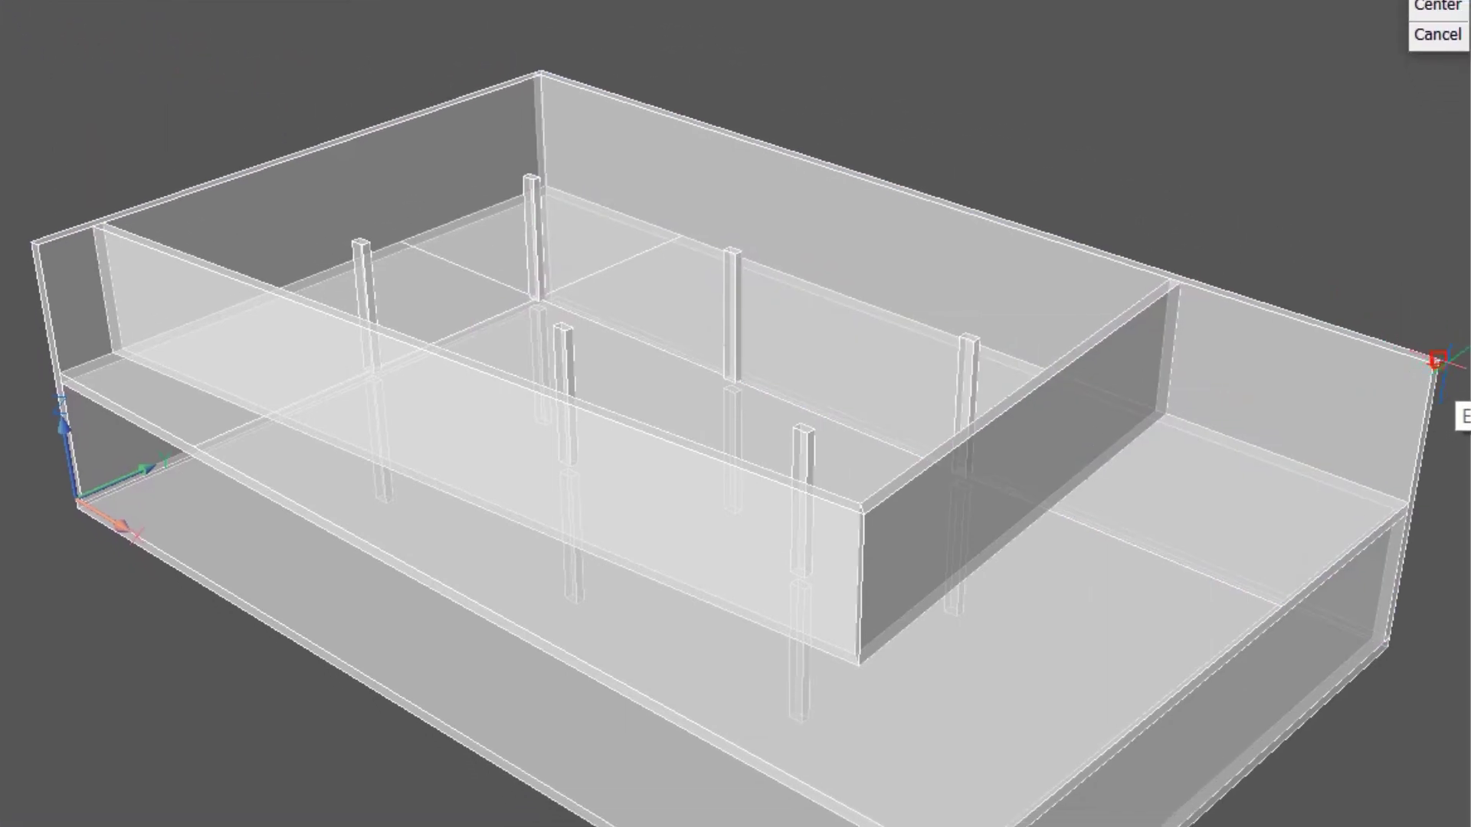
{"action": "left_click", "coordinate": [1438, 360]}
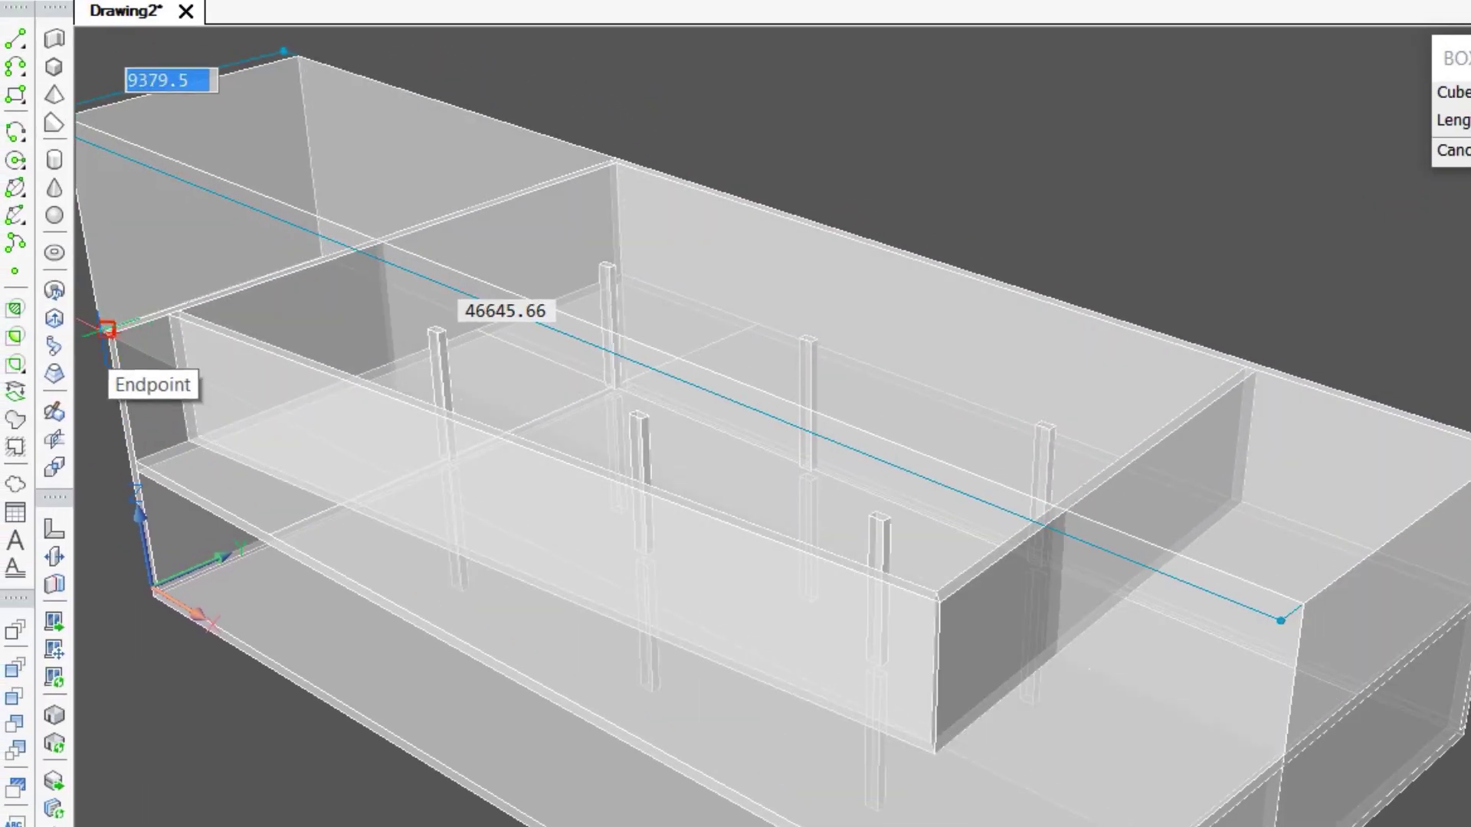
{"action": "left_click", "coordinate": [121, 259]}
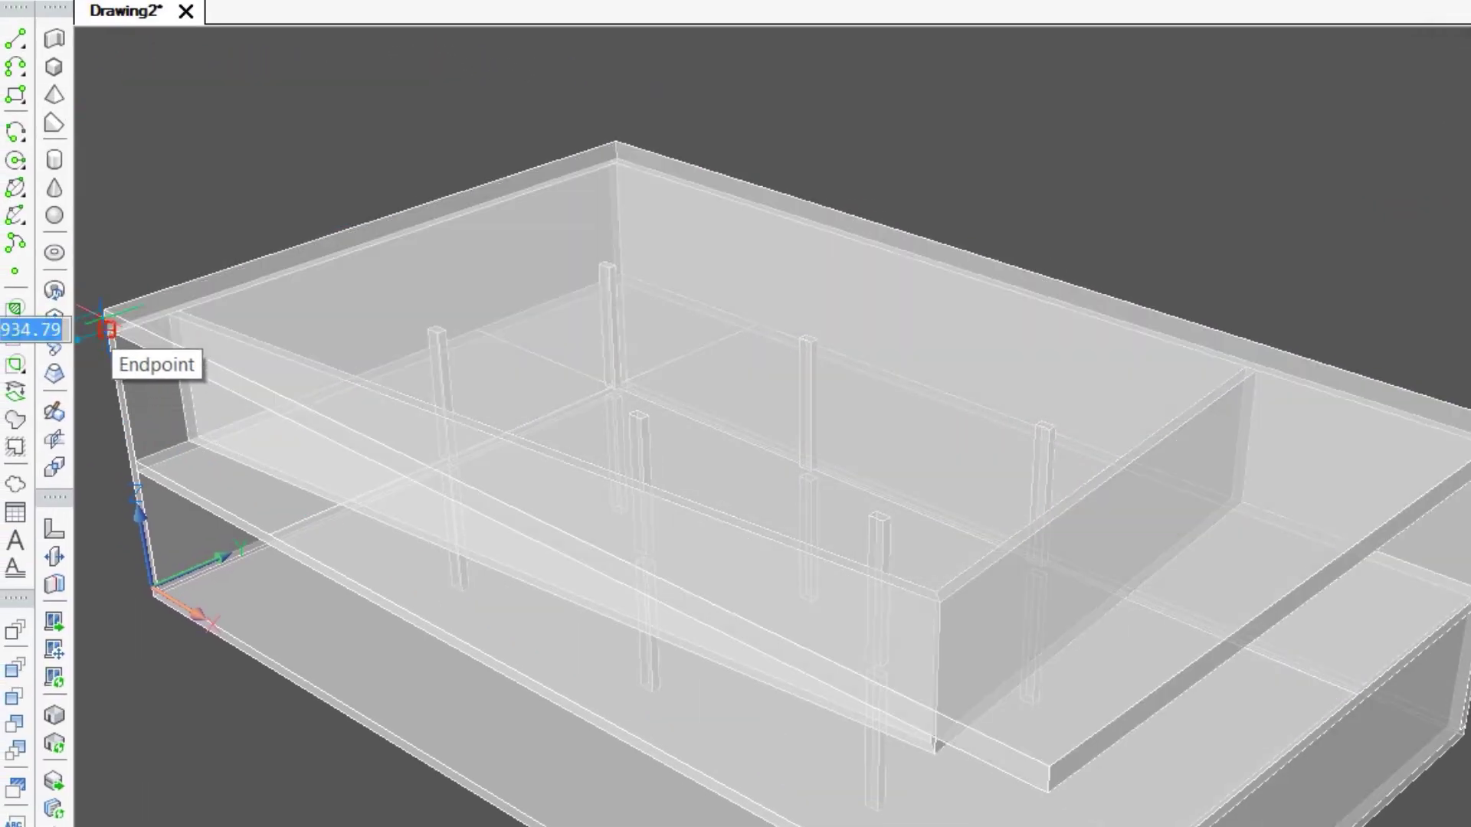
{"action": "type", "text": "300"}
{"action": "key", "text": "Return"}
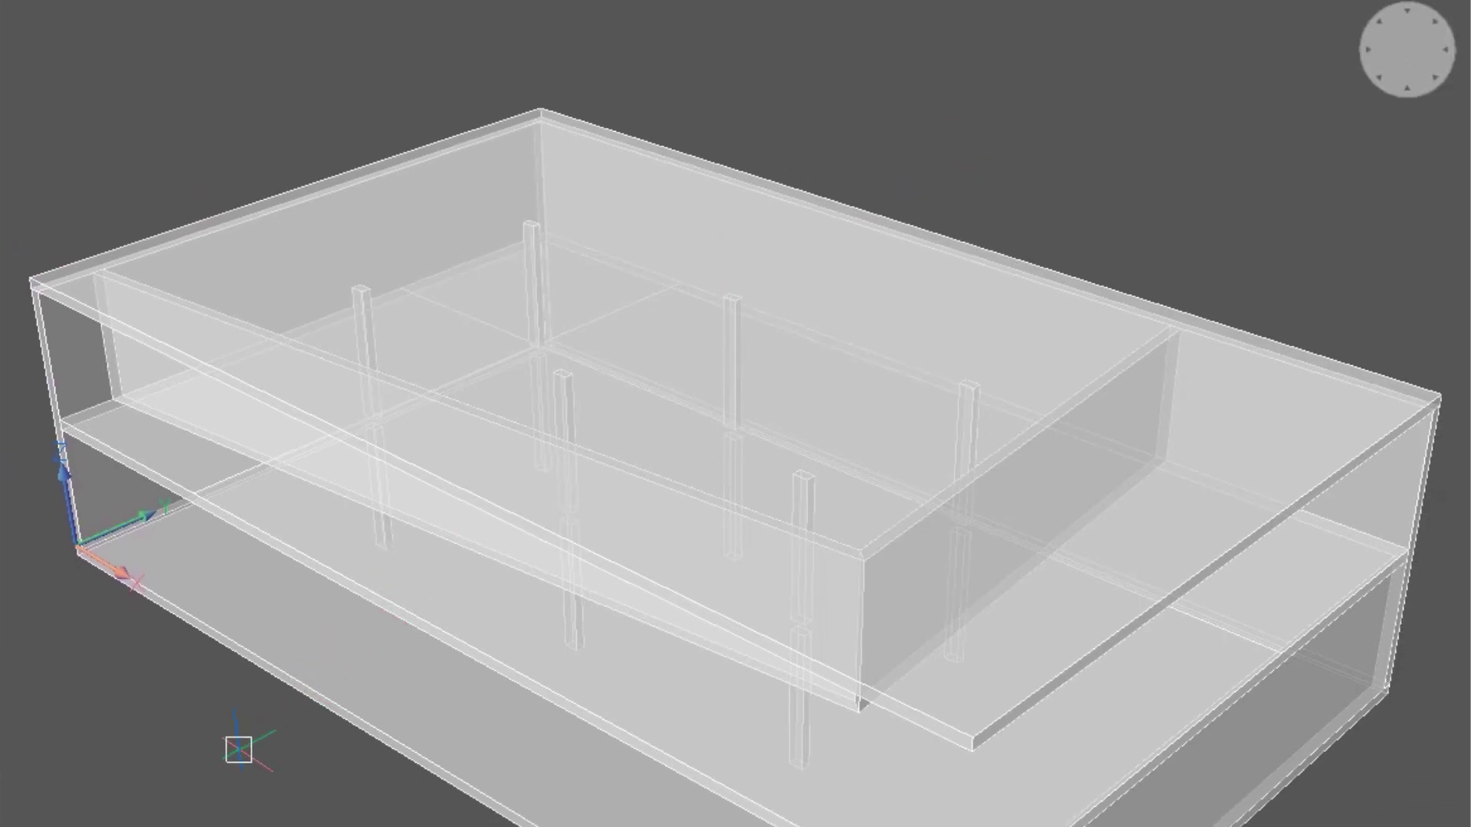
Rotate the roof slab by 5 degrees about its lower edge along the top of the full-height side wall.
{"action": "middle_click_drag", "start_coordinate": [239, 750], "coordinate": [527, 764], "text": "shift"}
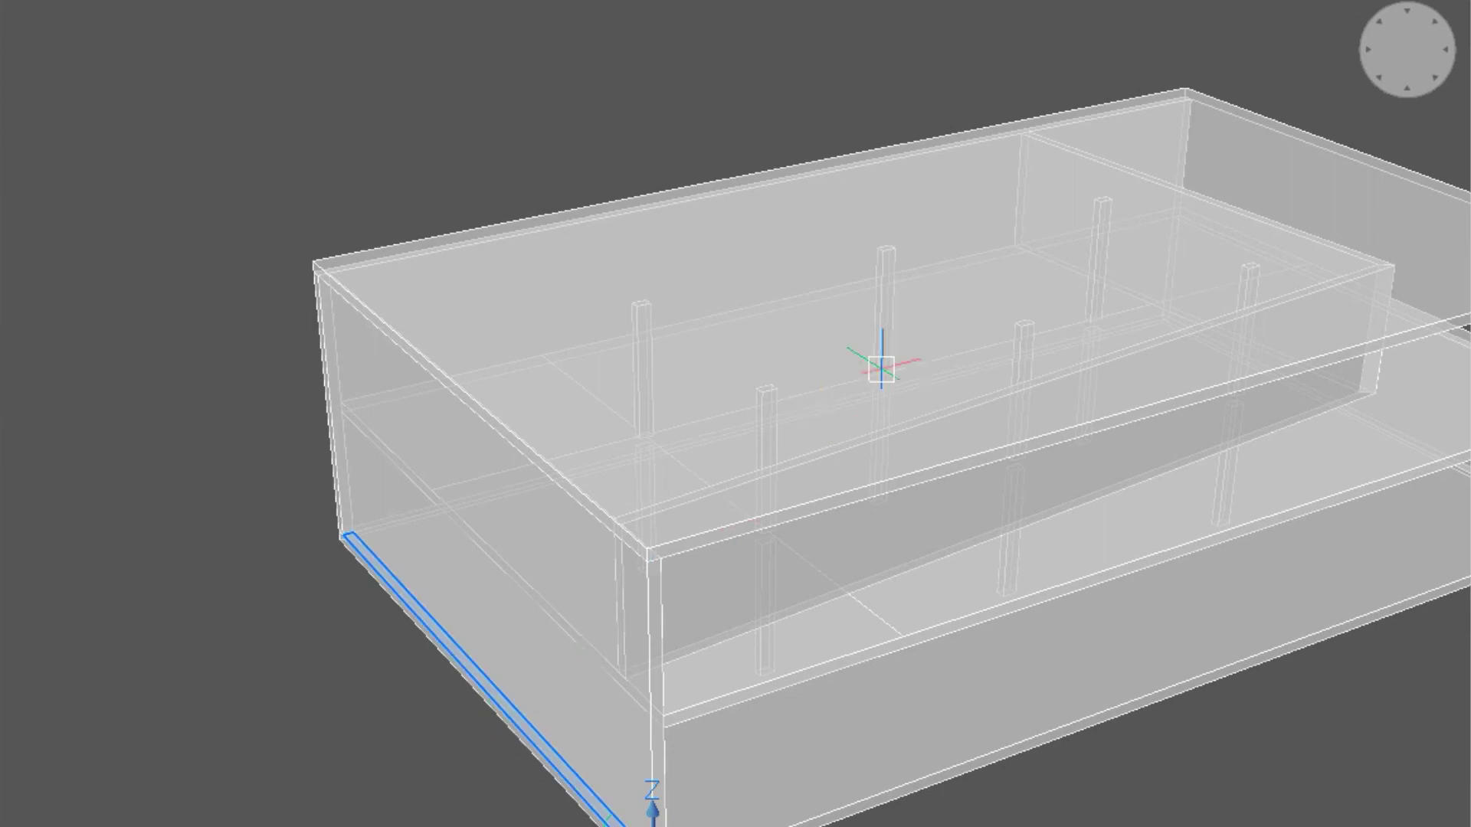
{"action": "type", "text": "3DROTATE"}
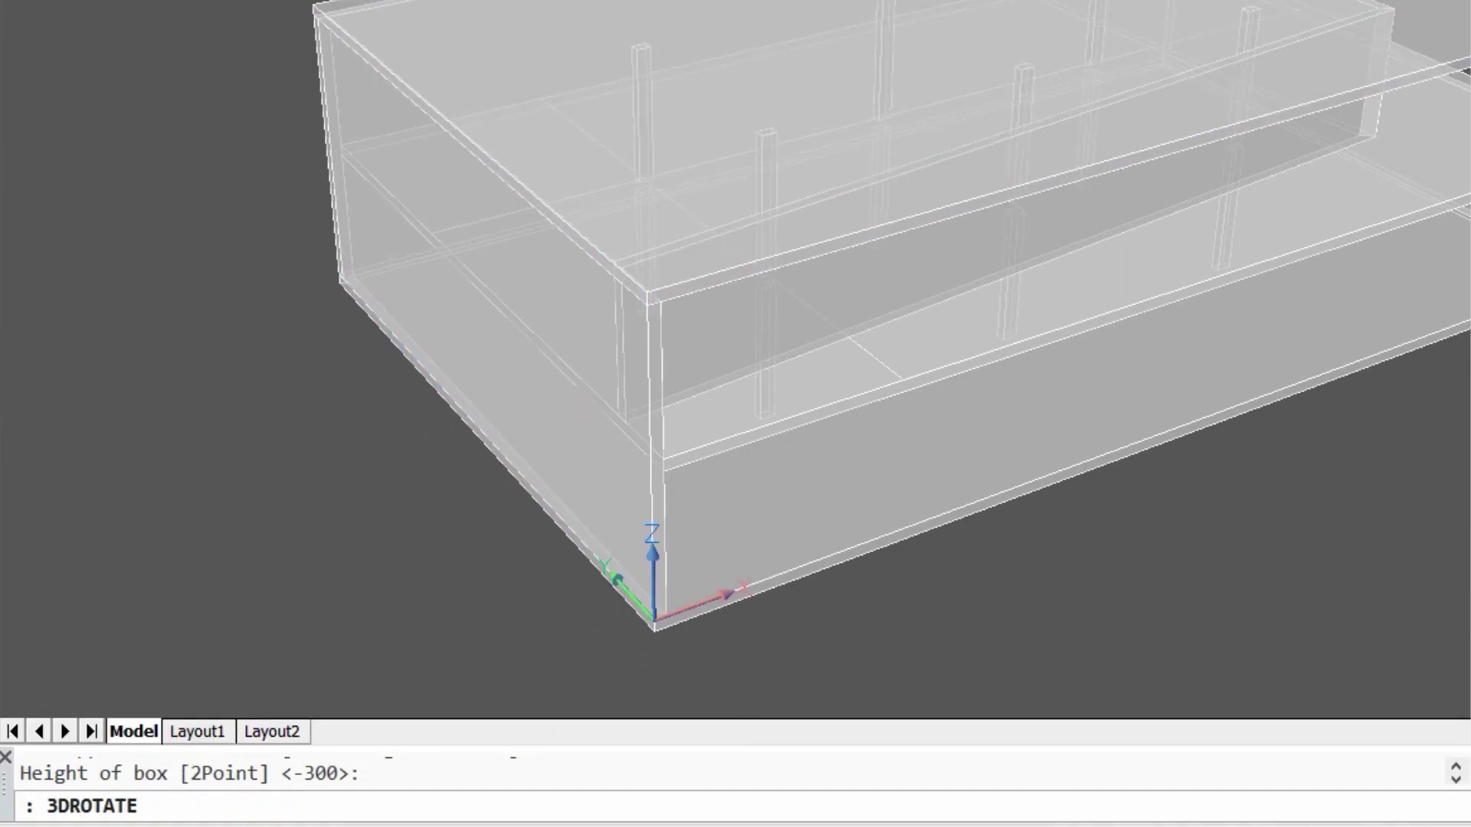
{"action": "key", "text": "Return"}
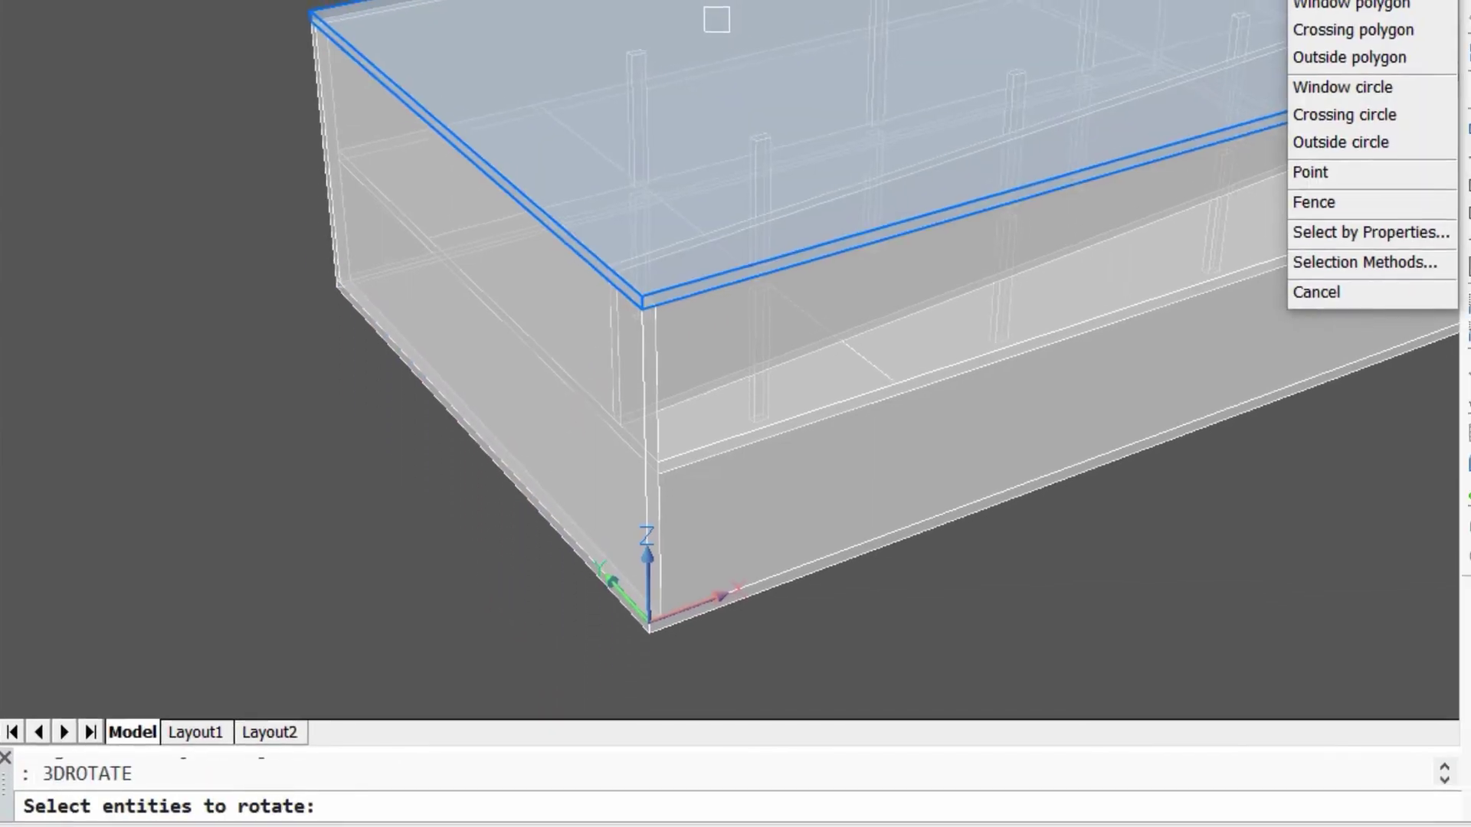
{"action": "left_click", "coordinate": [725, 13]}
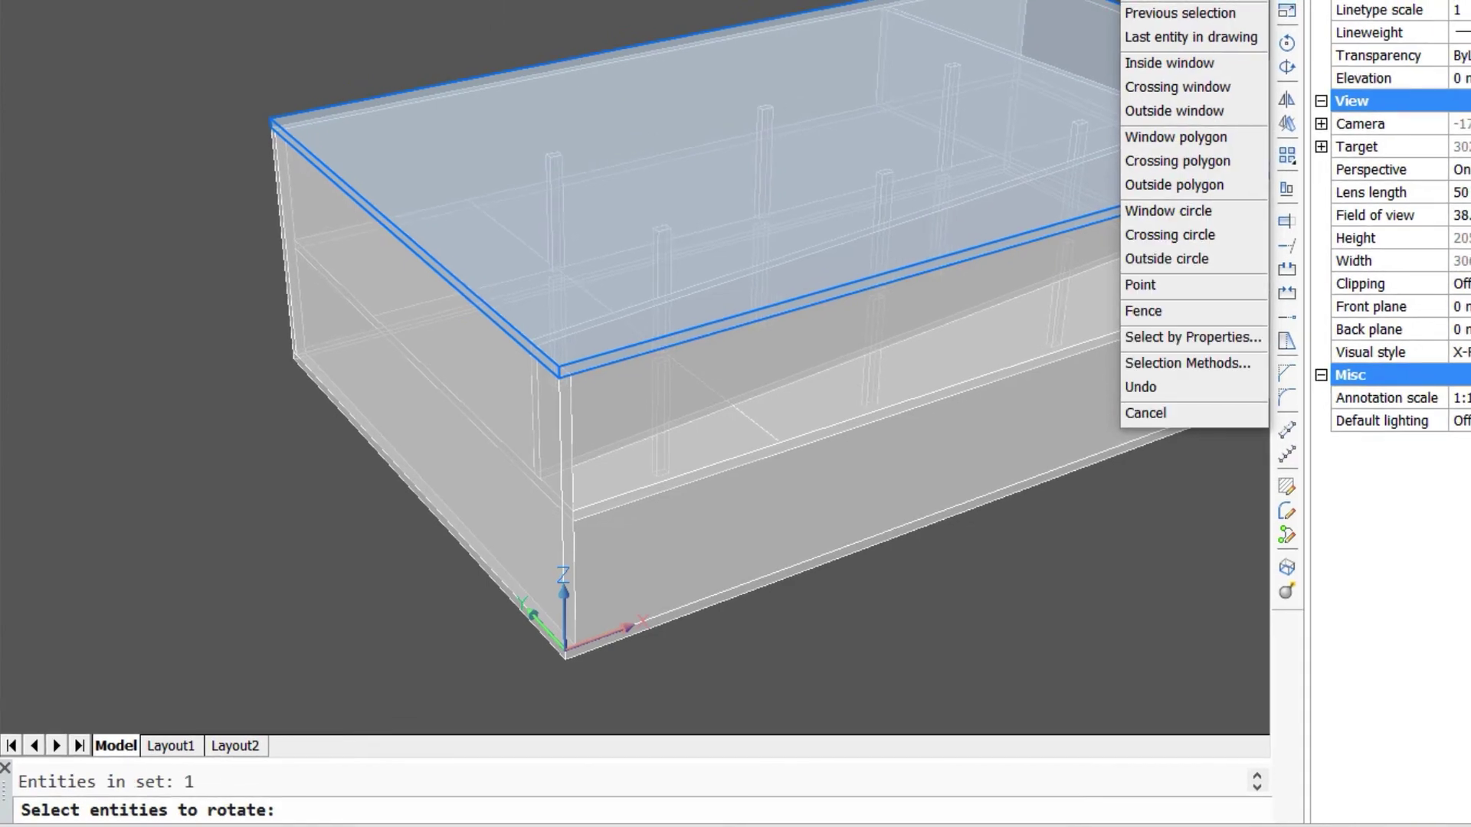
{"action": "key", "text": "Return"}
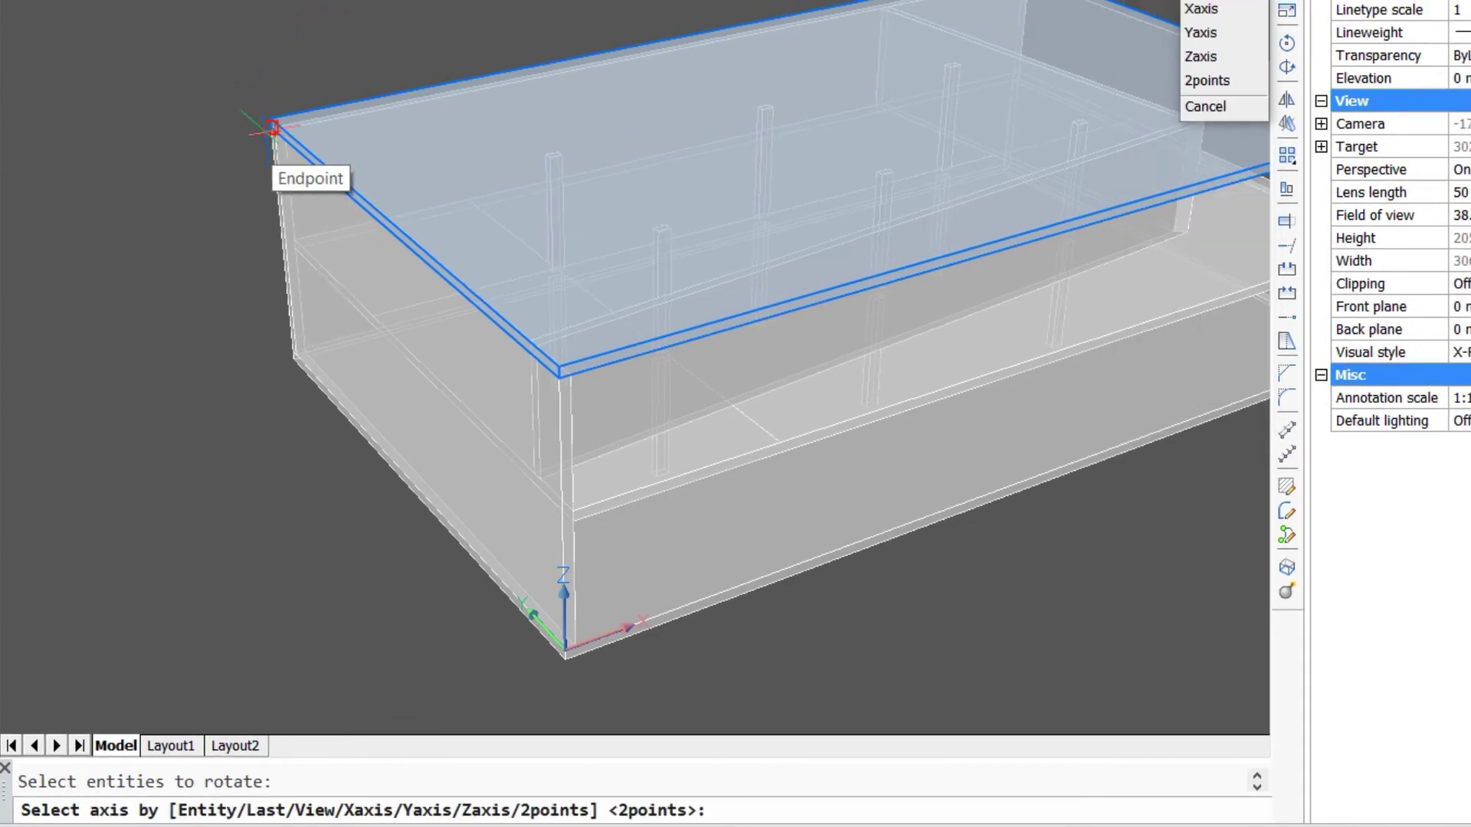
{"action": "left_click", "coordinate": [272, 128]}
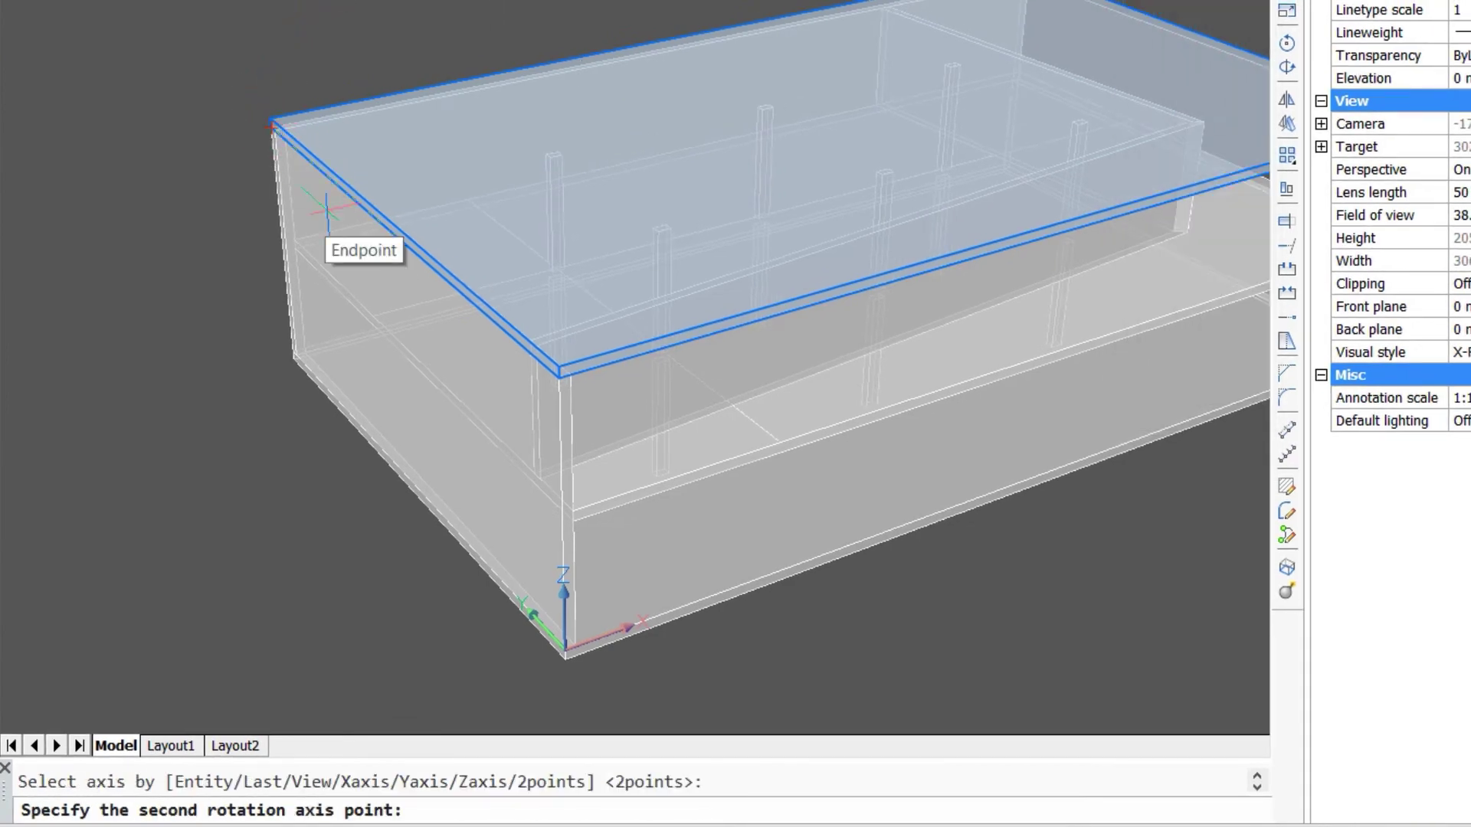
{"action": "left_click", "coordinate": [558, 379]}
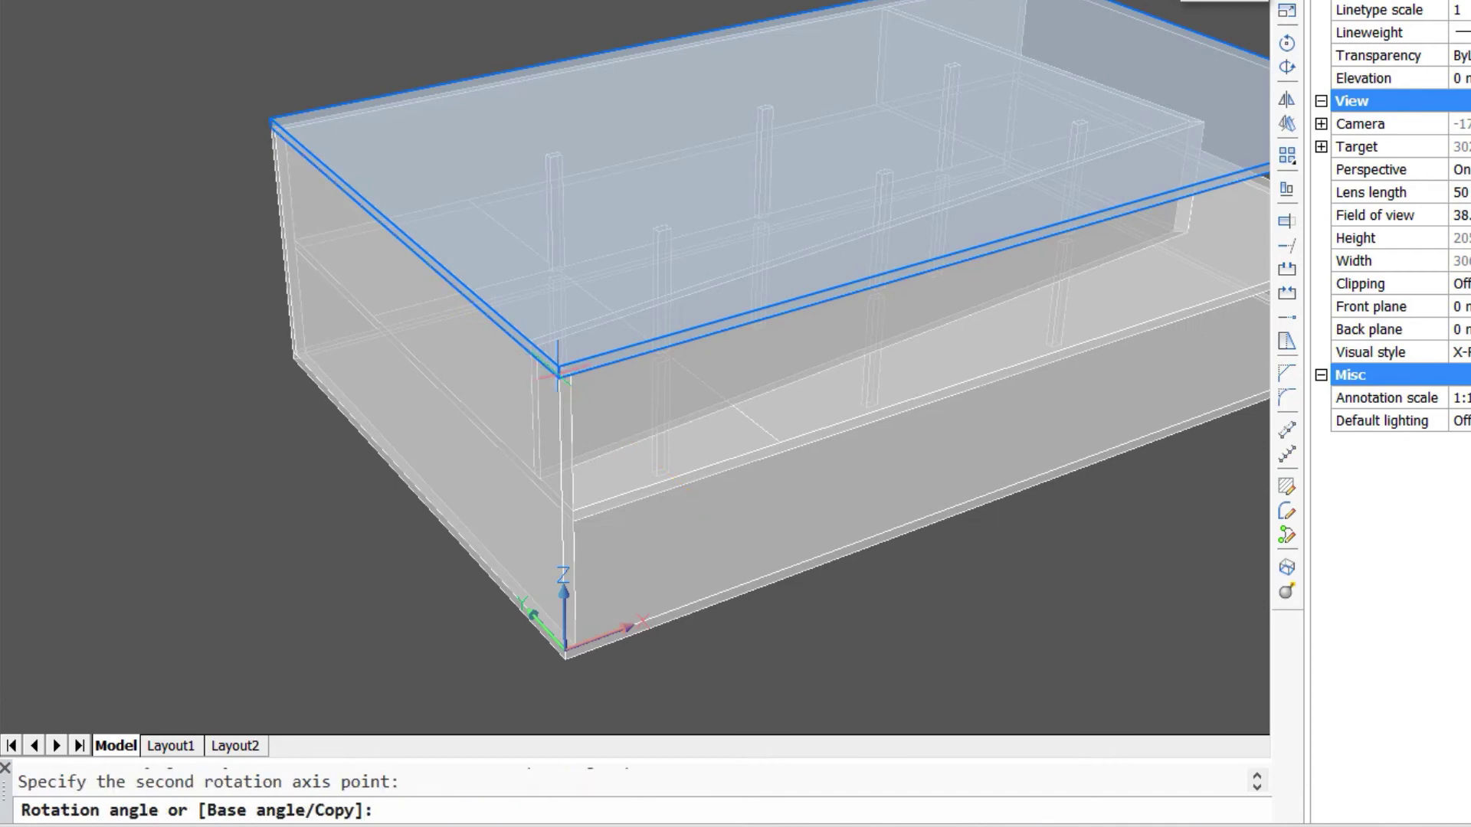
{"action": "key", "text": "Return"}
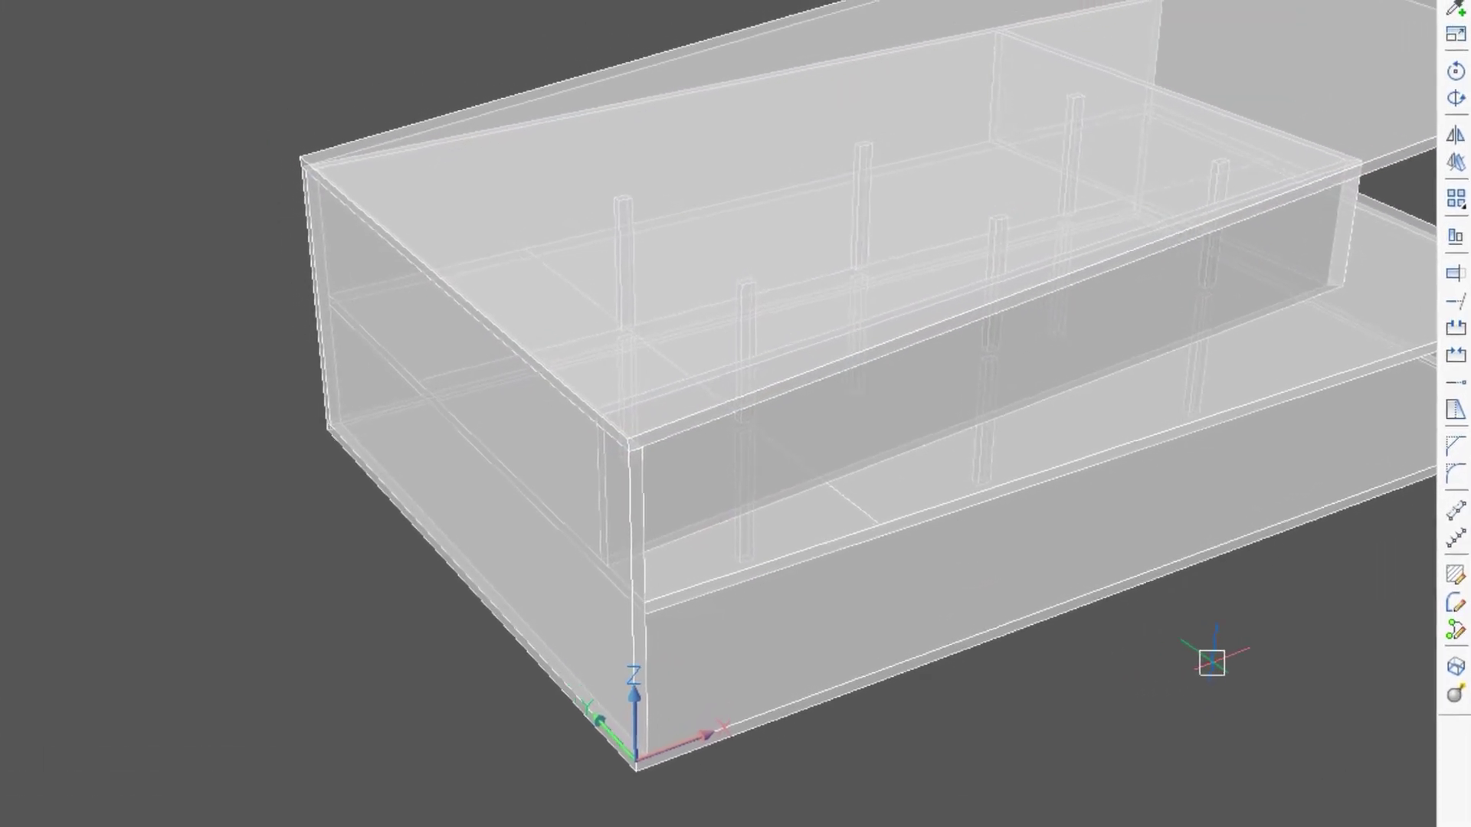
Select all coplanar top faces of the upper-floor walls and columns and extend them to connect to the sloped roof slab.
{"action": "middle_click_drag", "start_coordinate": [1211, 663], "coordinate": [907, 674], "text": "shift"}
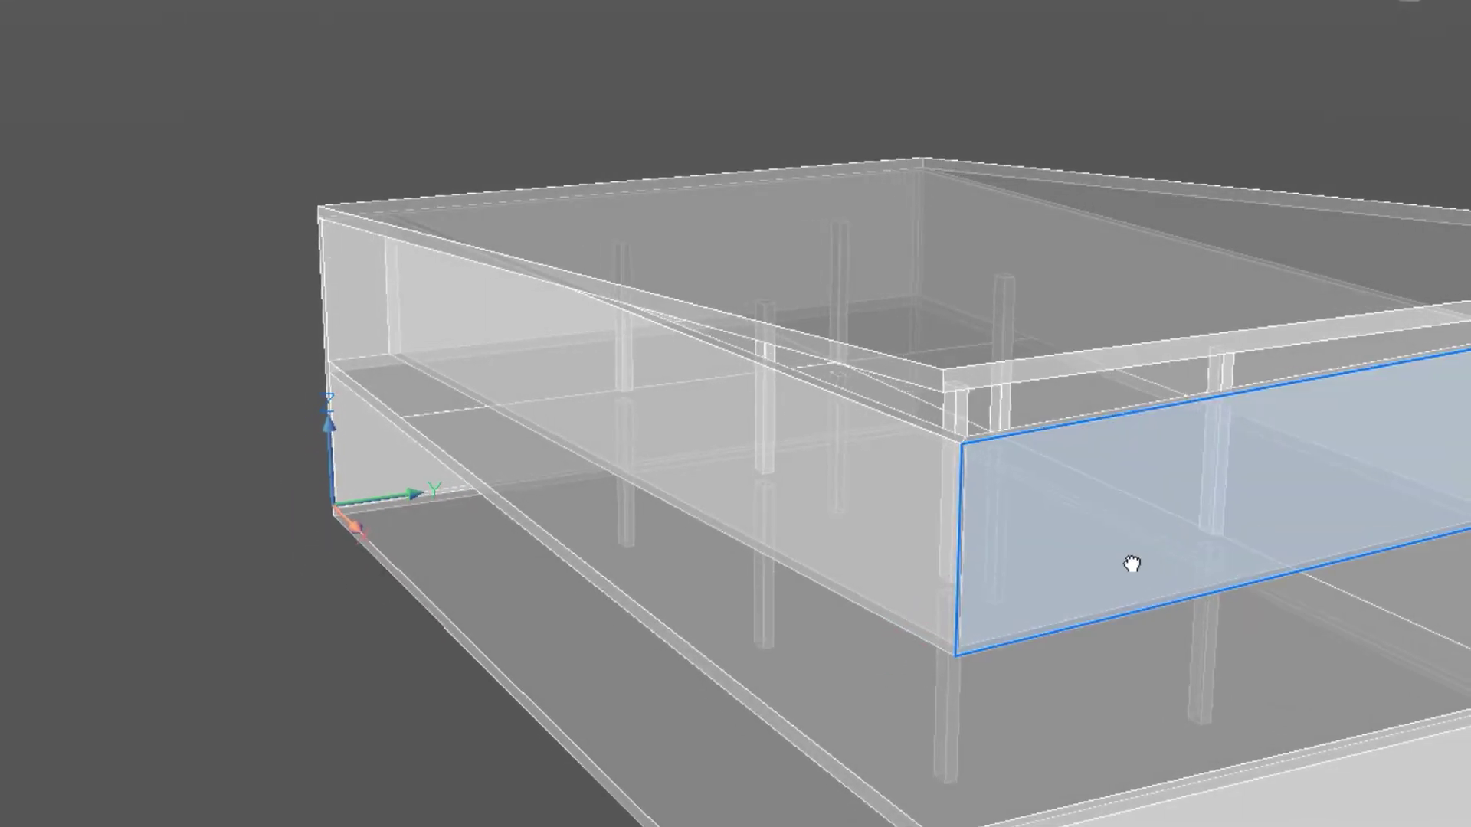
{"action": "middle_click_drag", "start_coordinate": [1133, 565], "coordinate": [935, 483]}
{"action": "mouse_move", "coordinate": [808, 314]}
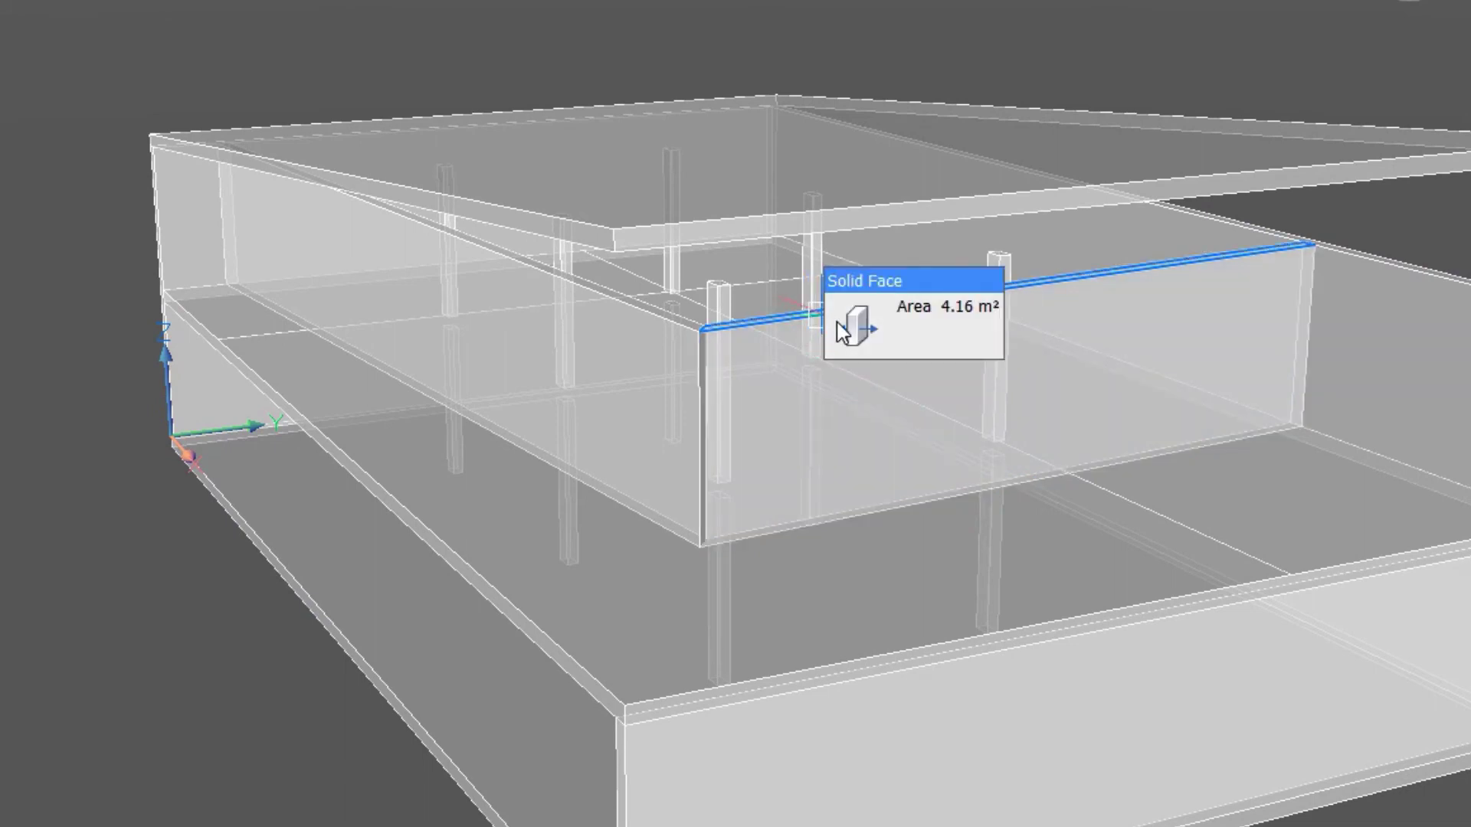
{"action": "mouse_move", "coordinate": [849, 335]}
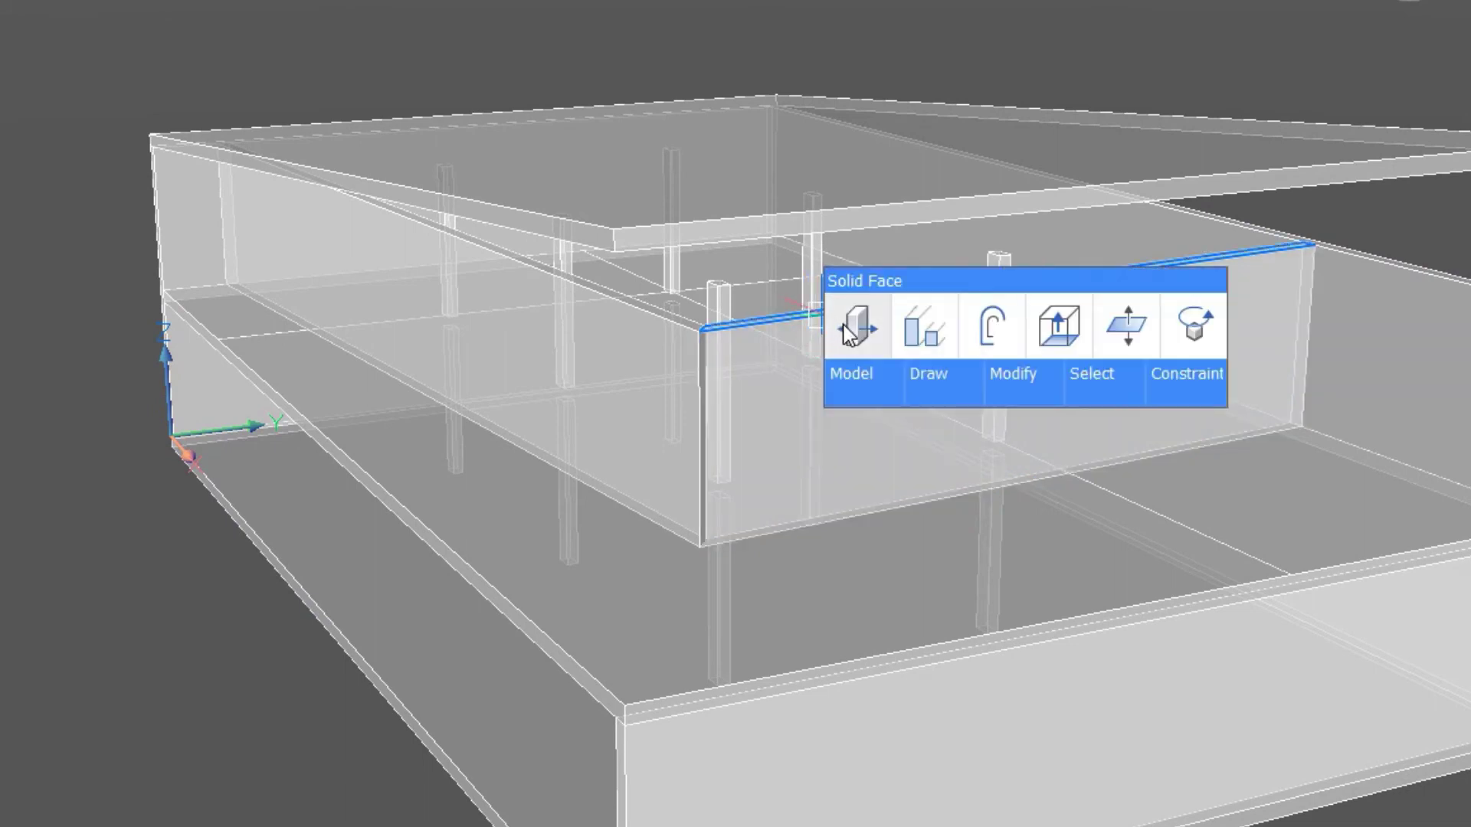
{"action": "left_click", "coordinate": [920, 337]}
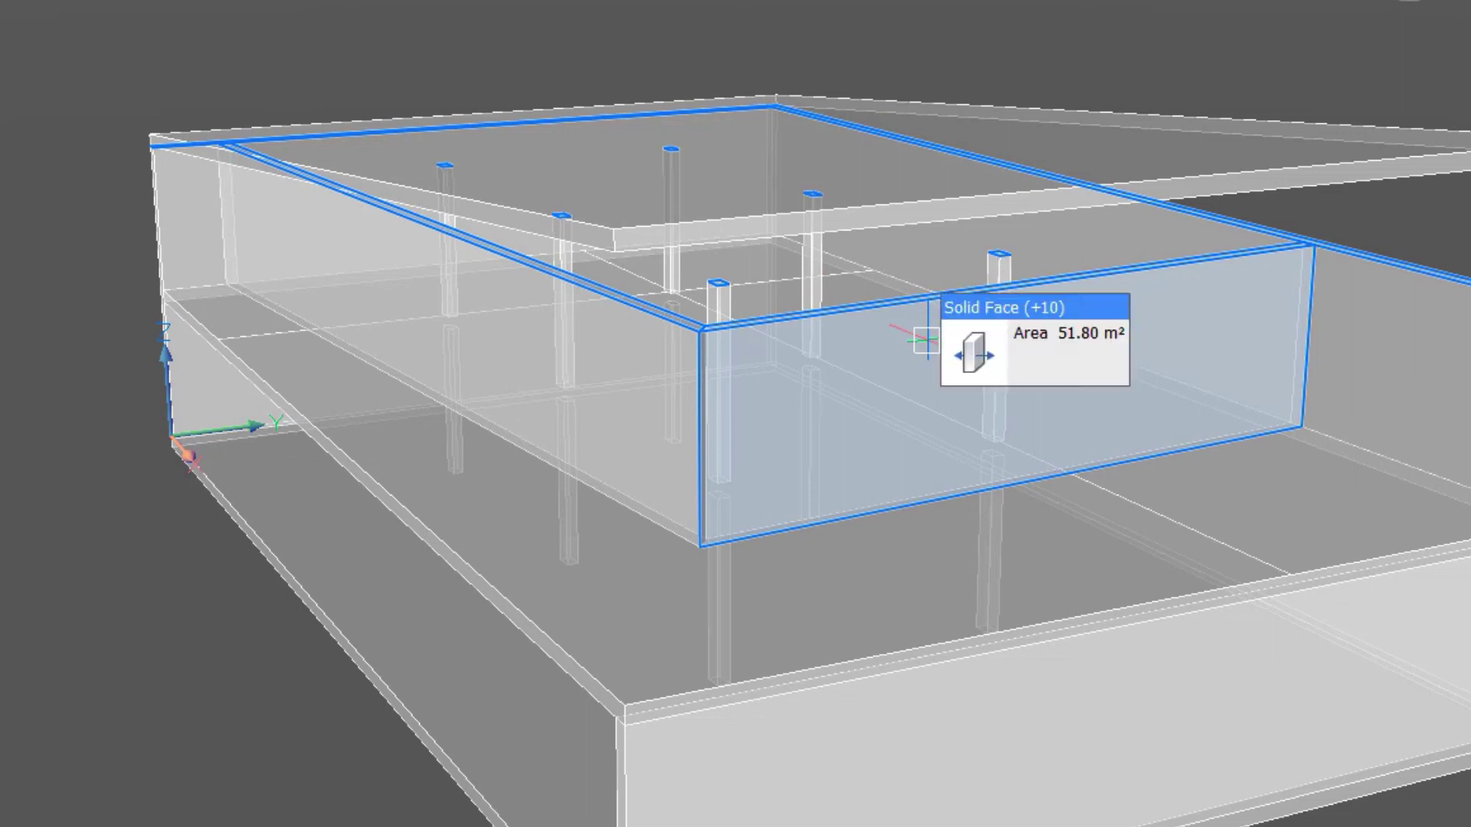
{"action": "key", "text": "Escape"}
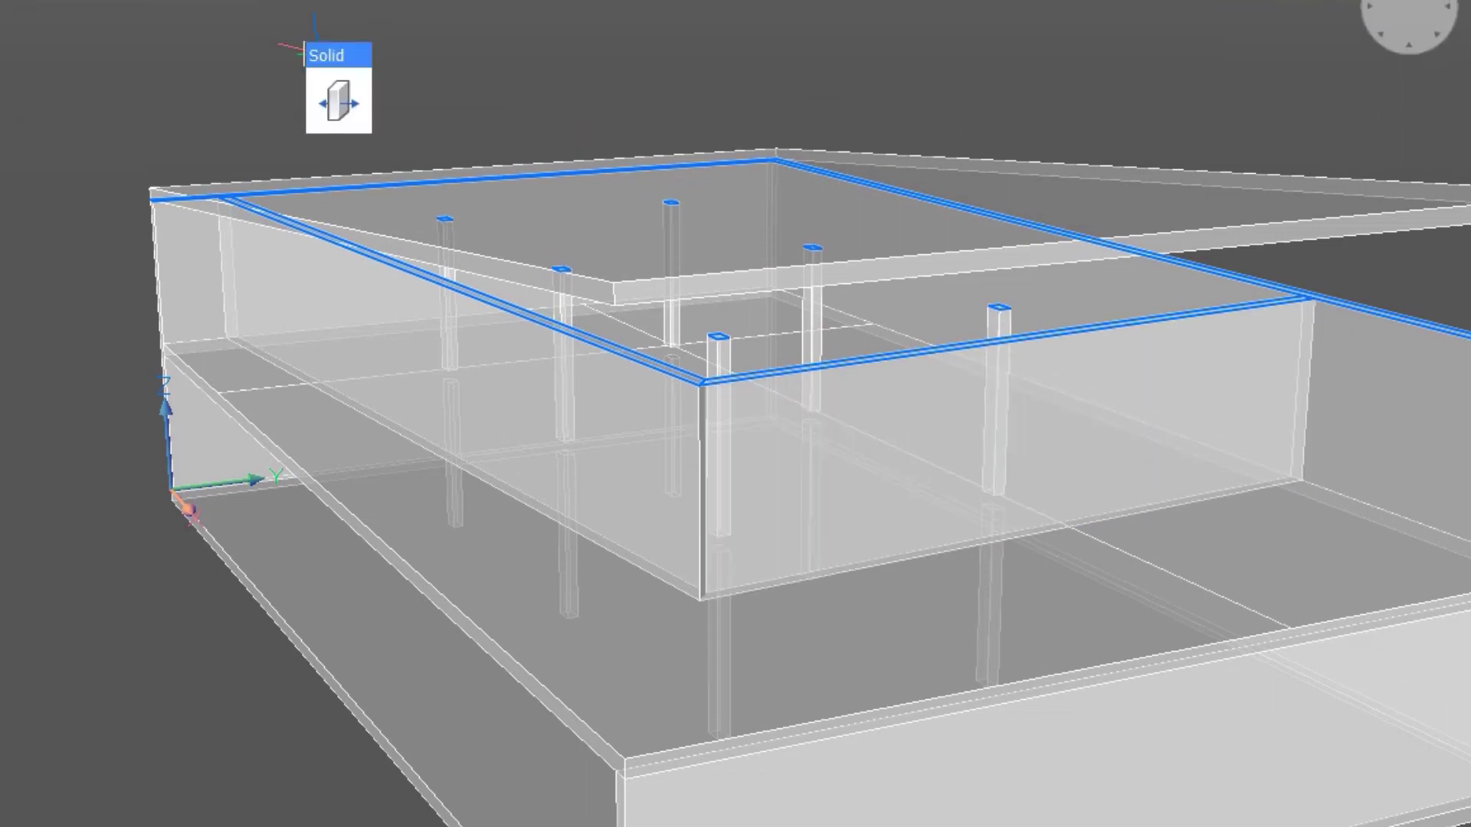
{"action": "mouse_move", "coordinate": [328, 99]}
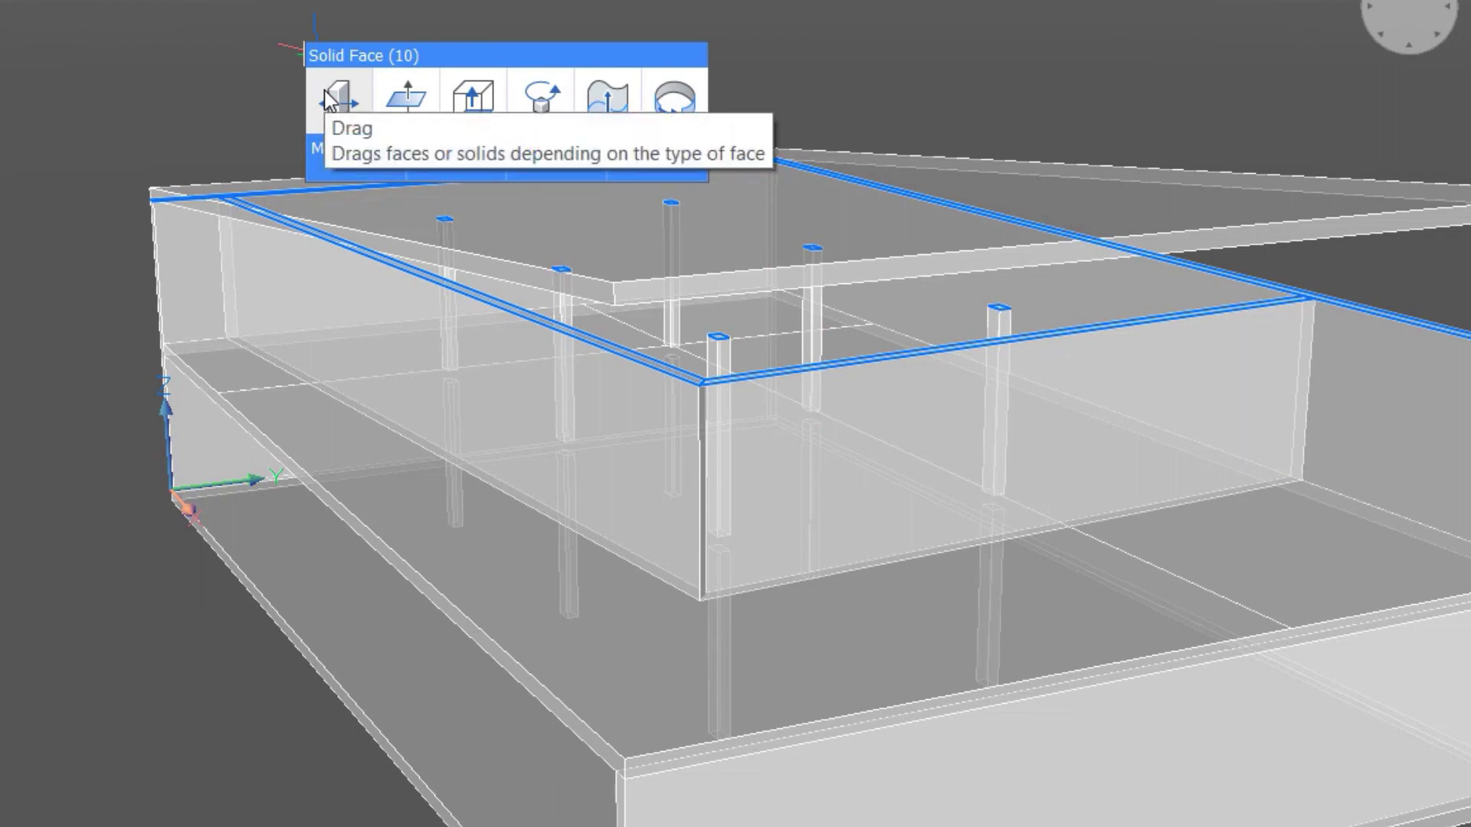
{"action": "left_click", "coordinate": [325, 90]}
{"action": "left_click", "coordinate": [299, 34]}
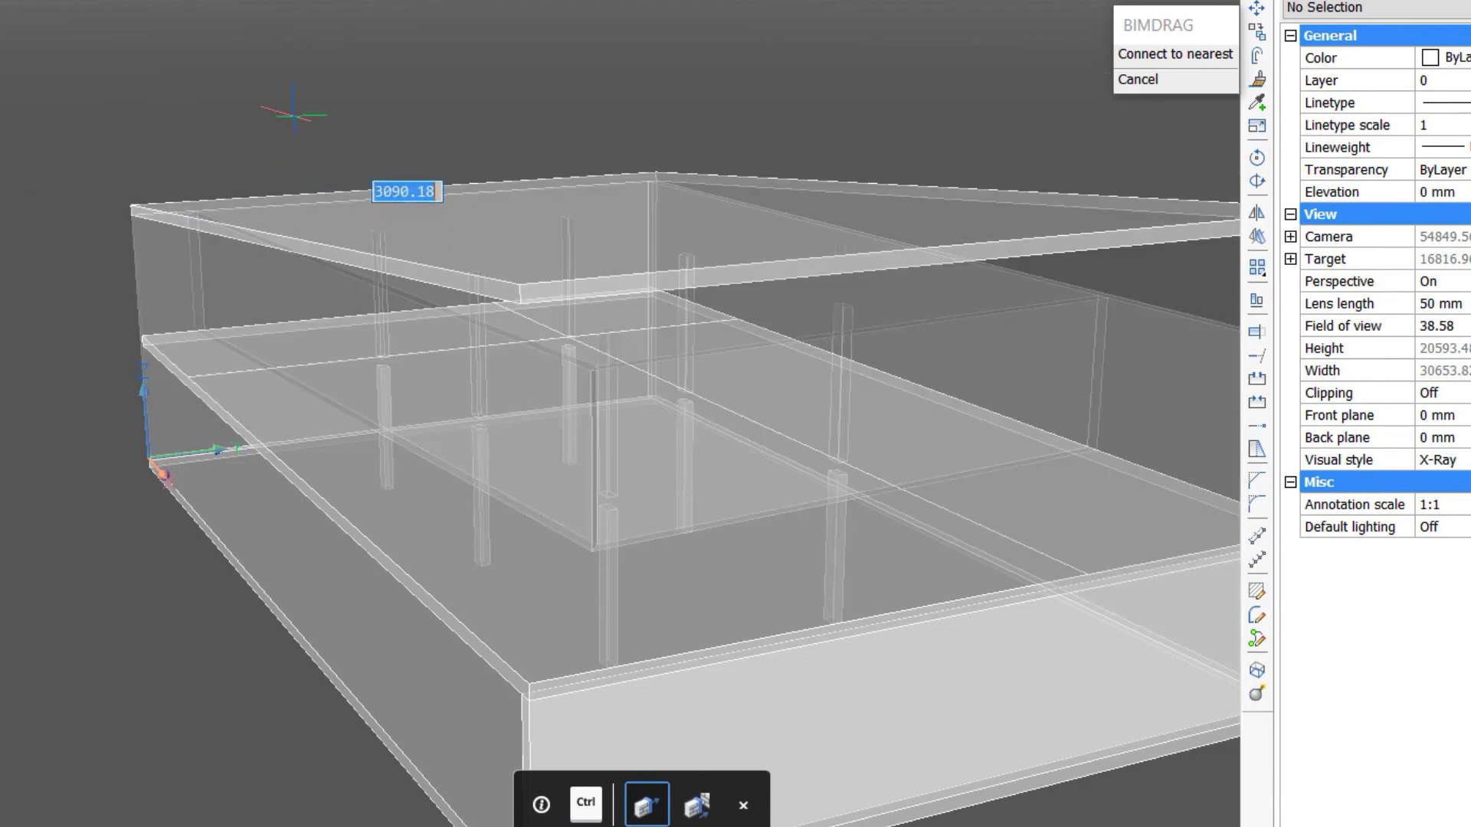
{"action": "key", "text": "ctrl"}
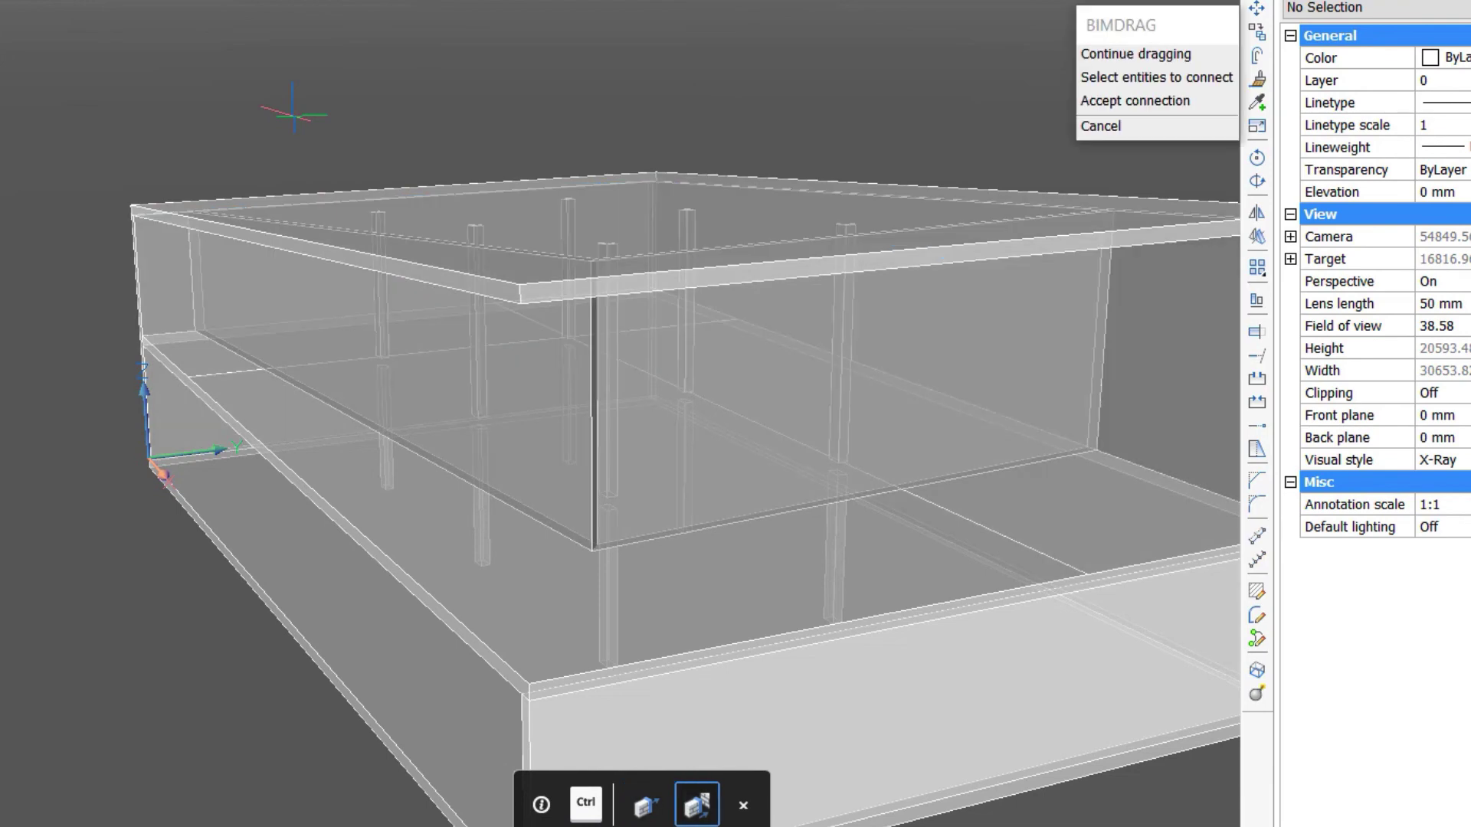
{"action": "key", "text": "Return"}
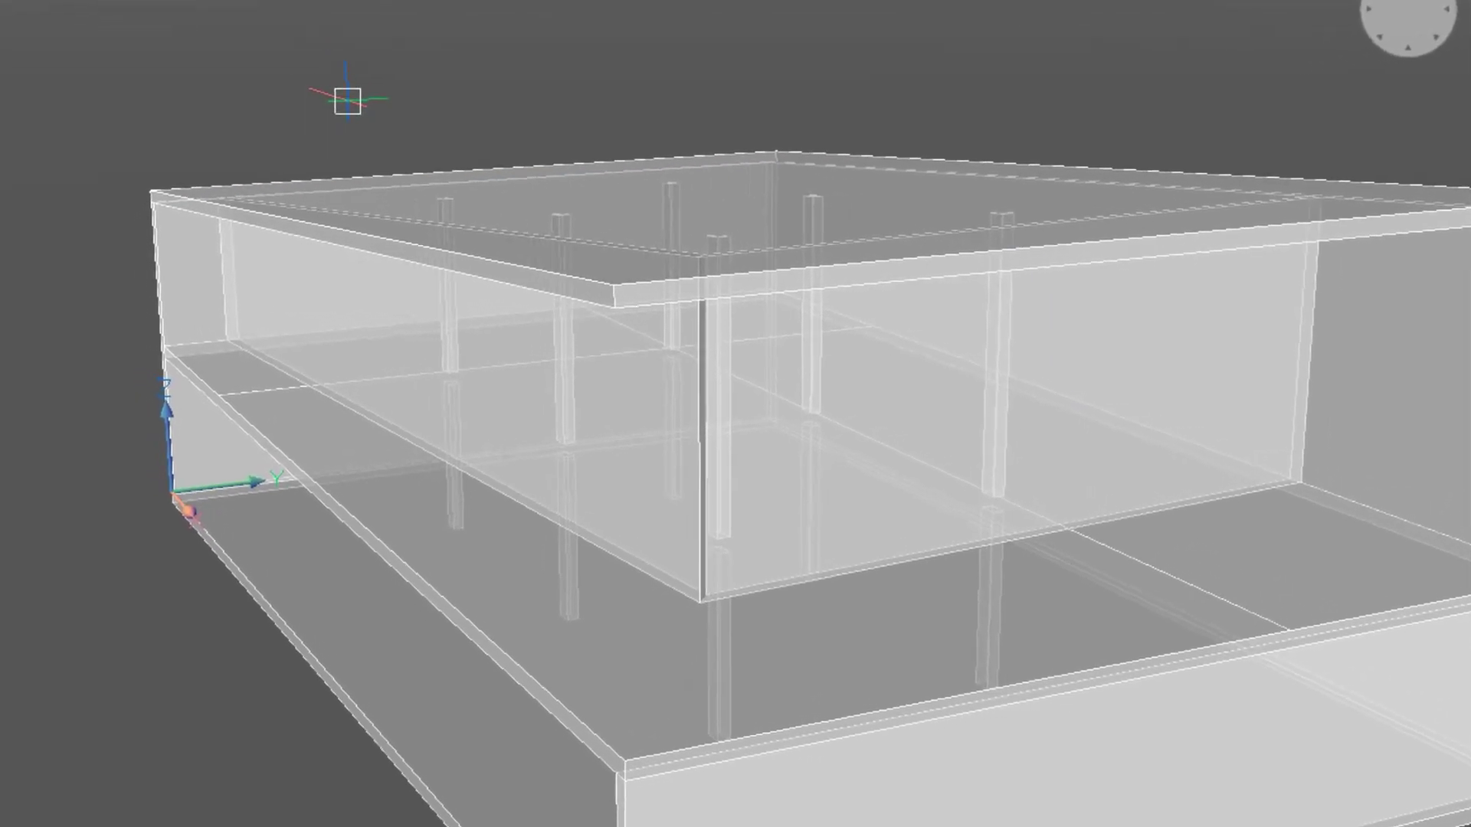
{"action": "scroll", "coordinate": [347, 100], "scroll_direction": "down", "scroll_amount": 1}
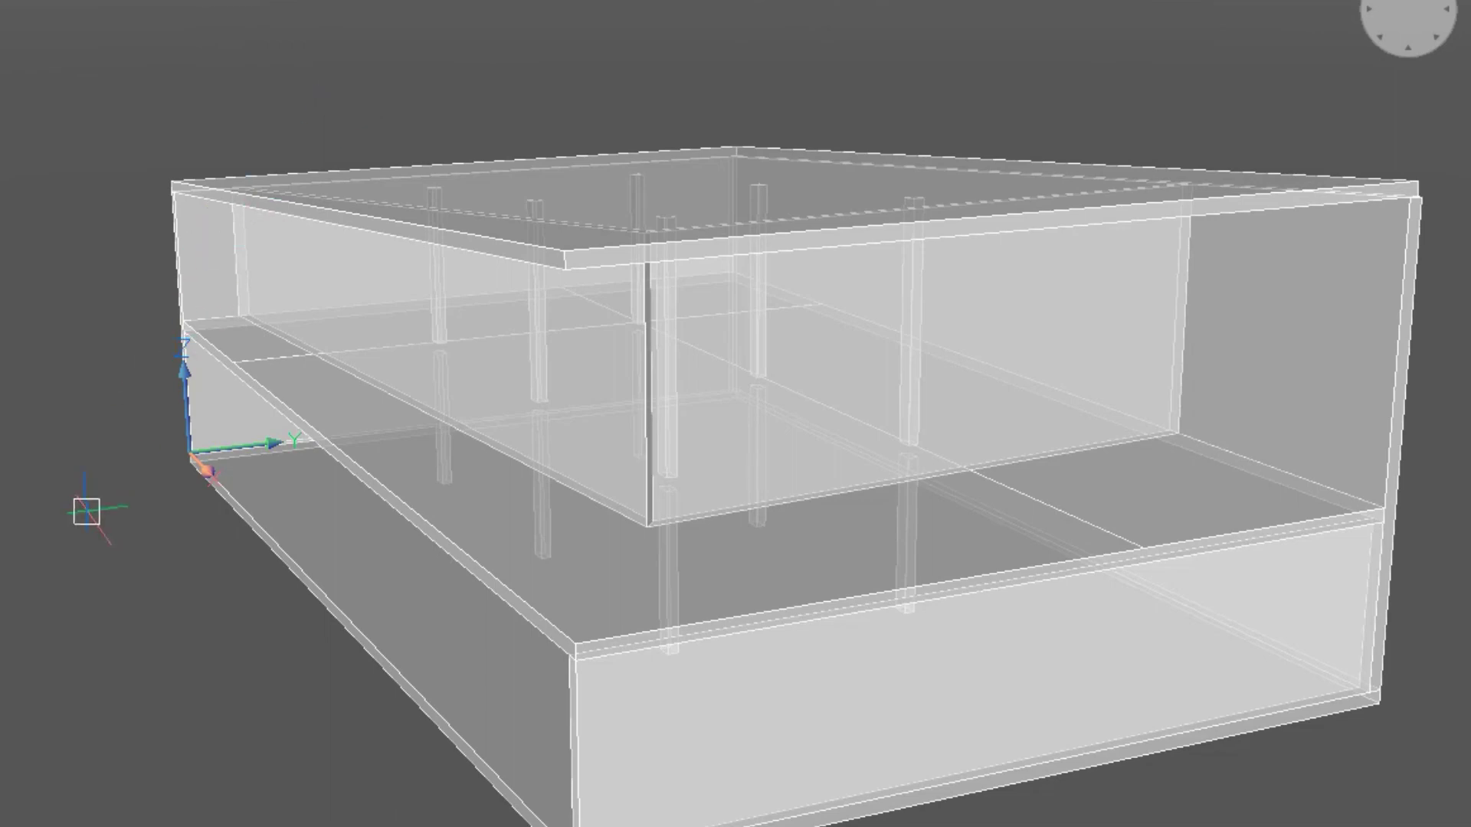